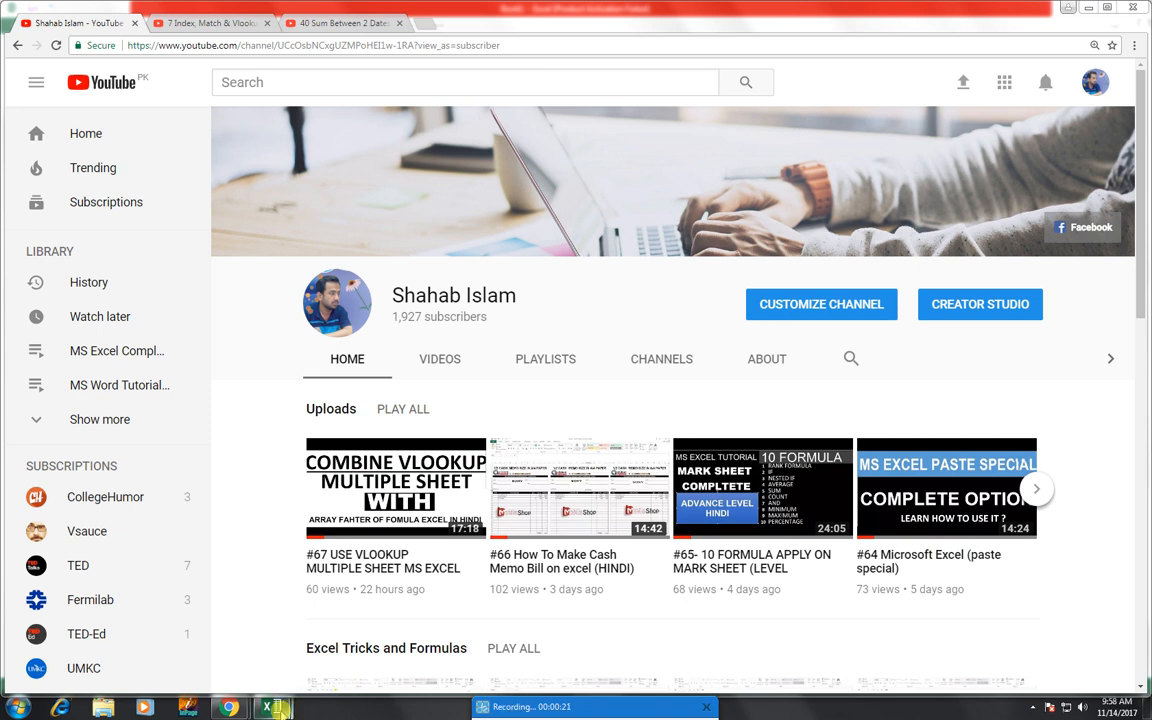
# - Switch to the blank Excel workbook and enter the header S NO in cell A4
pyautogui.moveTo(270, 707)
pyautogui.click(217, 632)
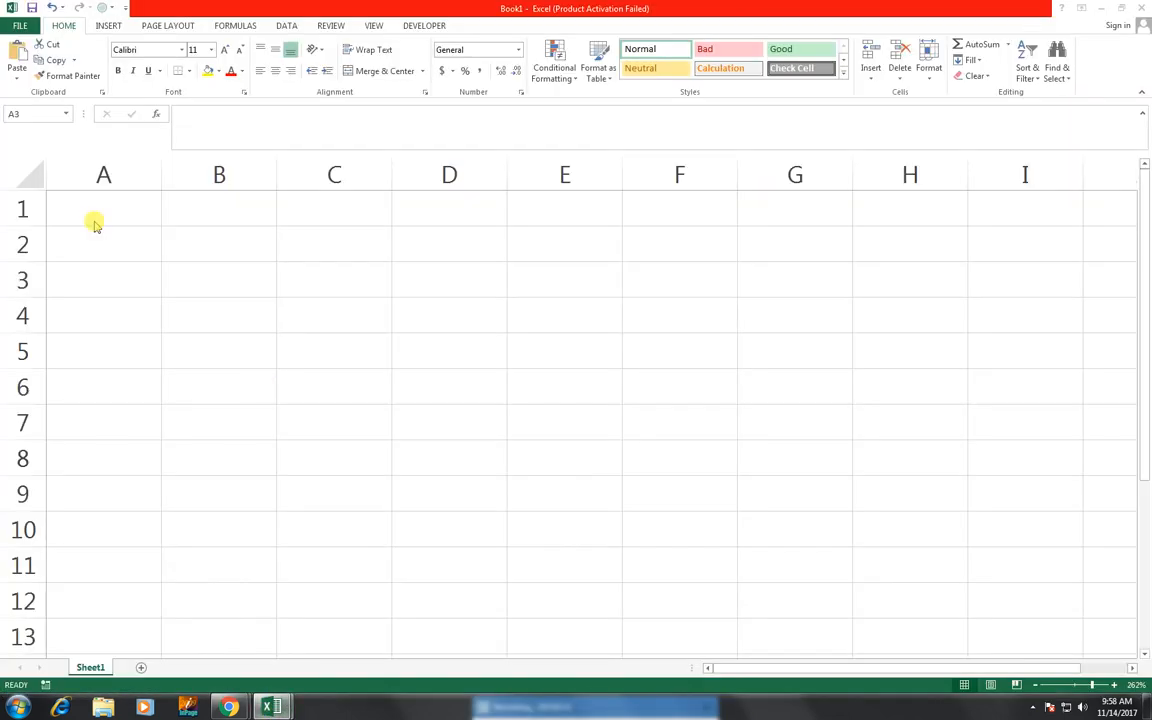
pyautogui.click(95, 272)
pyautogui.click(99, 319)
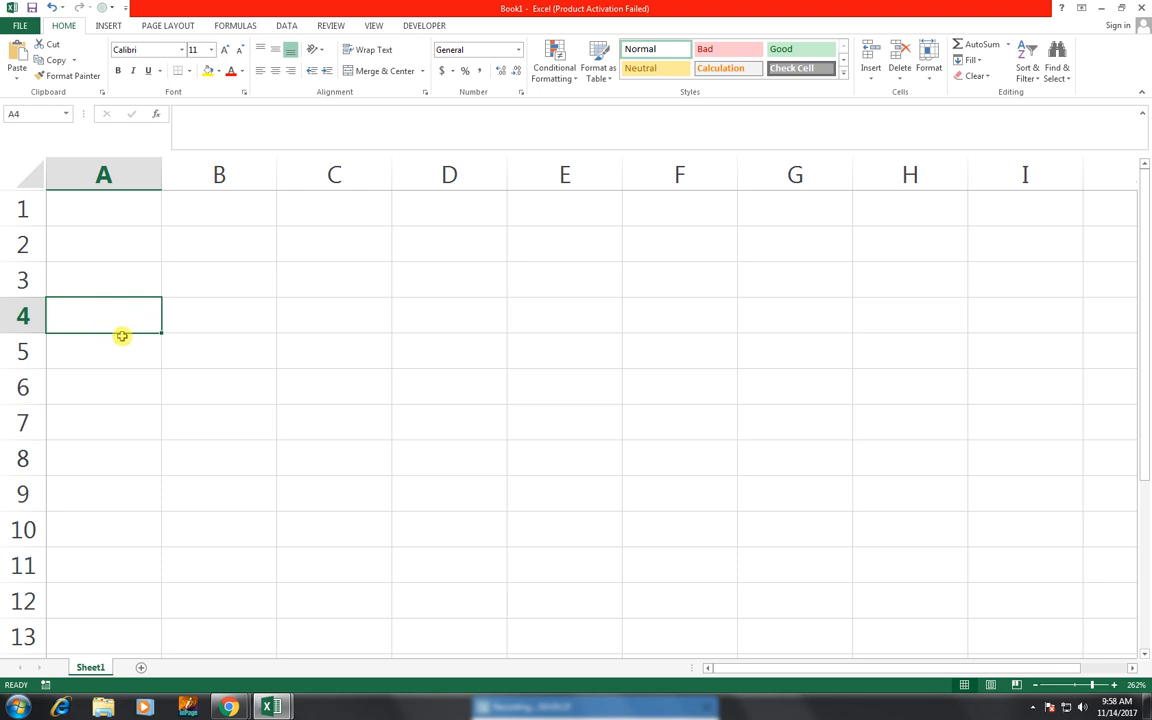
pyautogui.write('sn')
pyautogui.press('Tab')
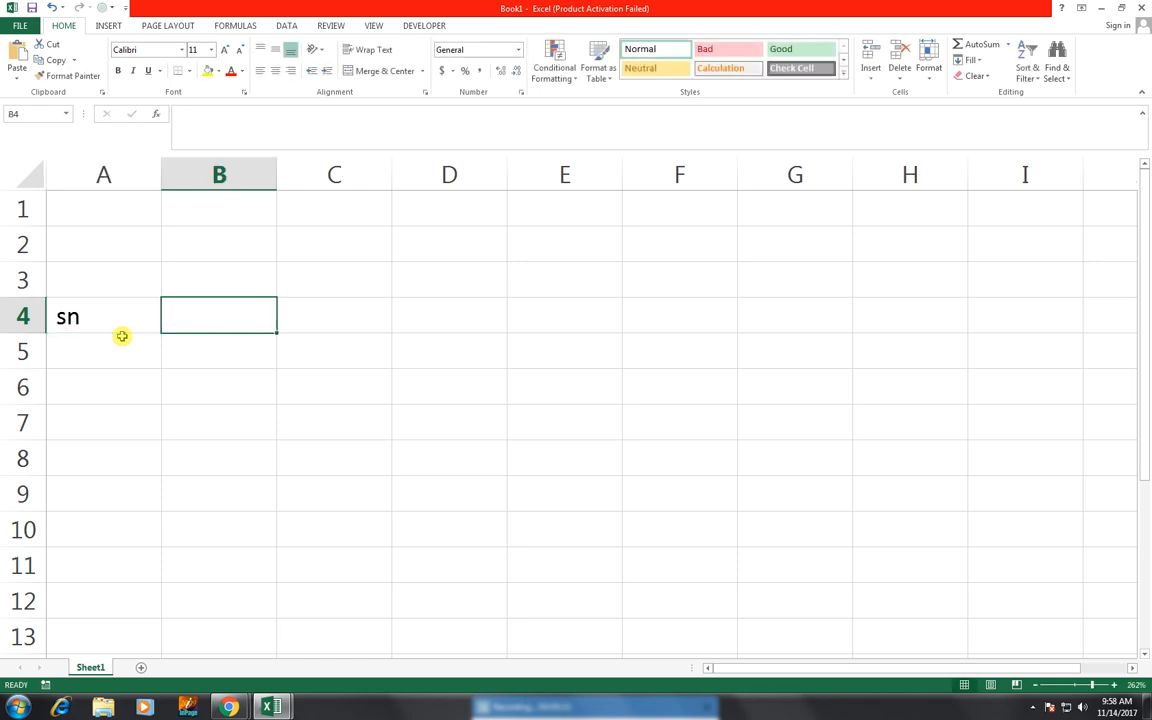
pyautogui.press('Left')
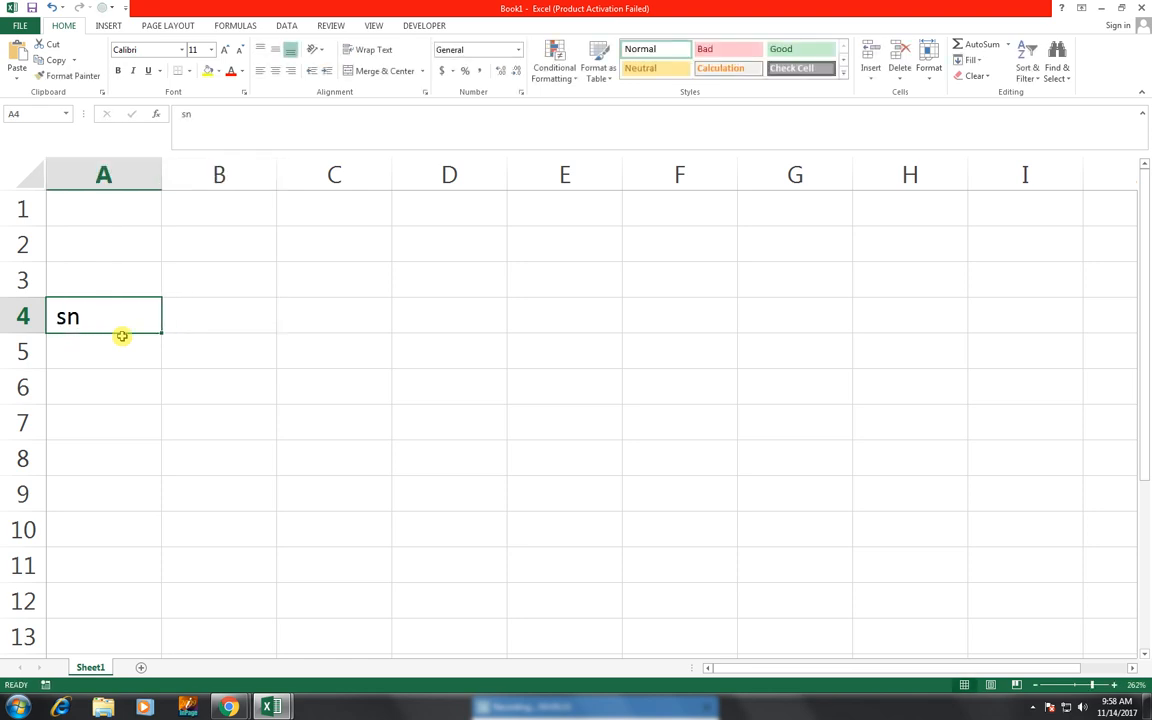
pyautogui.write('S NO')
pyautogui.press('Tab')
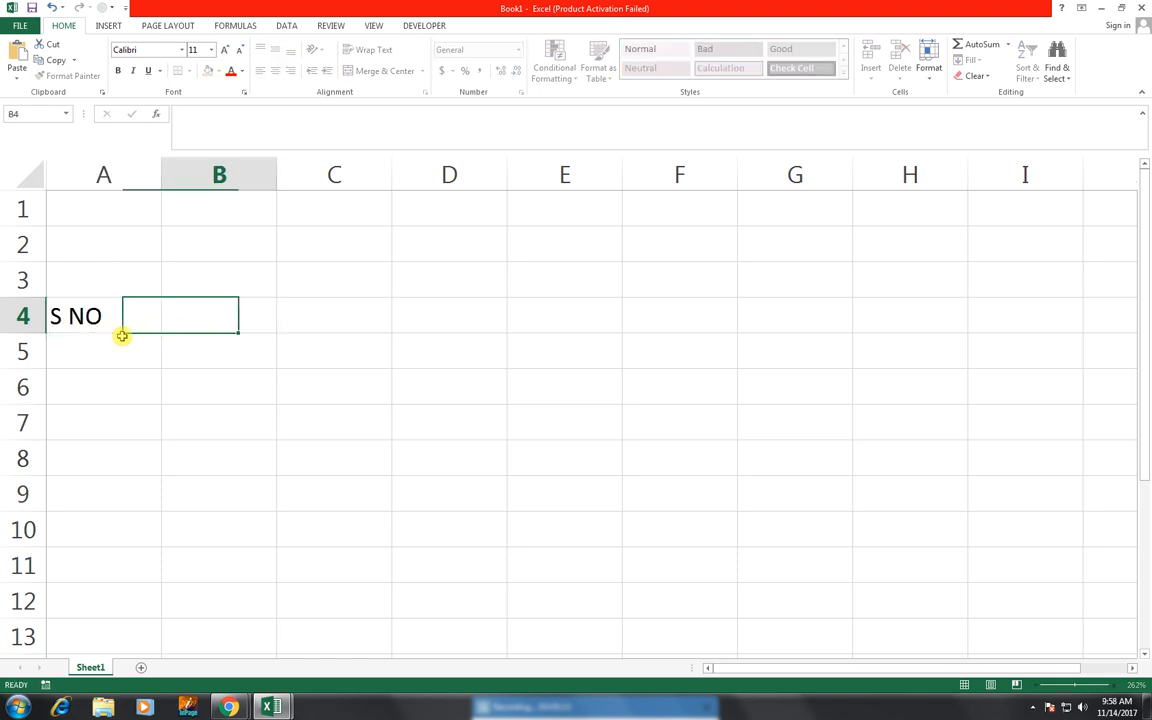
# - Enter the header DESCRIPTION in cell B4
pyautogui.write('DES')
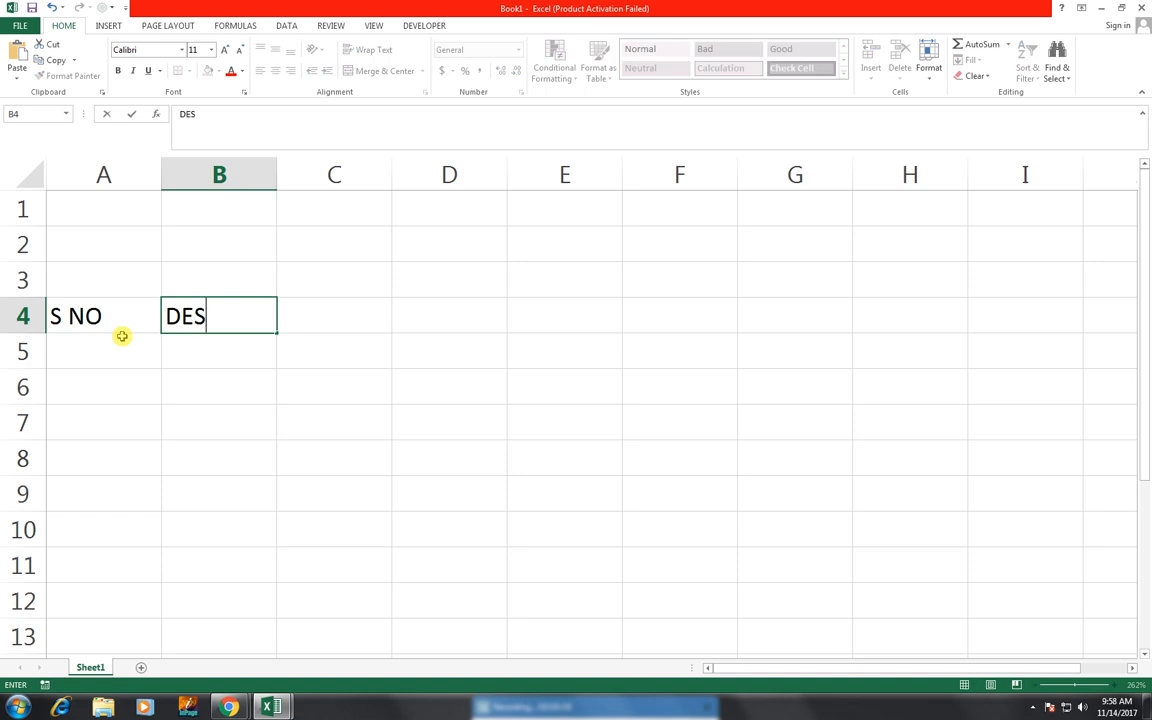
pyautogui.write('CRIP')
pyautogui.press('BackSpace')
pyautogui.write('IPTIP')
pyautogui.press('BackSpace')
pyautogui.write('ON')
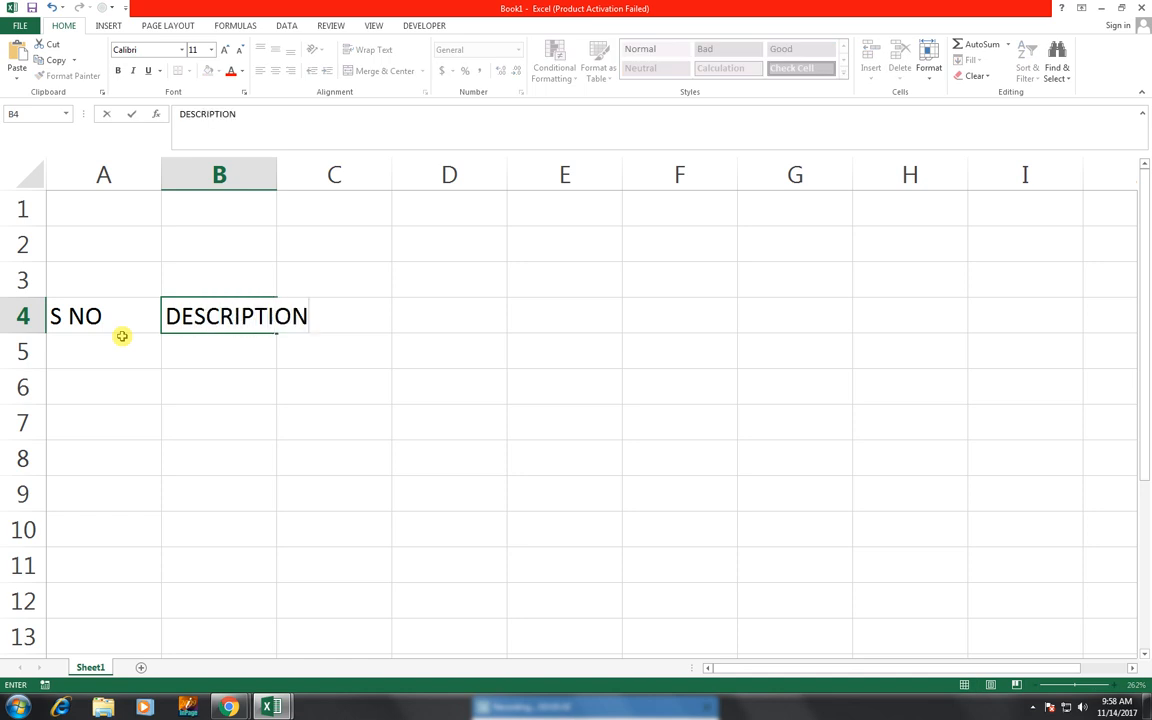
pyautogui.press('Tab')
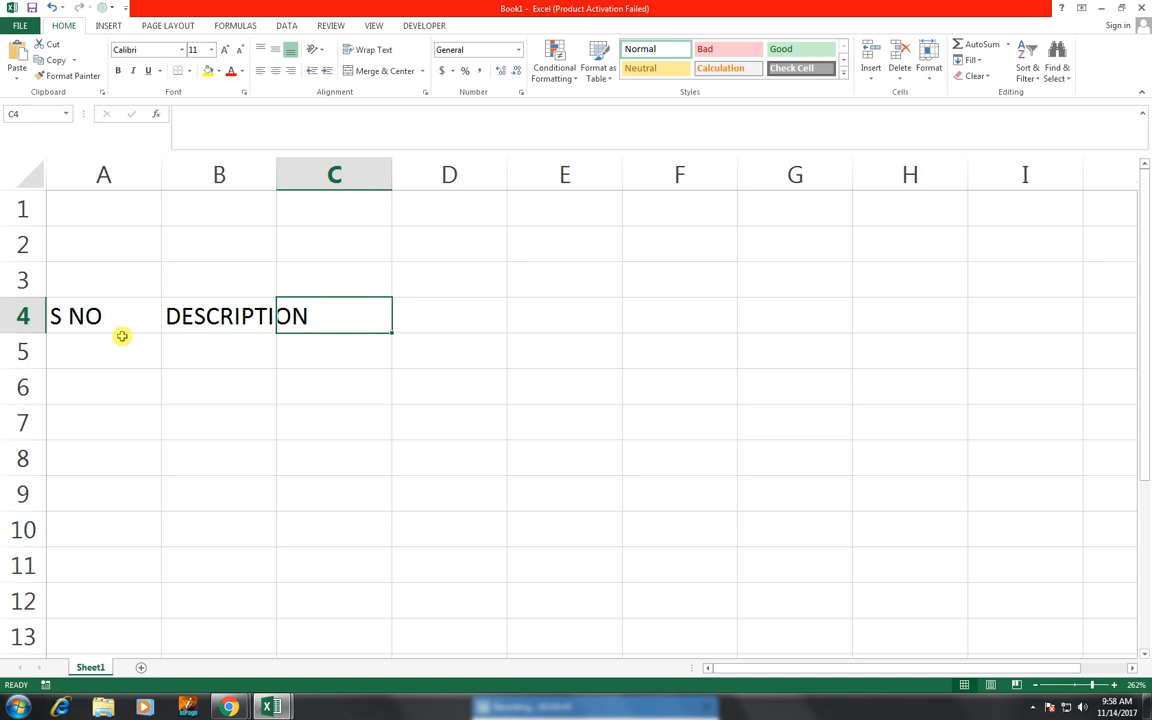
# - Enter the headers OPEN STOCK in C4 and RECIVED STOCK in D4
pyautogui.write('OPEN ')
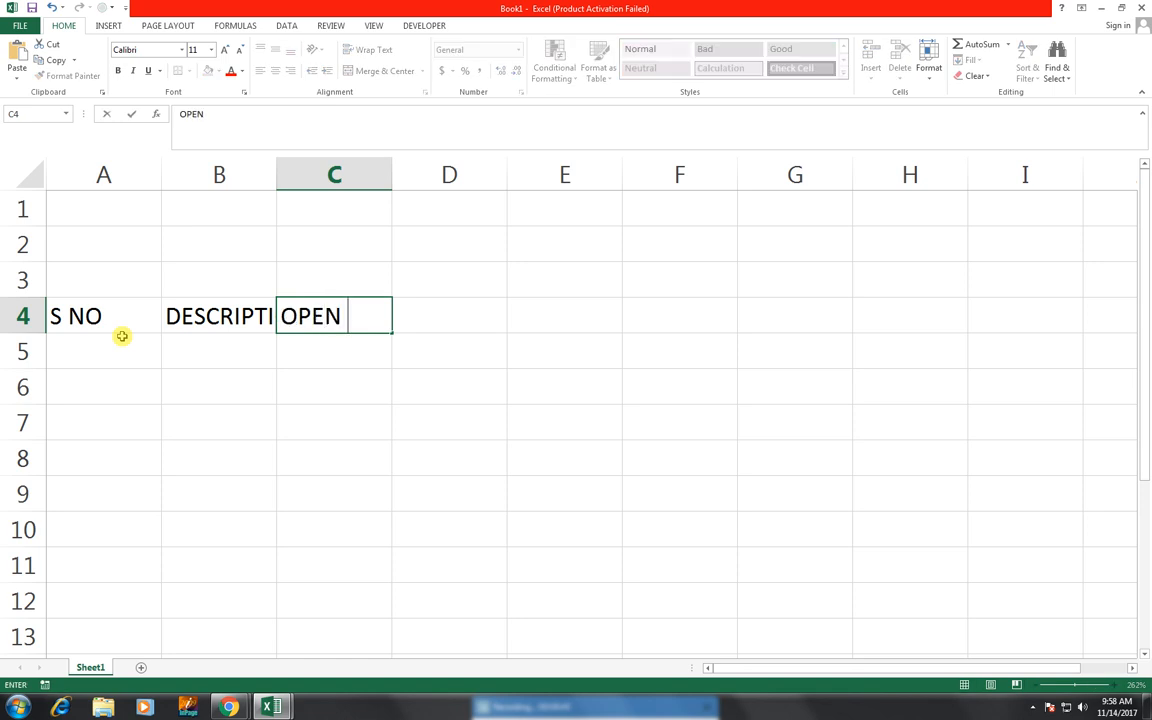
pyautogui.write('STOCK')
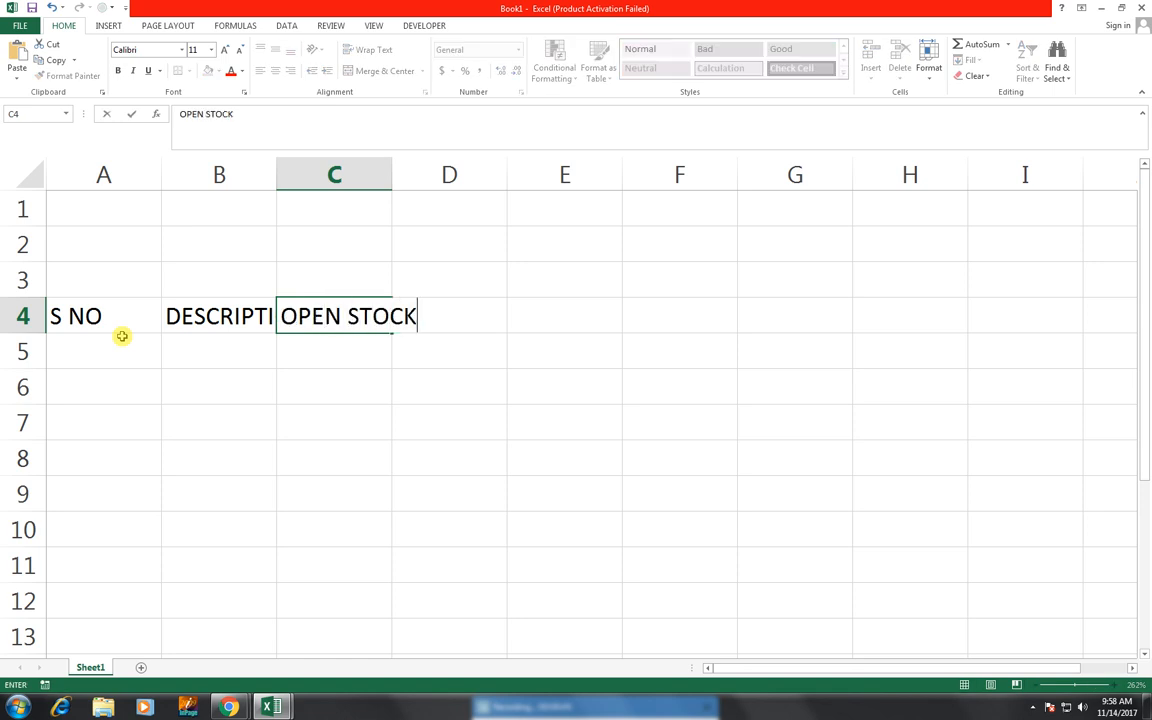
pyautogui.press('Tab')
pyautogui.write('RE')
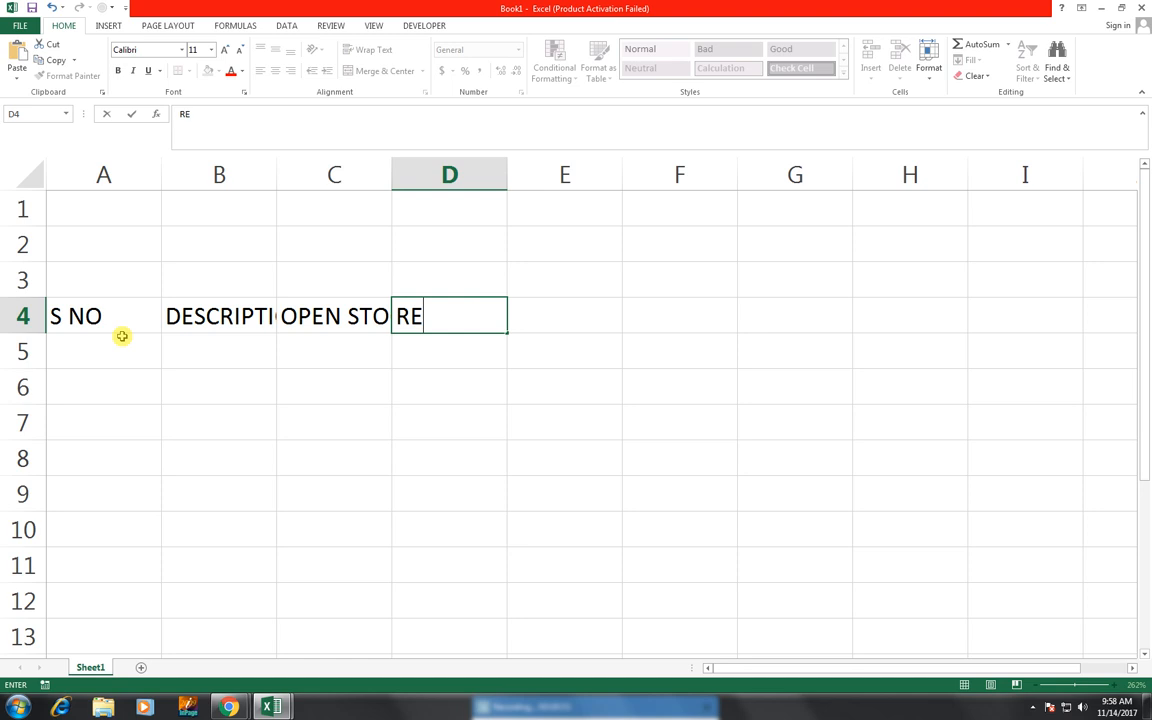
pyautogui.write('CIVED STOCK')
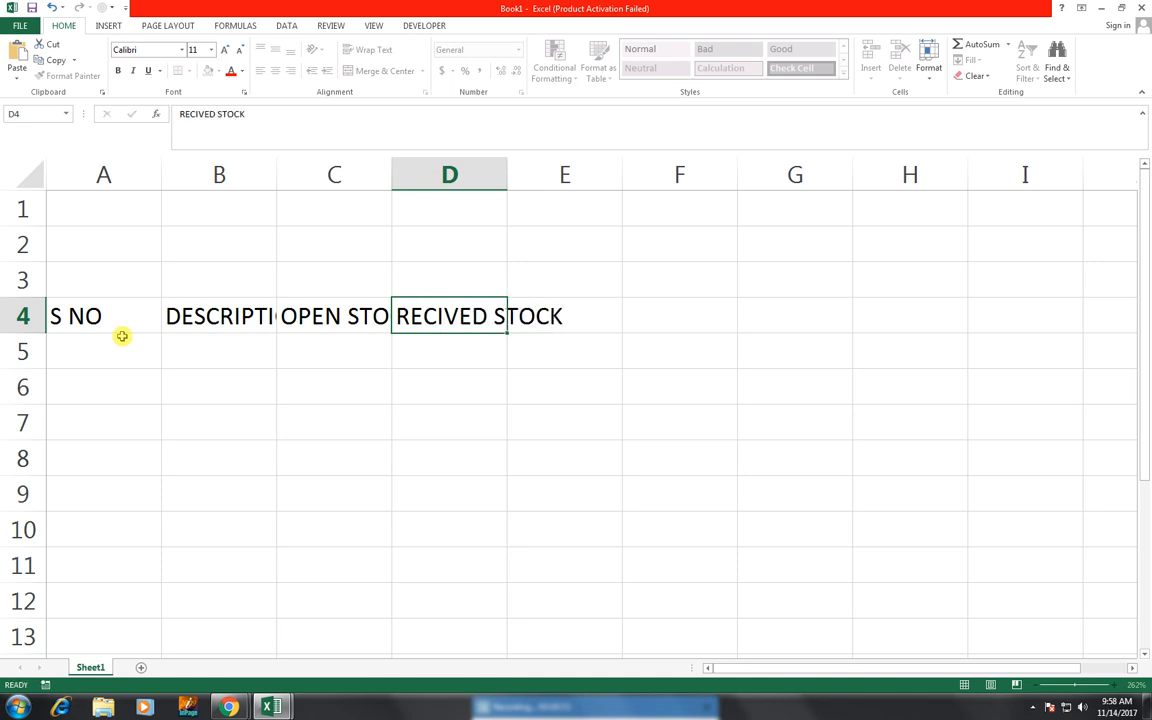
pyautogui.press('Tab')
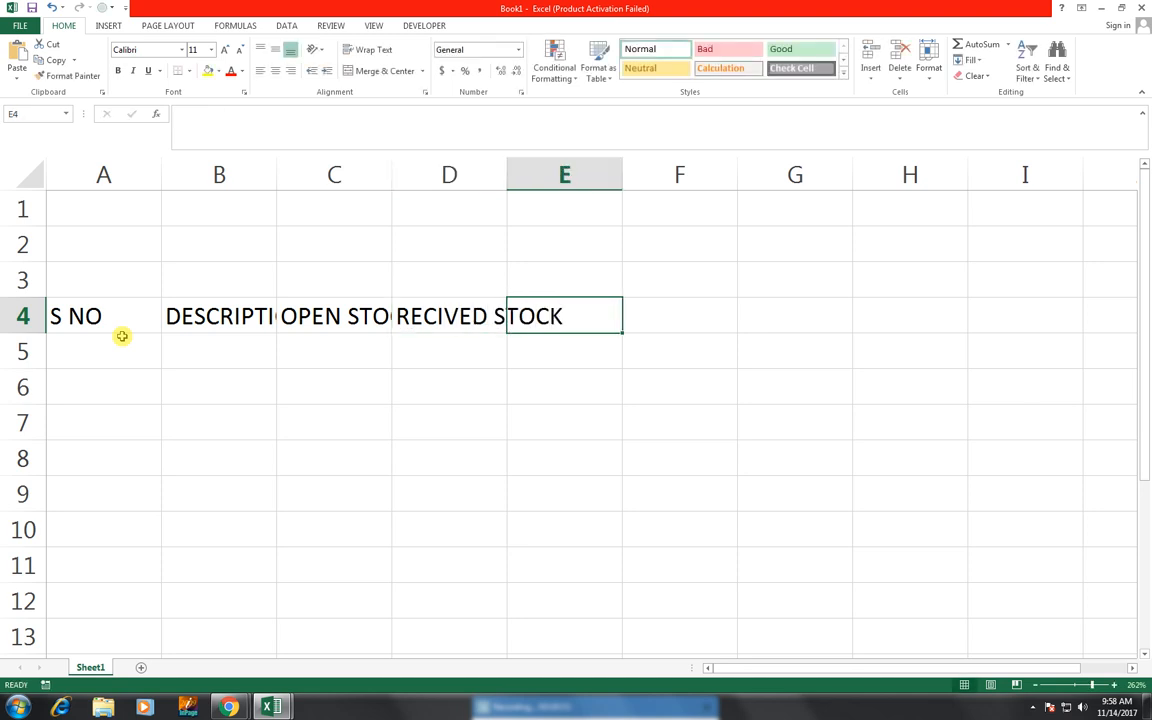
# - Enter MON in F4 and autofill the weekday names across through SUN in L4
pyautogui.click(670, 304)
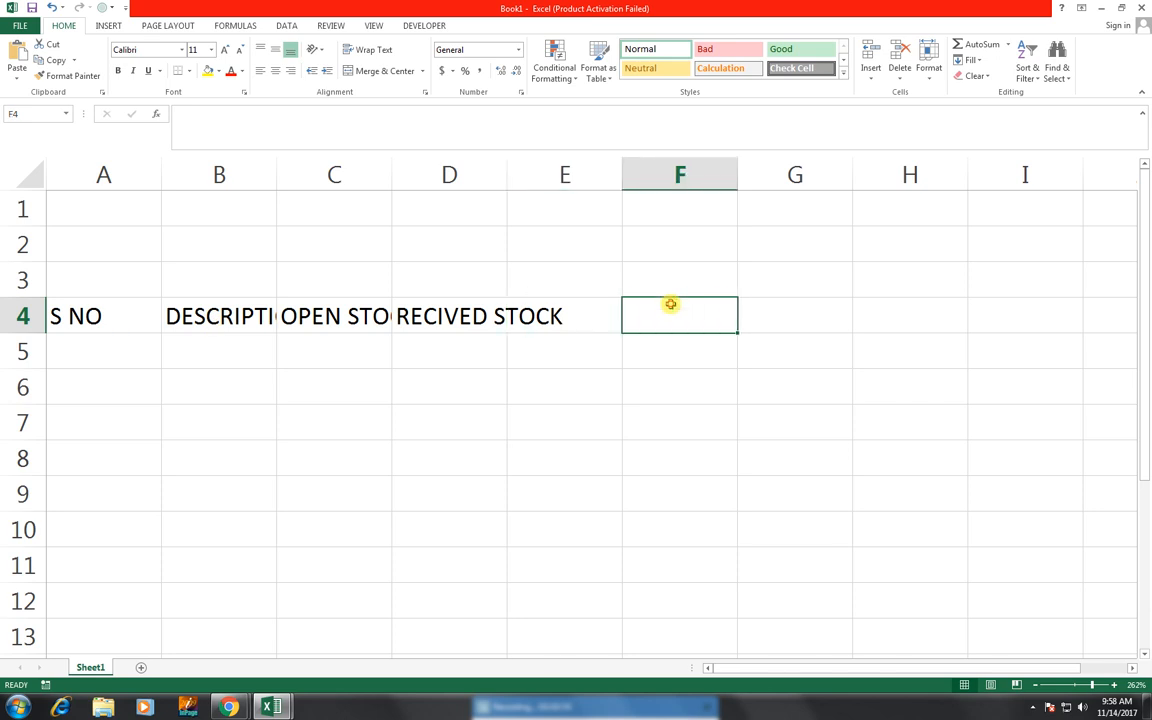
pyautogui.write('MON')
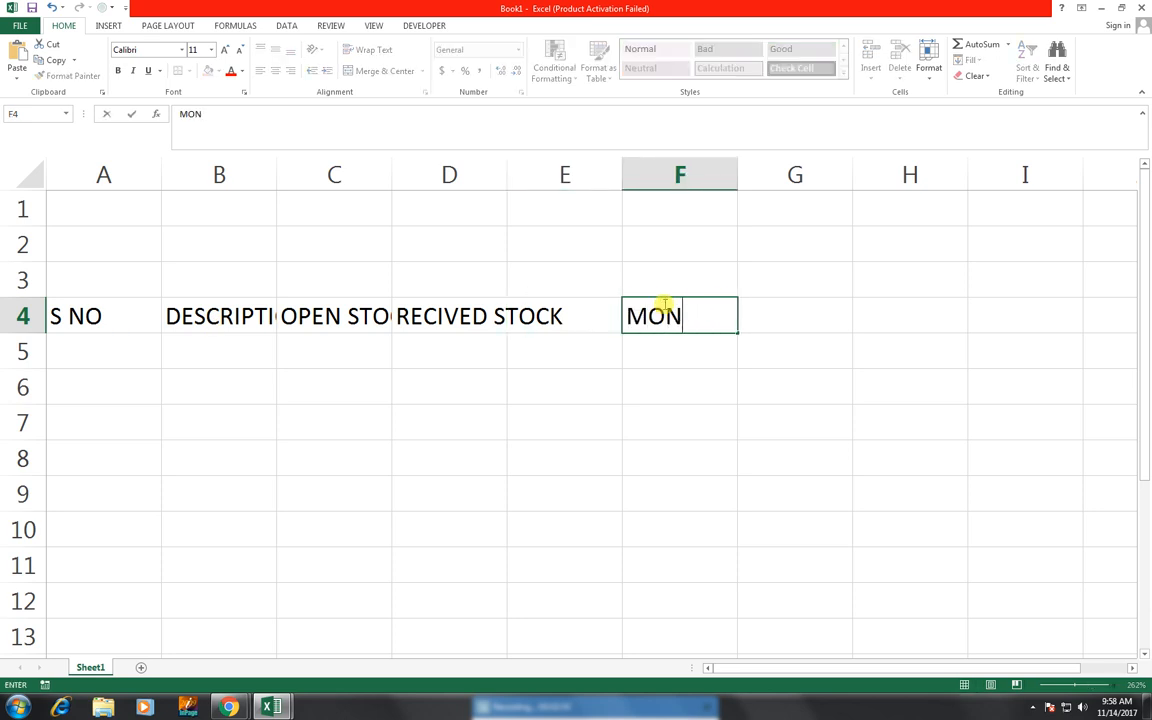
pyautogui.hotkey('ctrl', 'Return')
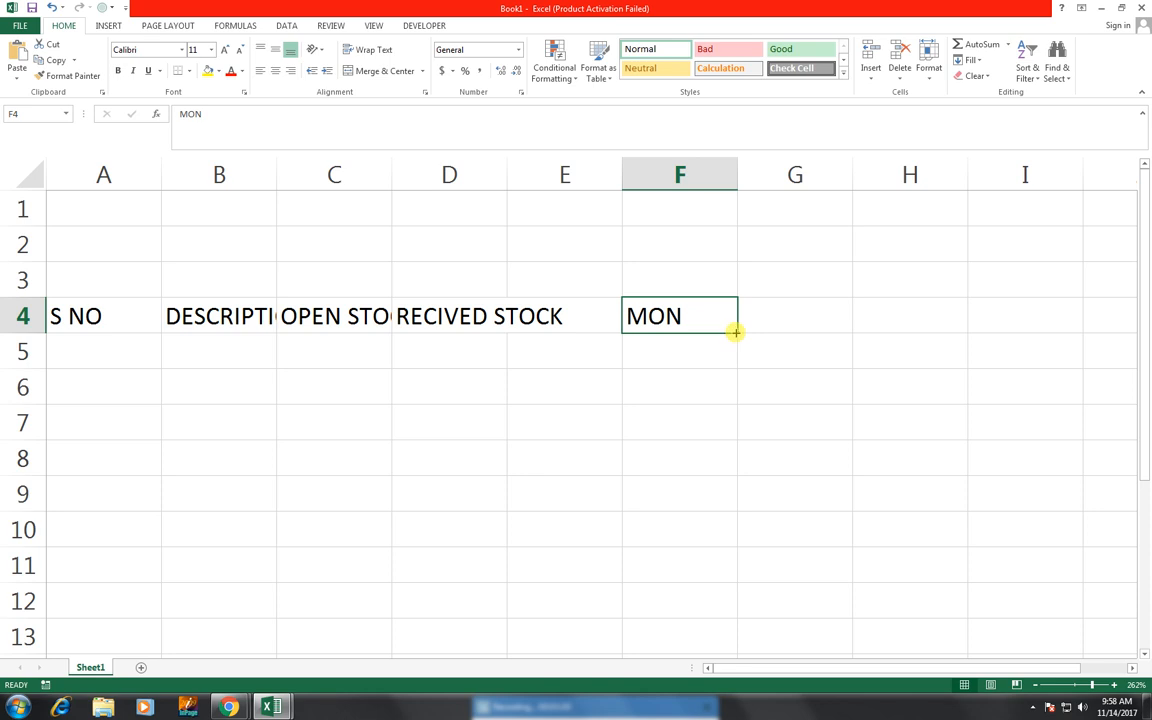
pyautogui.moveTo(736, 336); pyautogui.dragTo(1102, 329)
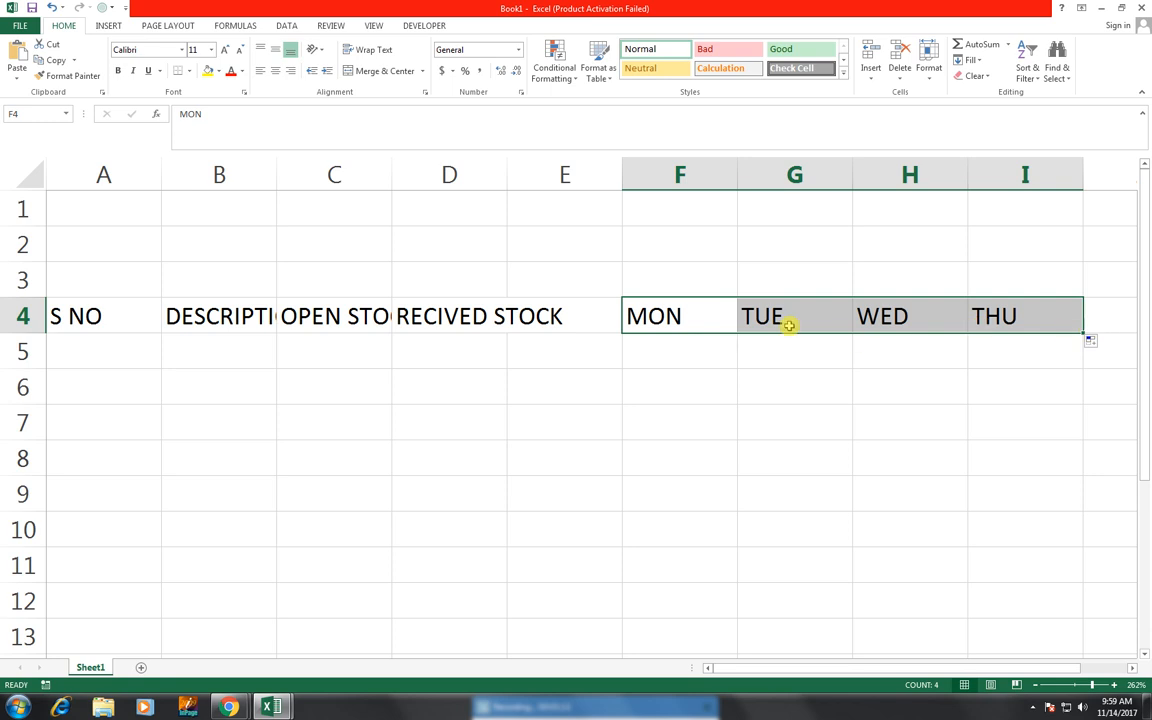
pyautogui.moveTo(1083, 332)
pyautogui.mouseDown()
pyautogui.moveTo(1147, 333)
pyautogui.moveTo(1077, 336)
pyautogui.mouseUp()
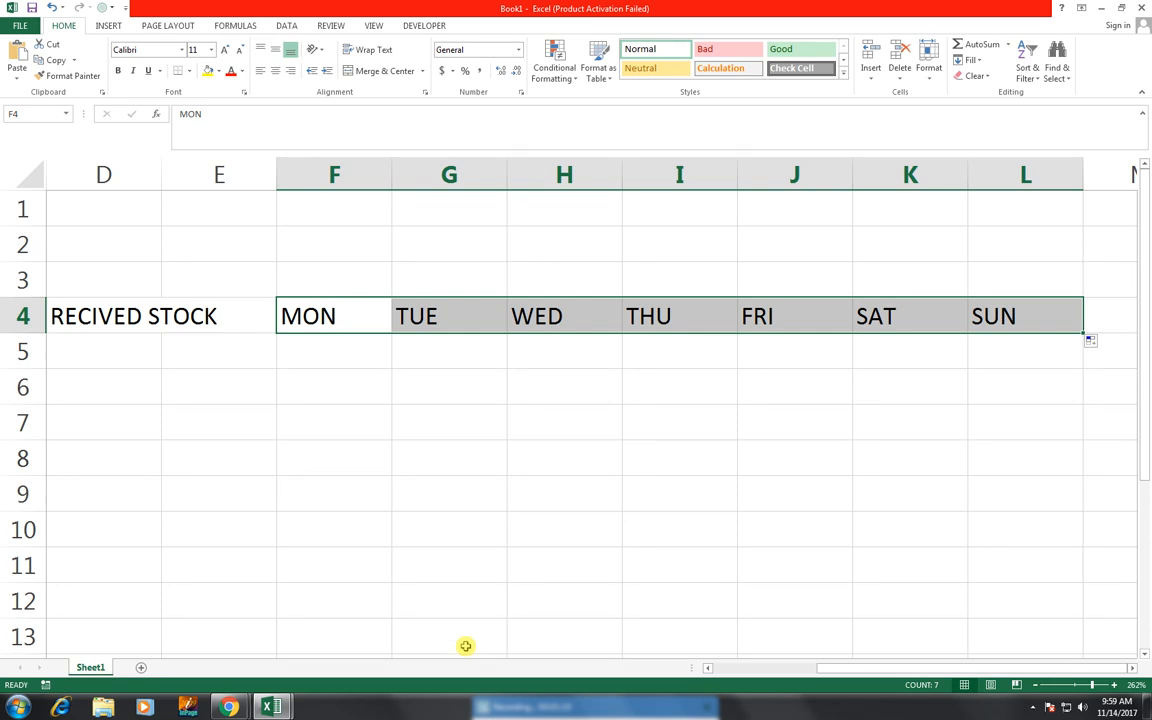
# - Enter the header CLOSING STOCK in M4, after the SUN column
pyautogui.press('Tab')
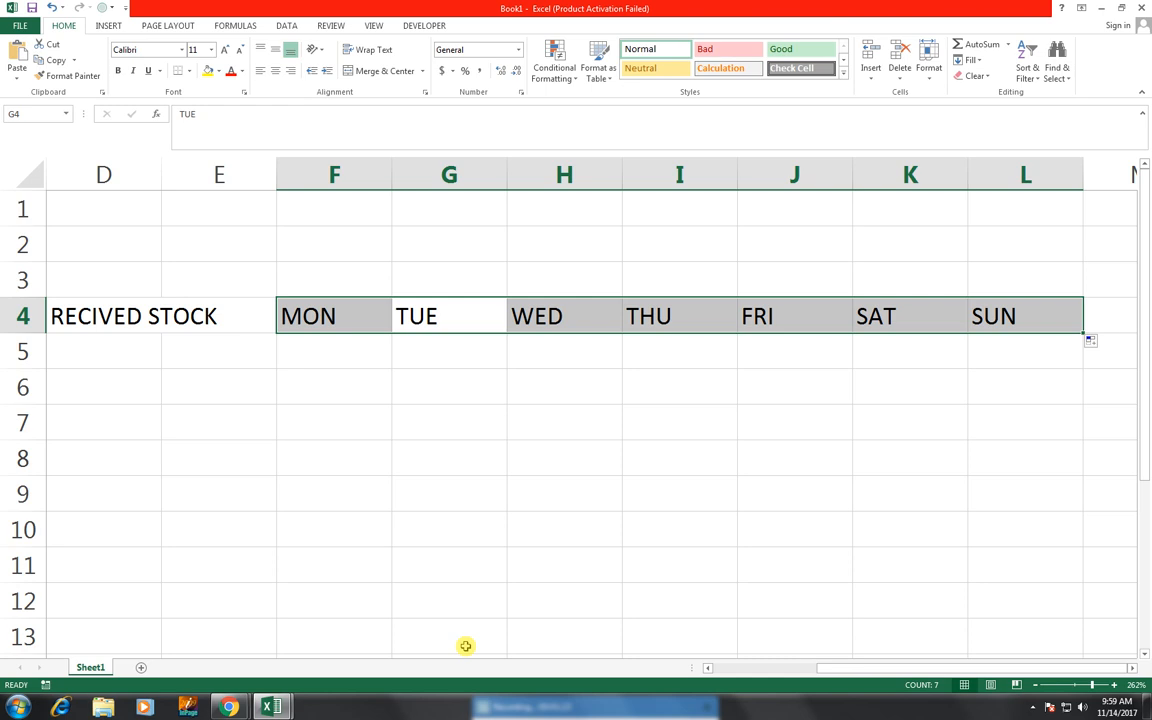
pyautogui.press('Right')
pyautogui.press('Right')
pyautogui.press('Right')
pyautogui.press('Right')
pyautogui.press('Right')
pyautogui.press('Right')
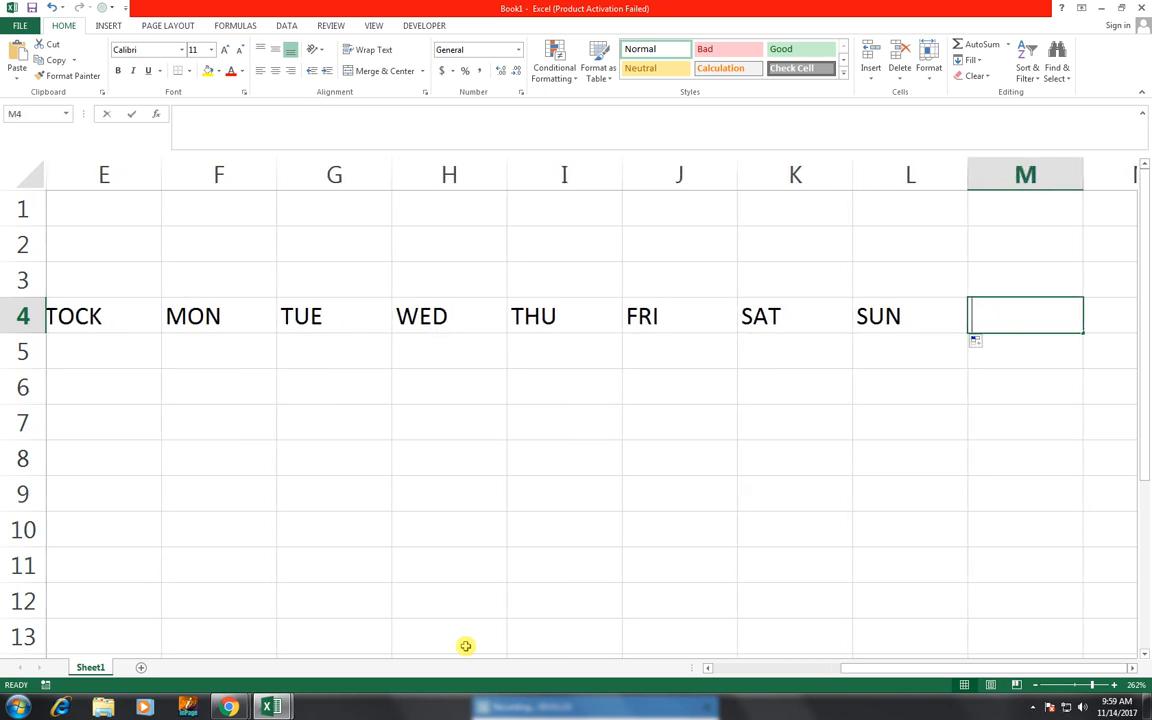
pyautogui.write('CLOSING STOCK')
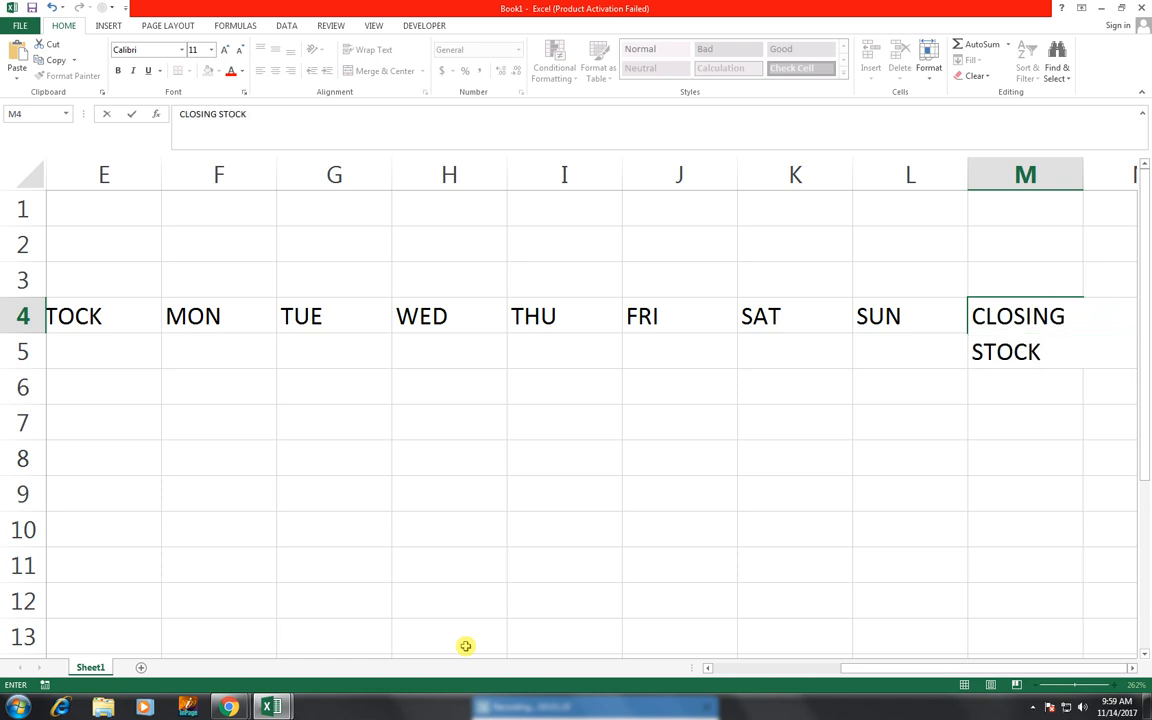
pyautogui.press('Left')
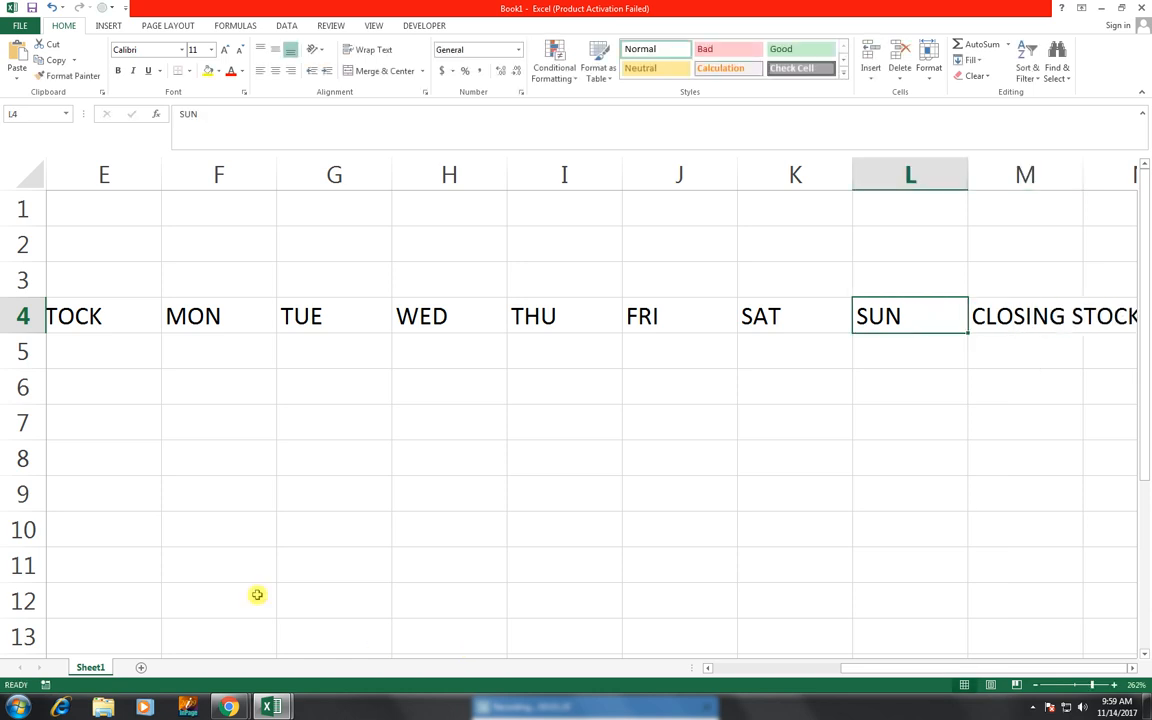
# - Select the table range A4:M12 and apply All Borders to it
pyautogui.moveTo(1056, 316); pyautogui.dragTo(3, 592)
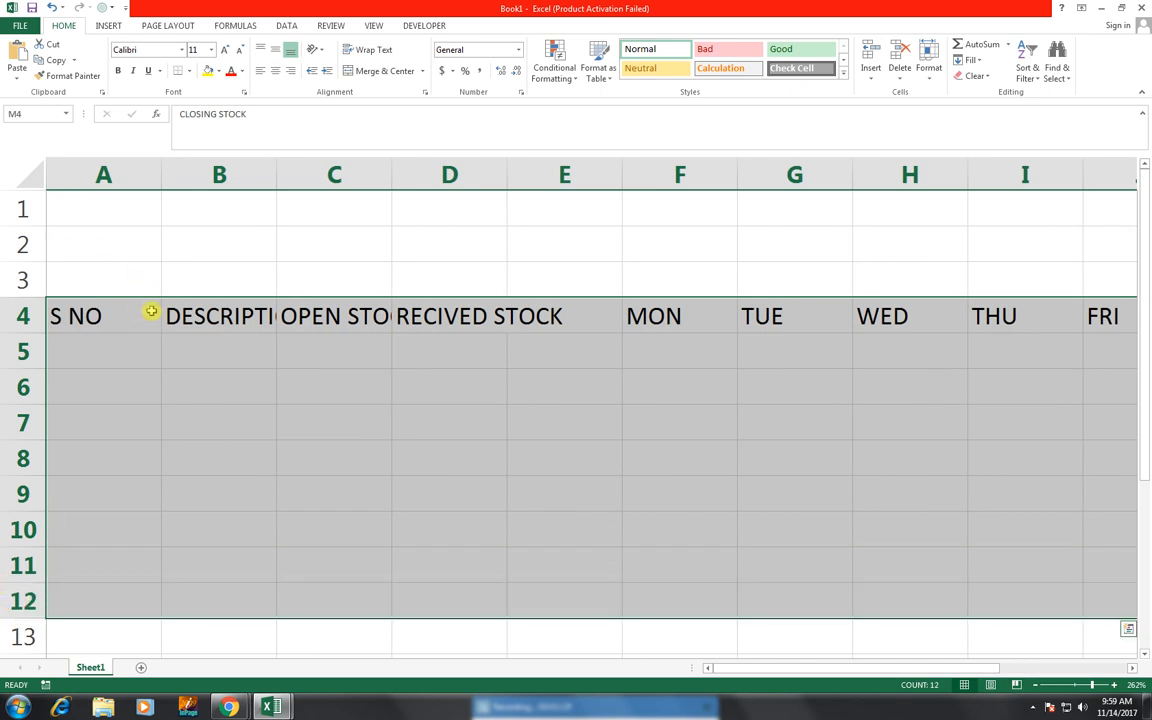
pyautogui.click(188, 72)
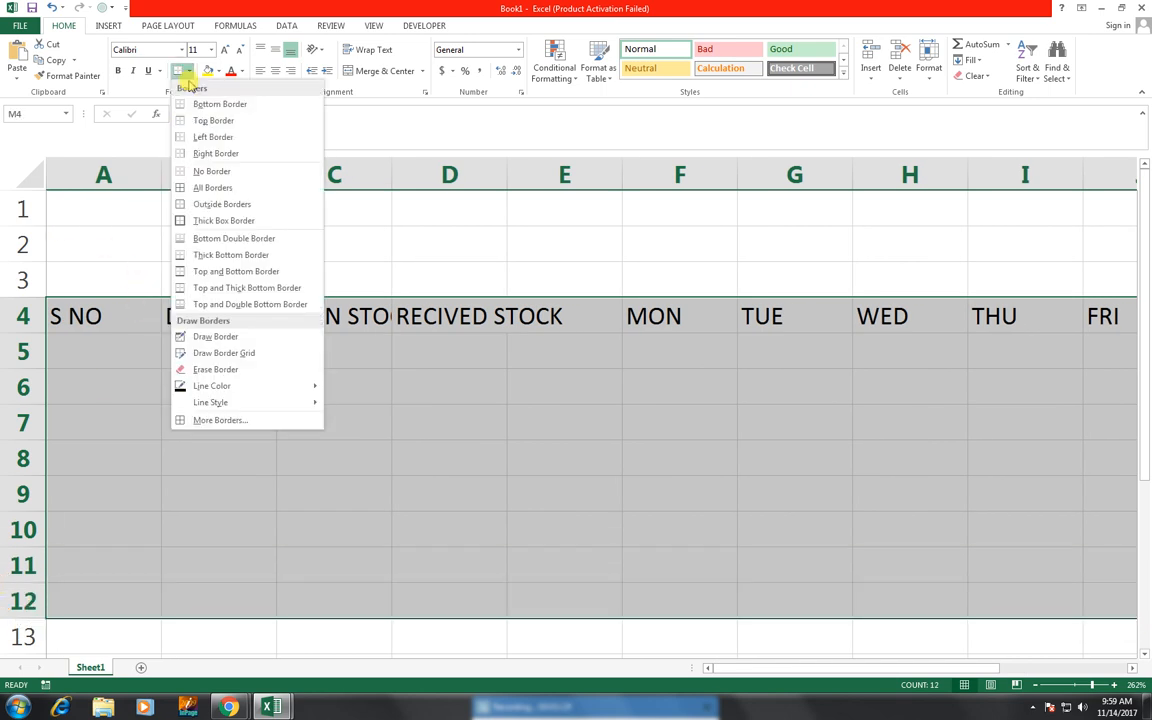
pyautogui.click(188, 185)
# - AutoFit the column widths of the selected table
pyautogui.hscroll(4, 250, 175)
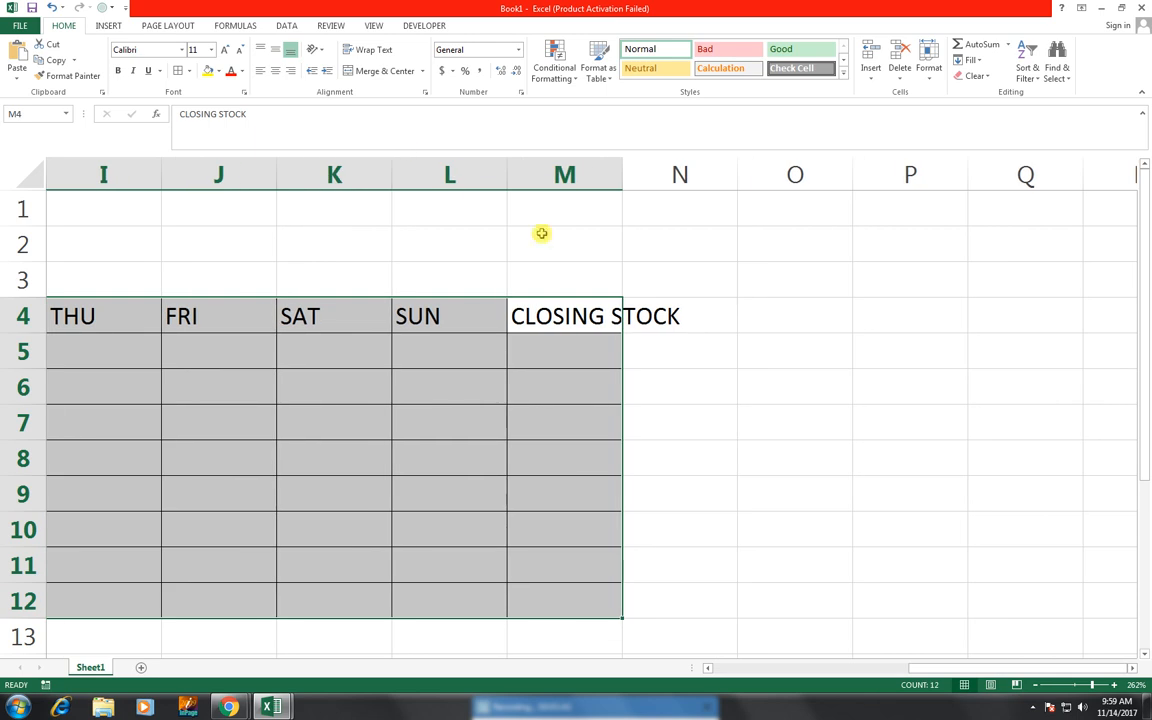
pyautogui.click(928, 70)
pyautogui.click(950, 159)
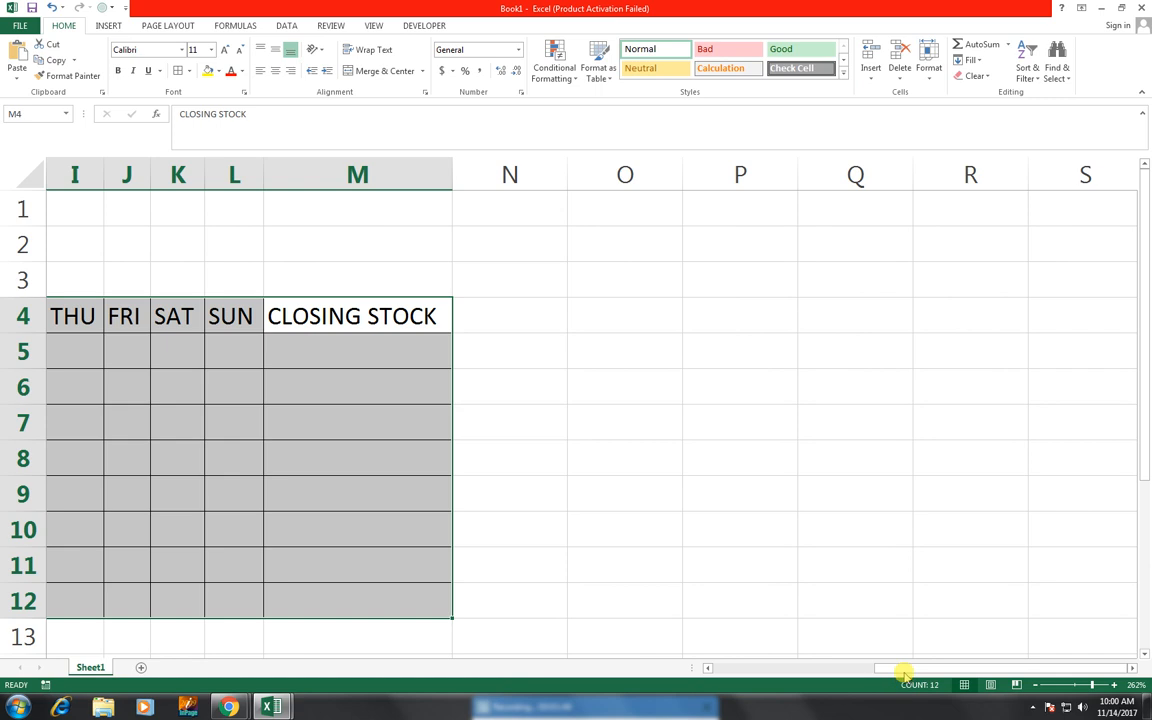
# - Delete the empty column E between RECIVED STOCK and MON
pyautogui.moveTo(938, 670); pyautogui.dragTo(719, 674)
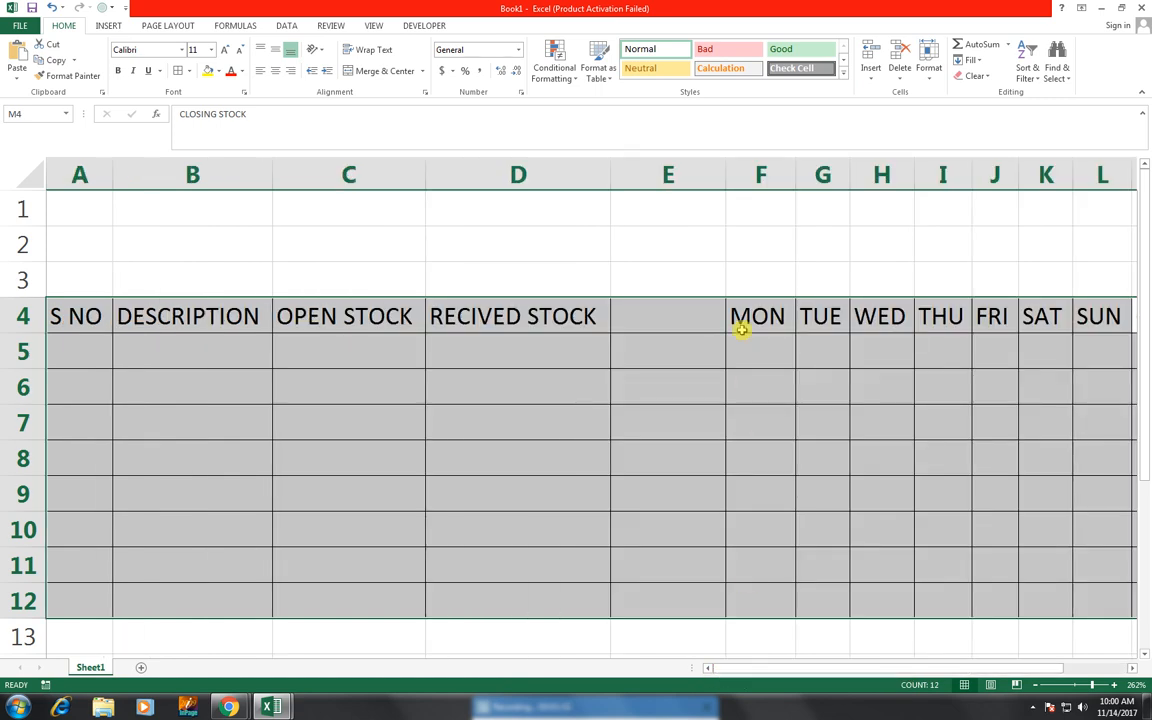
pyautogui.click(668, 174)
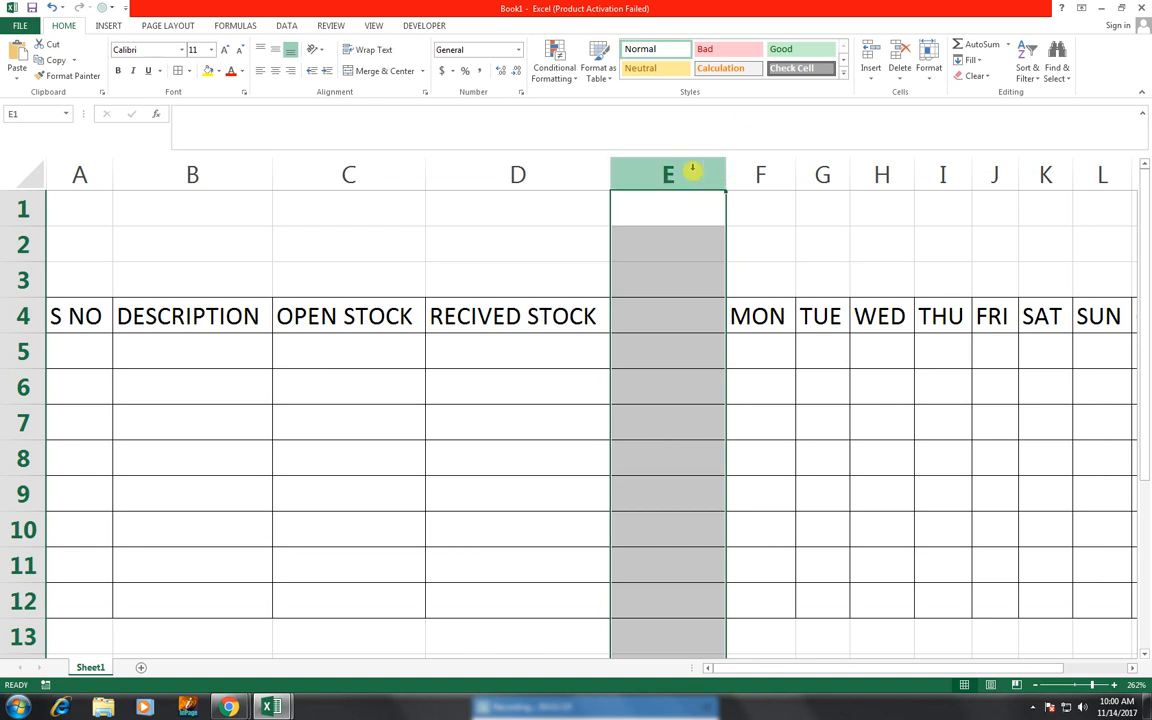
pyautogui.hotkey('ctrl', '-')
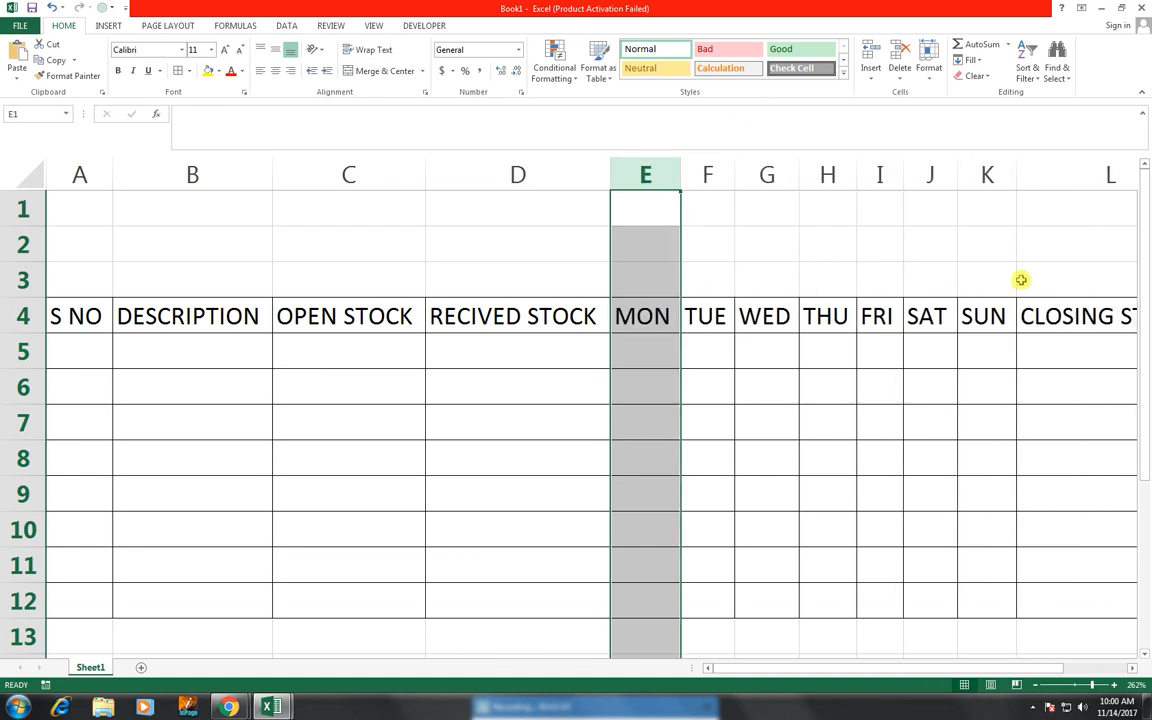
# - Fill the S NO column with serial numbers 1 to 8 in A5:A12 and center-align them
pyautogui.moveTo(1130, 210); pyautogui.dragTo(848, 180)
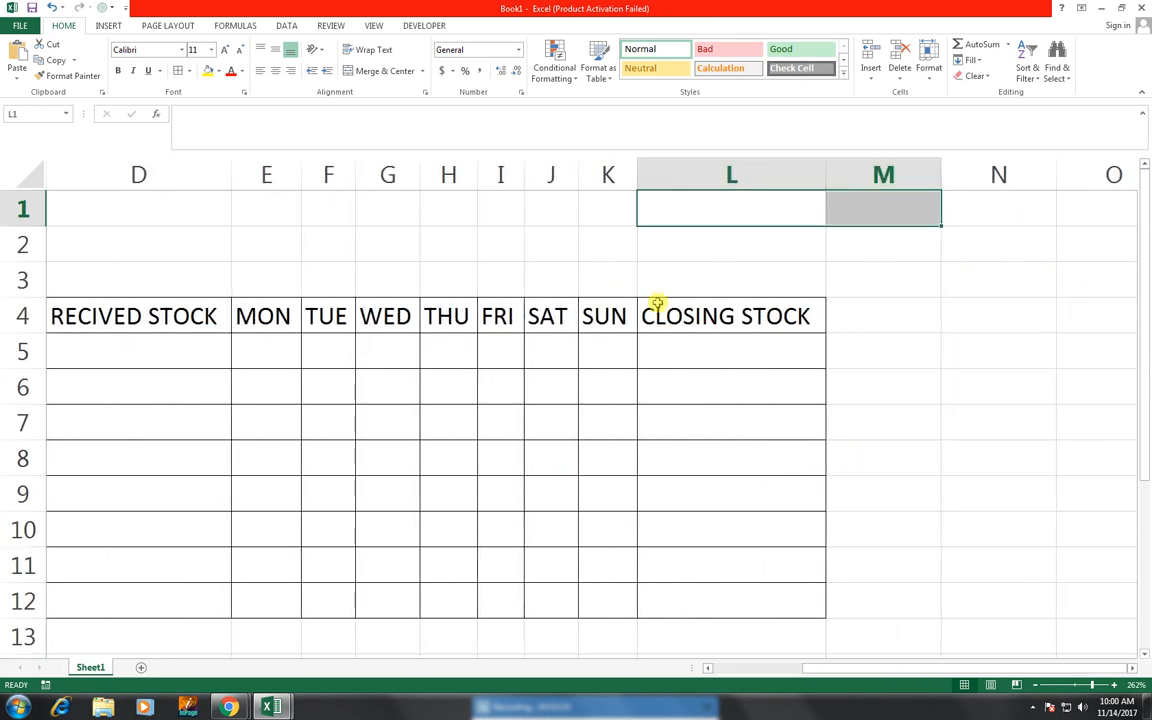
pyautogui.moveTo(841, 672); pyautogui.dragTo(712, 668)
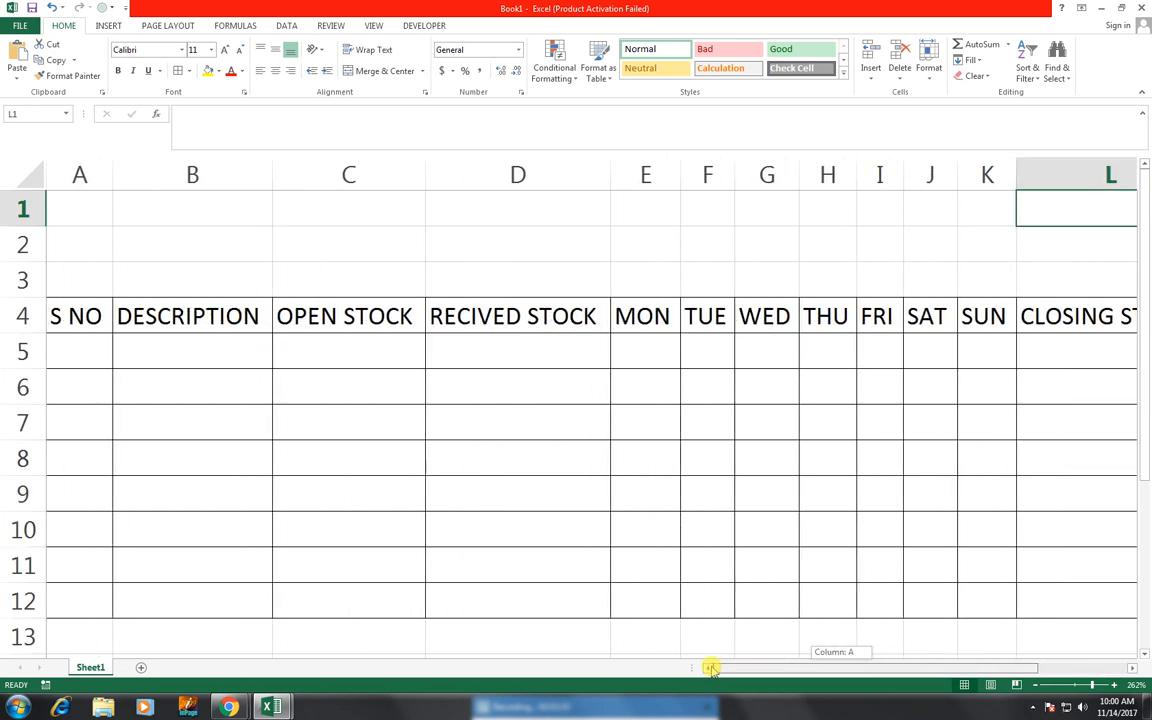
pyautogui.click(86, 365)
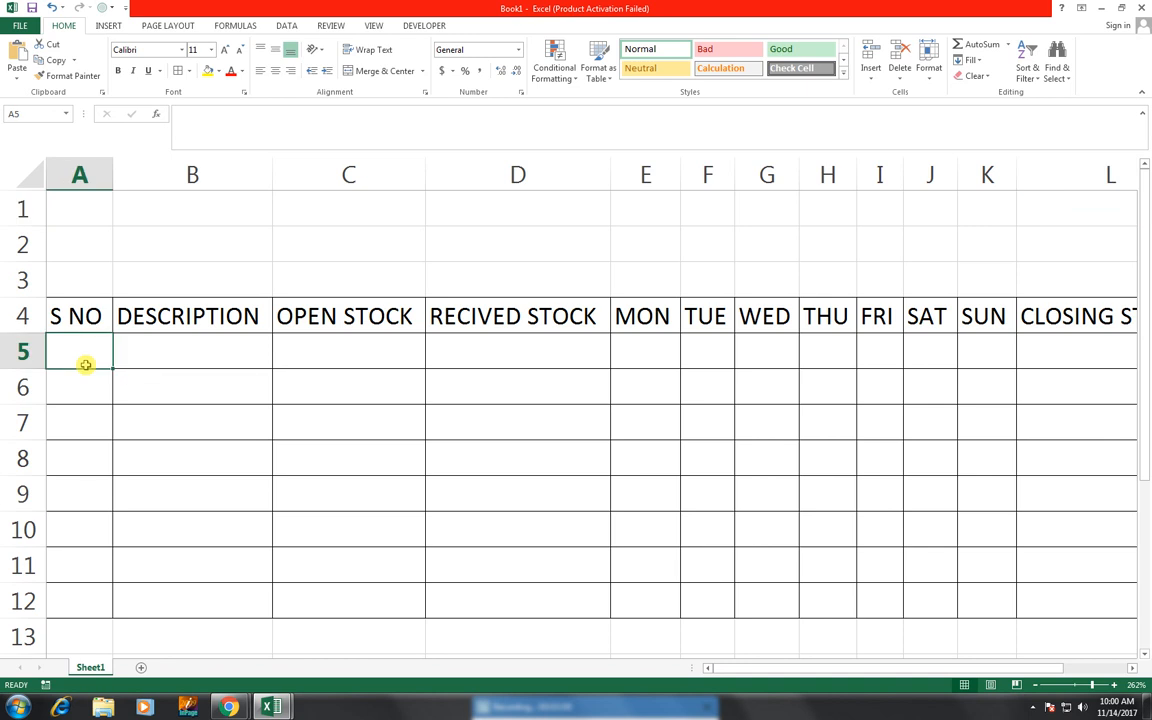
pyautogui.write('1')
pyautogui.click(118, 383)
pyautogui.click(85, 360)
pyautogui.moveTo(108, 368); pyautogui.dragTo(116, 605)
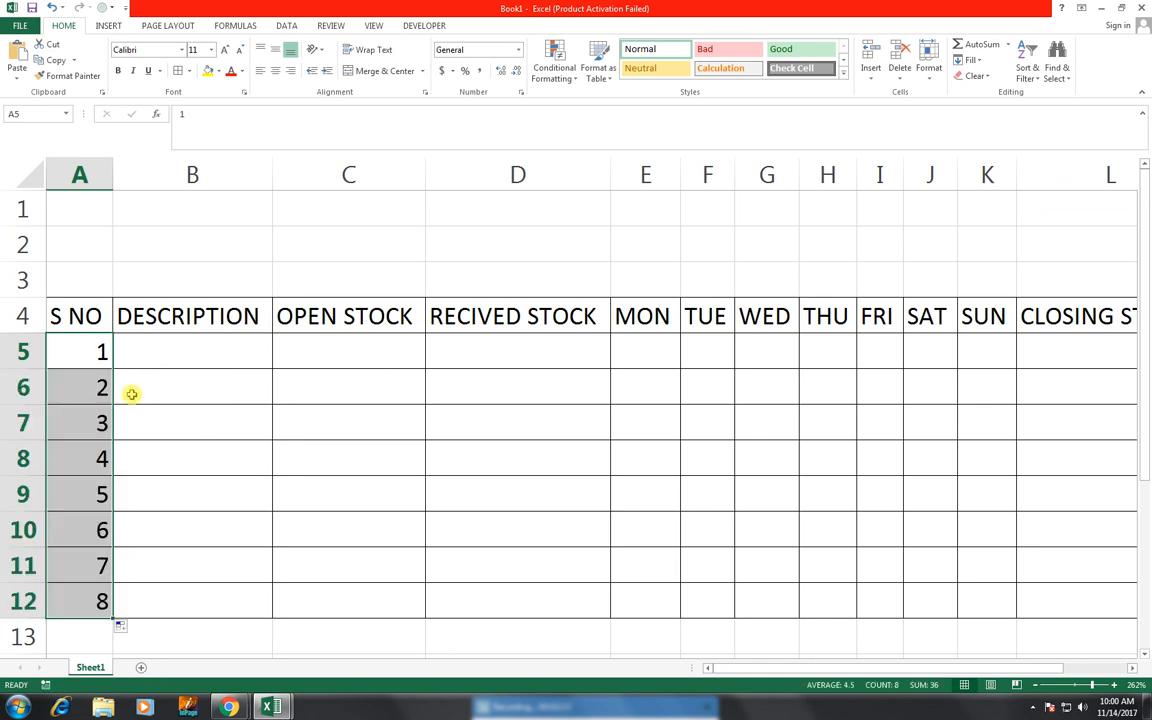
pyautogui.click(276, 71)
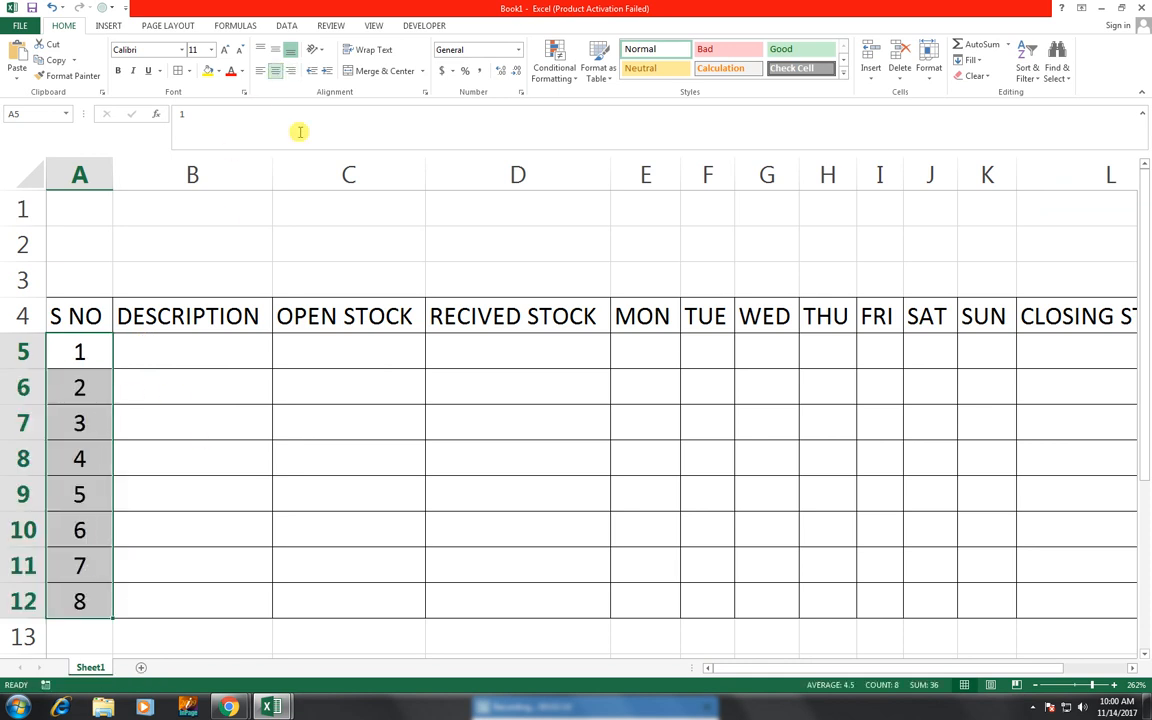
pyautogui.click(200, 348)
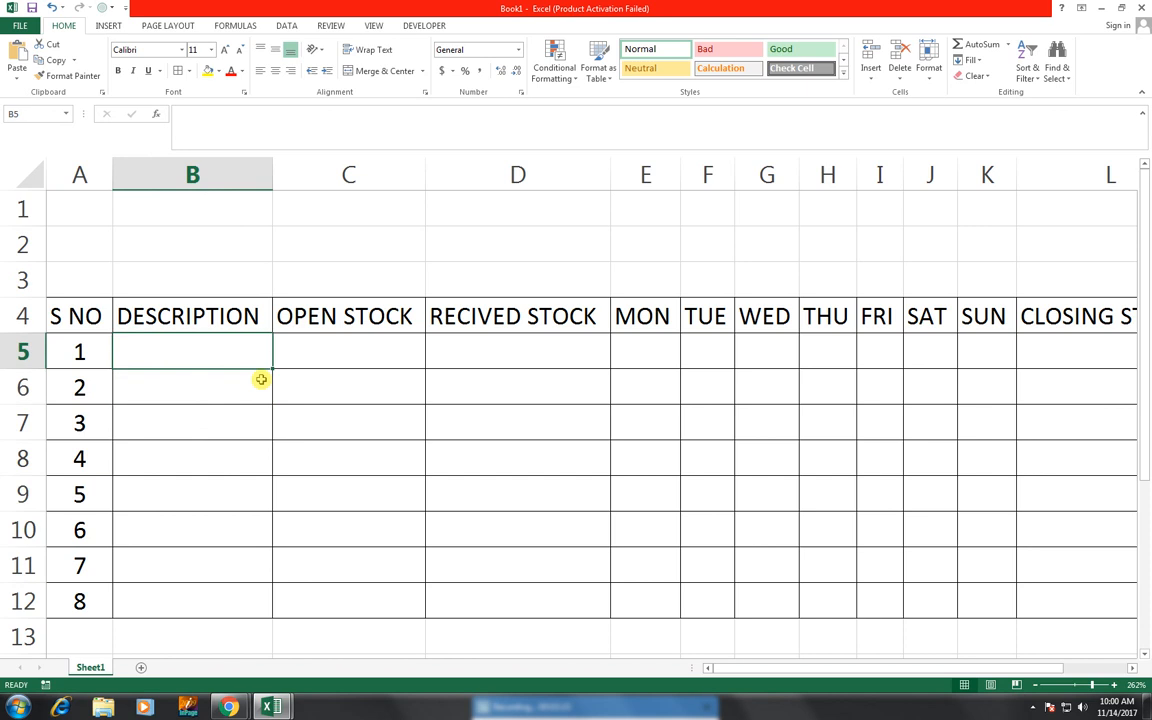
# - Enter the descriptions LG, SONY, MOBILE and LCD in B5:B8 under DESCRIPTION
pyautogui.write('LG')
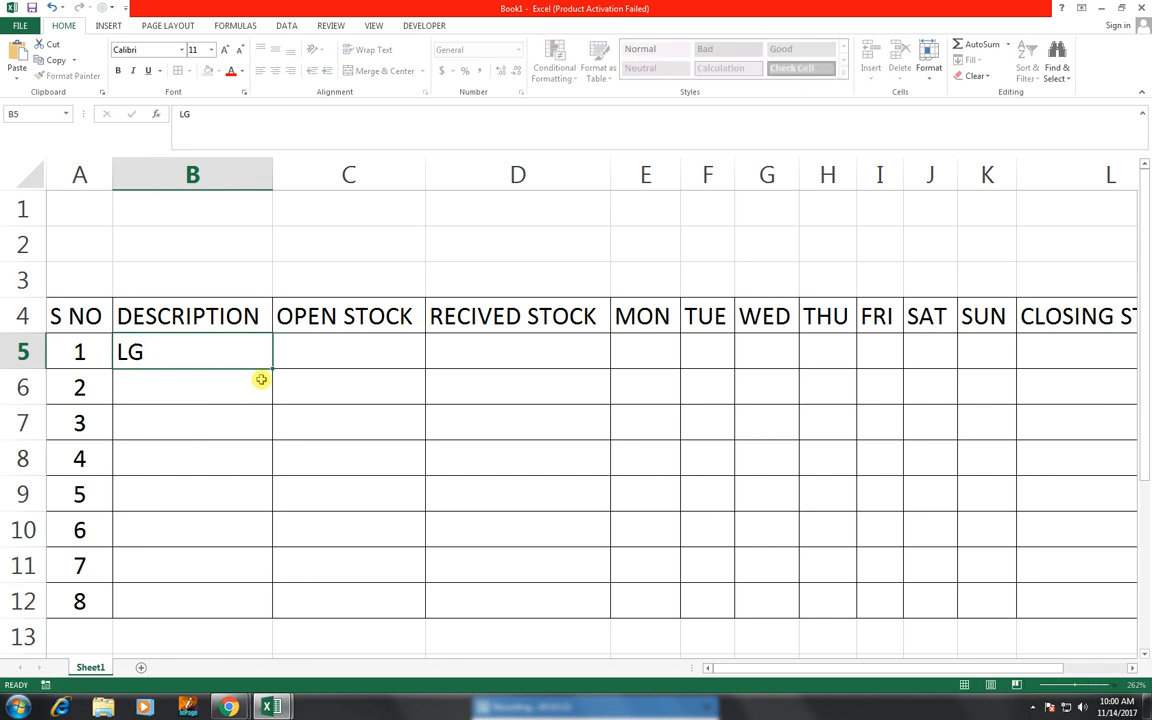
pyautogui.press('Return')
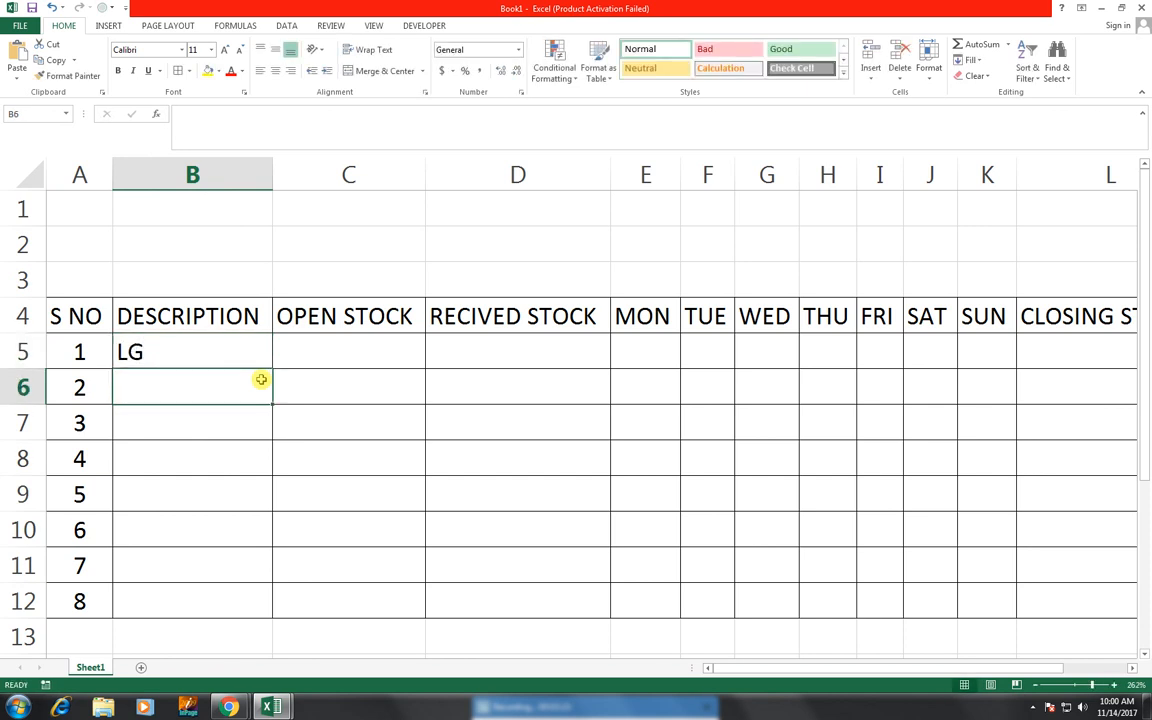
pyautogui.write('SONY')
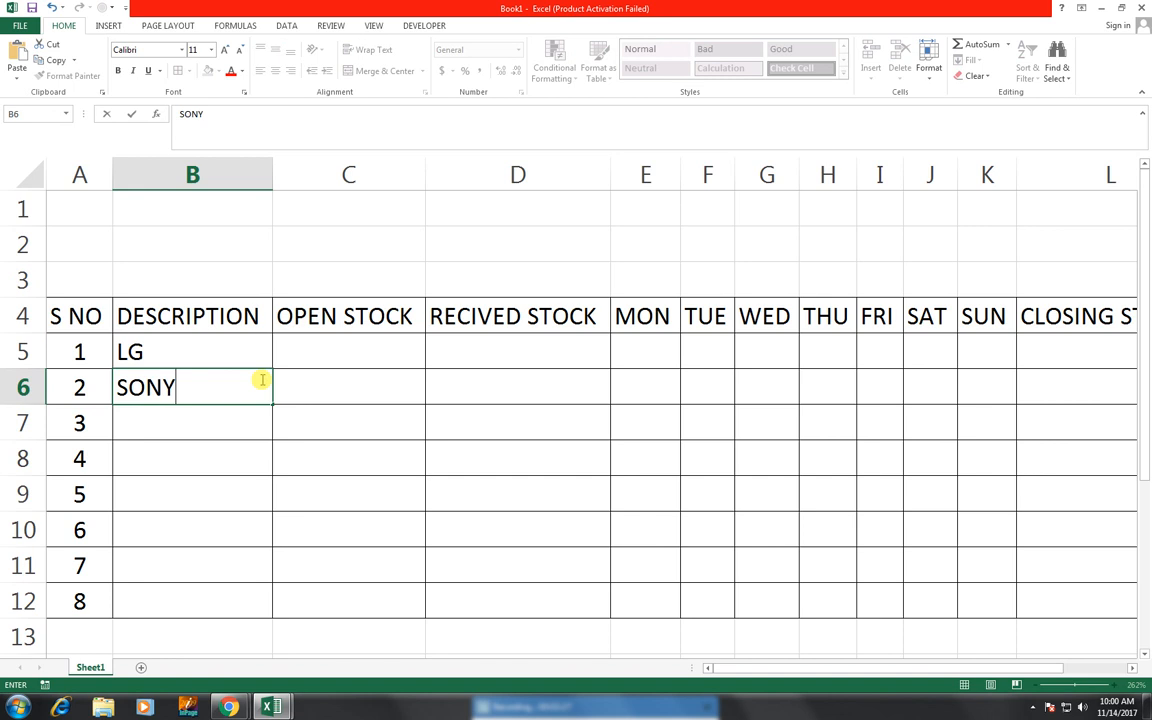
pyautogui.press('Return')
pyautogui.write('MO')
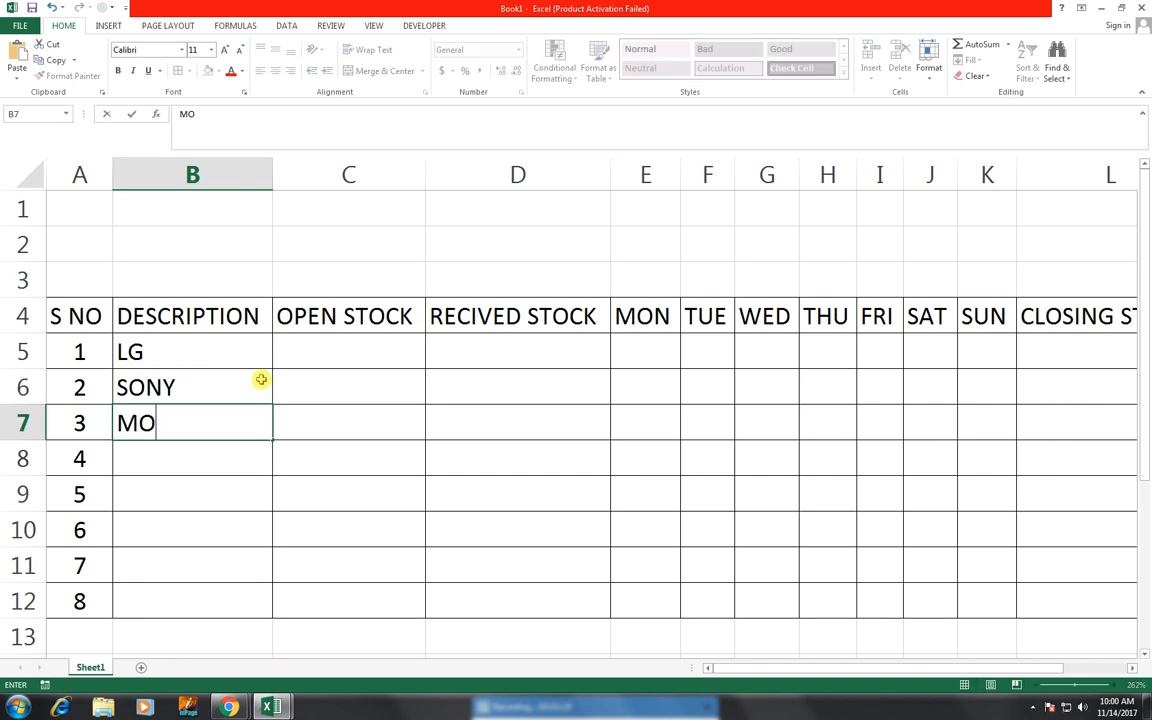
pyautogui.write('BILE')
pyautogui.press('Return')
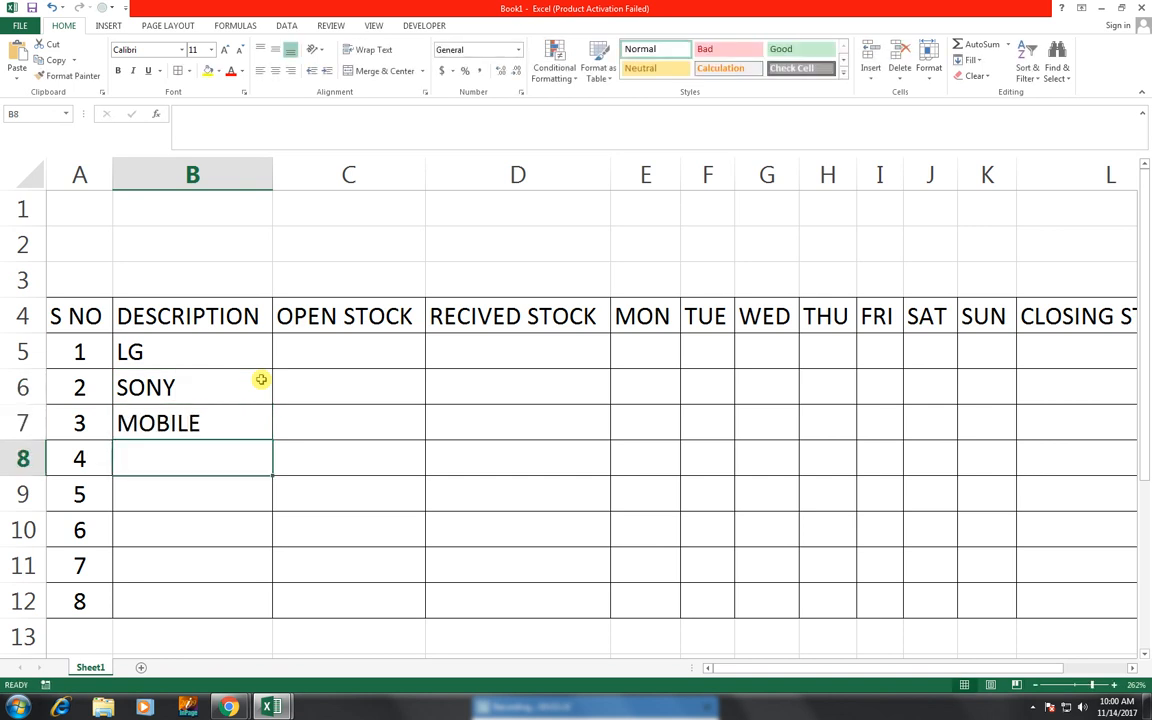
pyautogui.write('LCE')
pyautogui.press('BackSpace')
pyautogui.write('D')
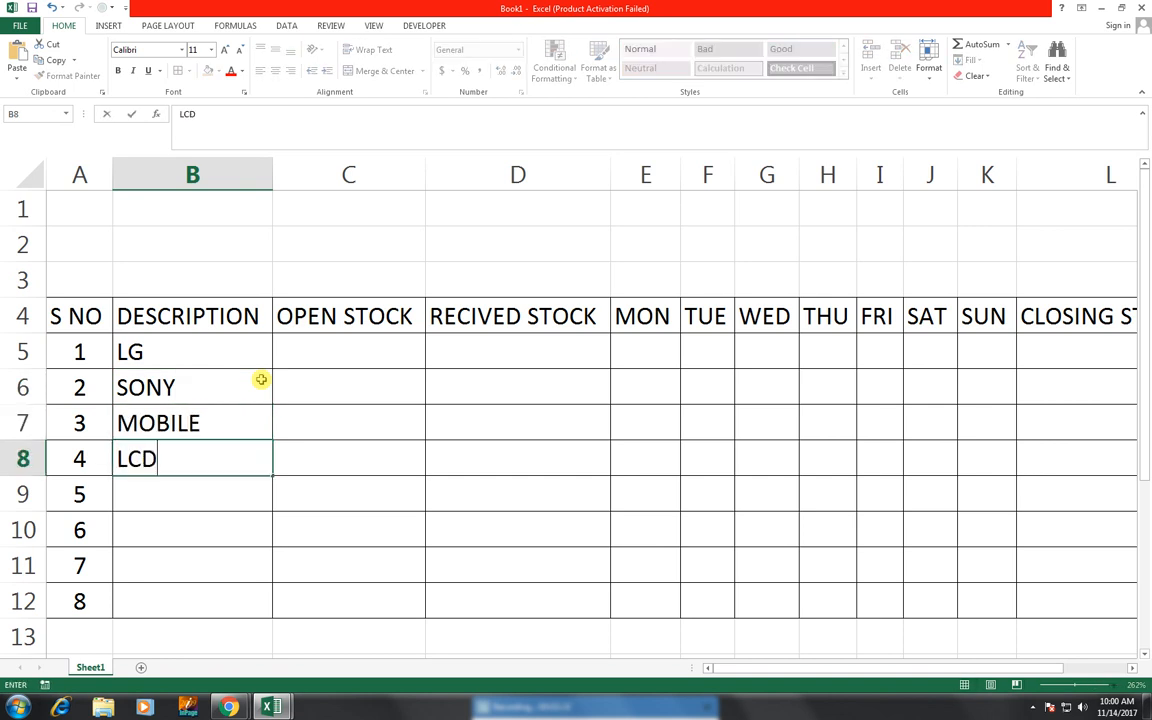
pyautogui.hotkey('ctrl', 'Return')
# - Enter the descriptions LED, MONITER, QMOBILE and ERICSION in B9:B12
pyautogui.press('Return')
pyautogui.write('LED')
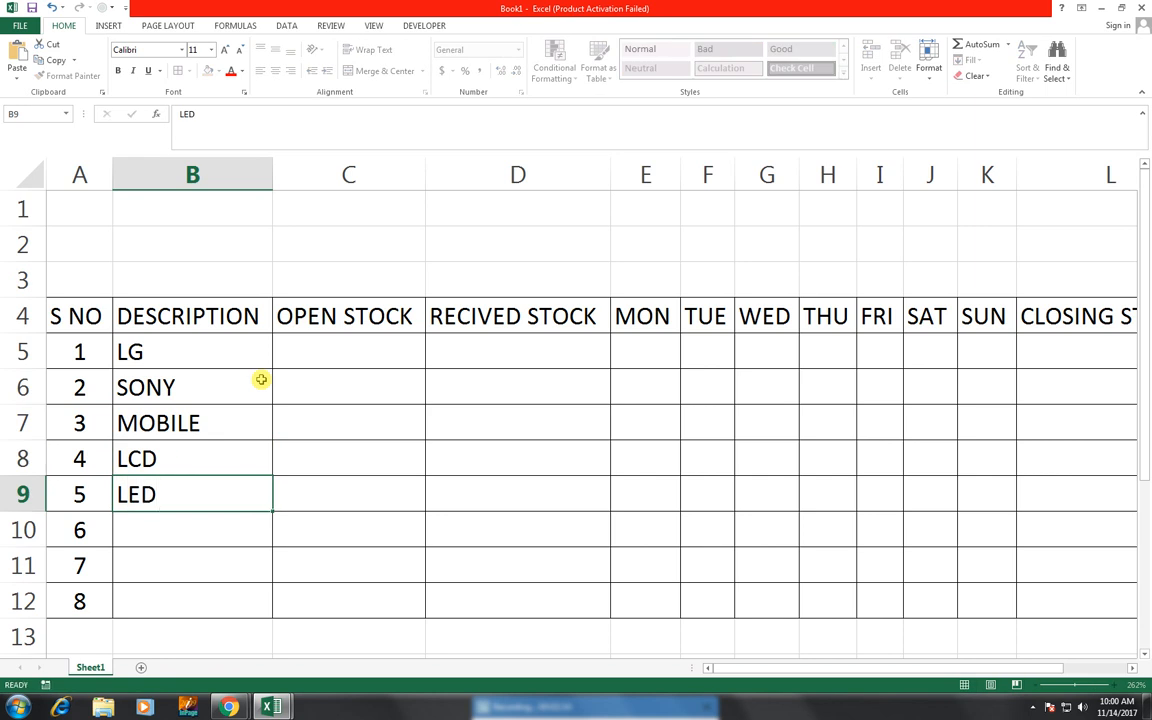
pyautogui.press('Return')
pyautogui.write('MONITER')
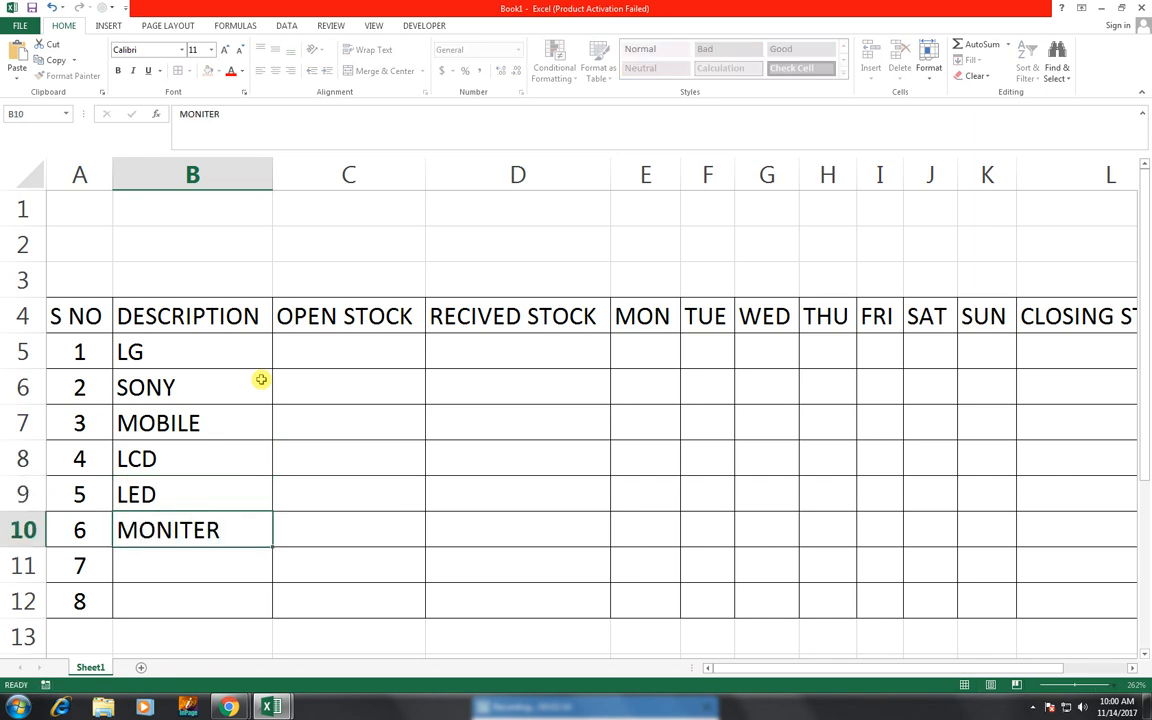
pyautogui.press('Return')
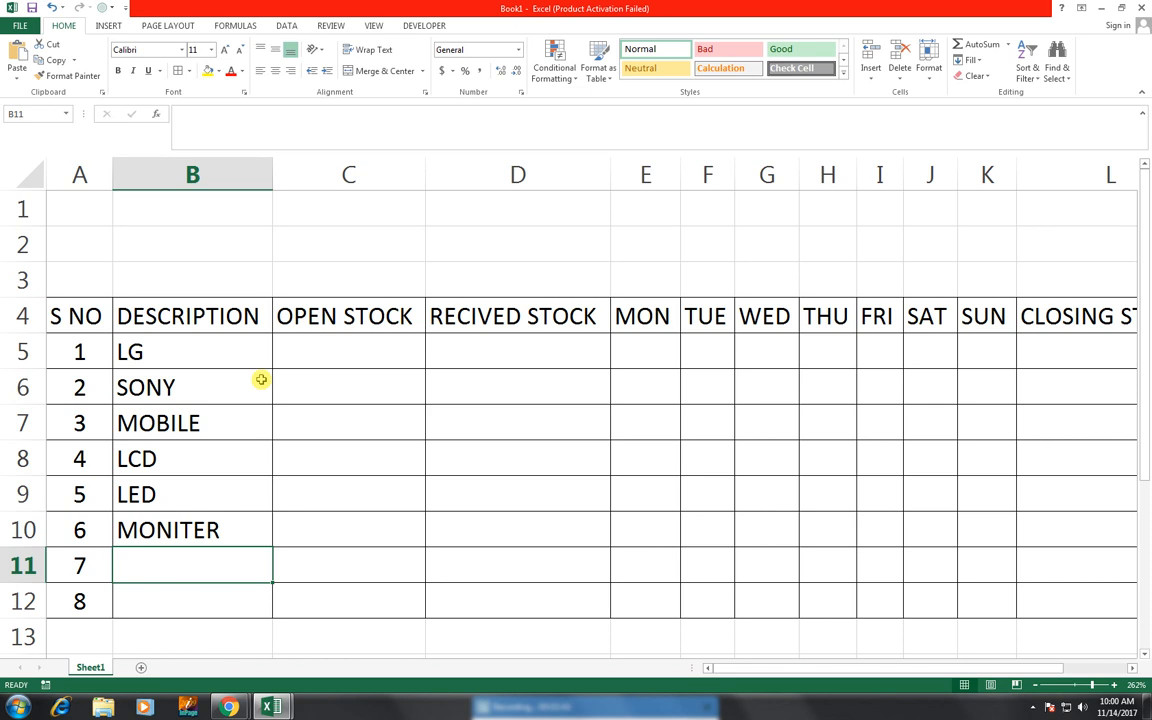
pyautogui.write('Q')
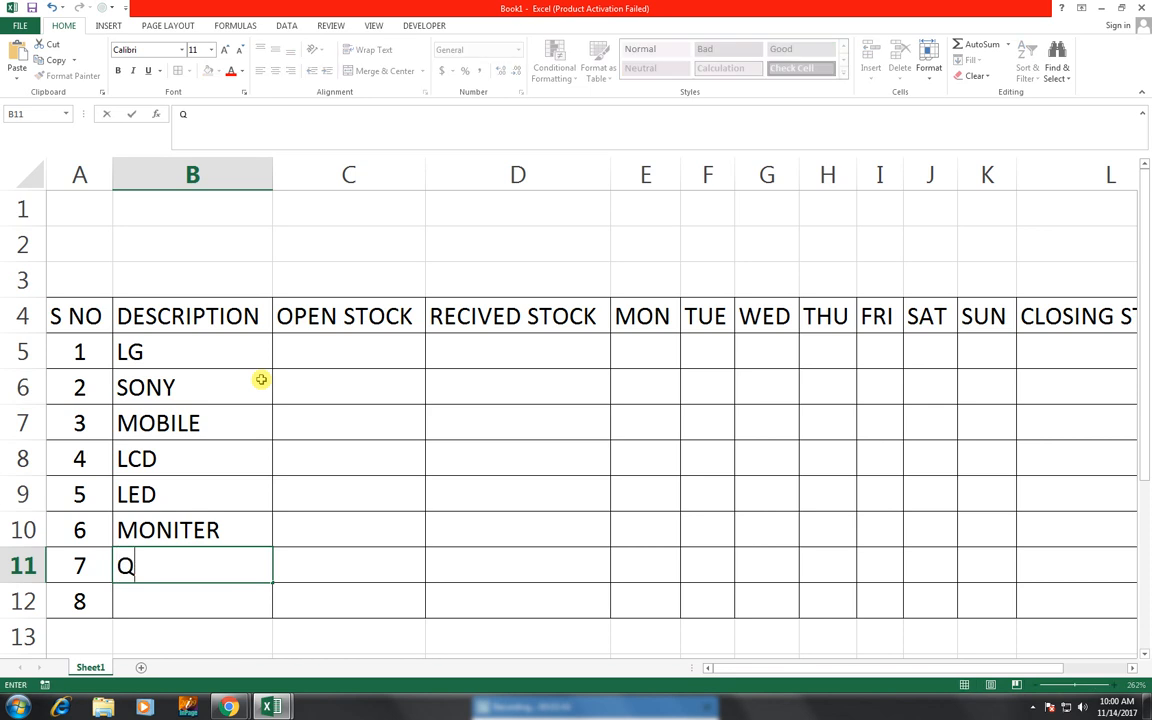
pyautogui.write('MOBILE')
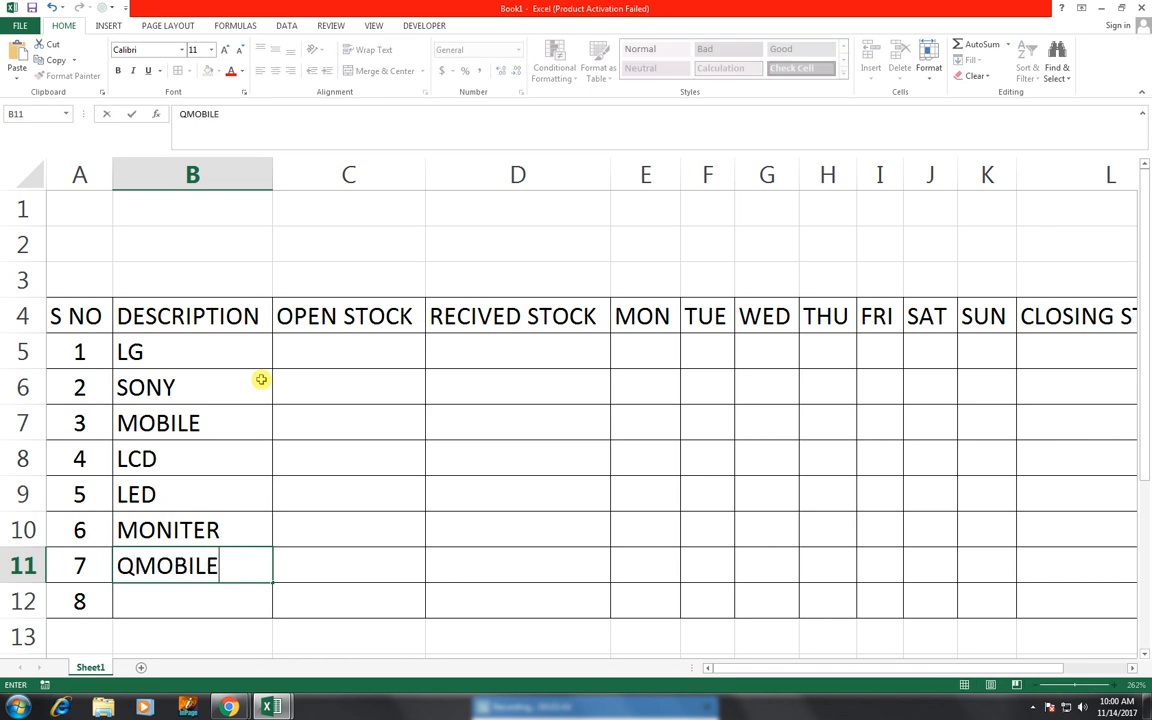
pyautogui.press('Return')
pyautogui.write('E')
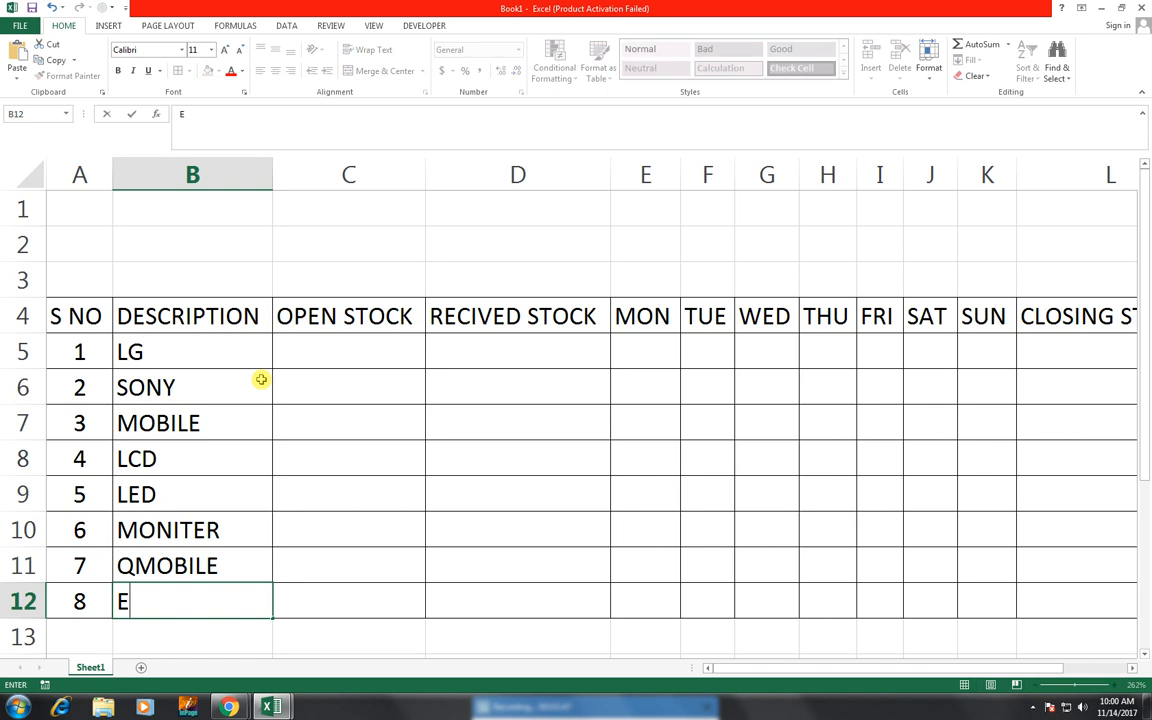
pyautogui.write('RICSION')
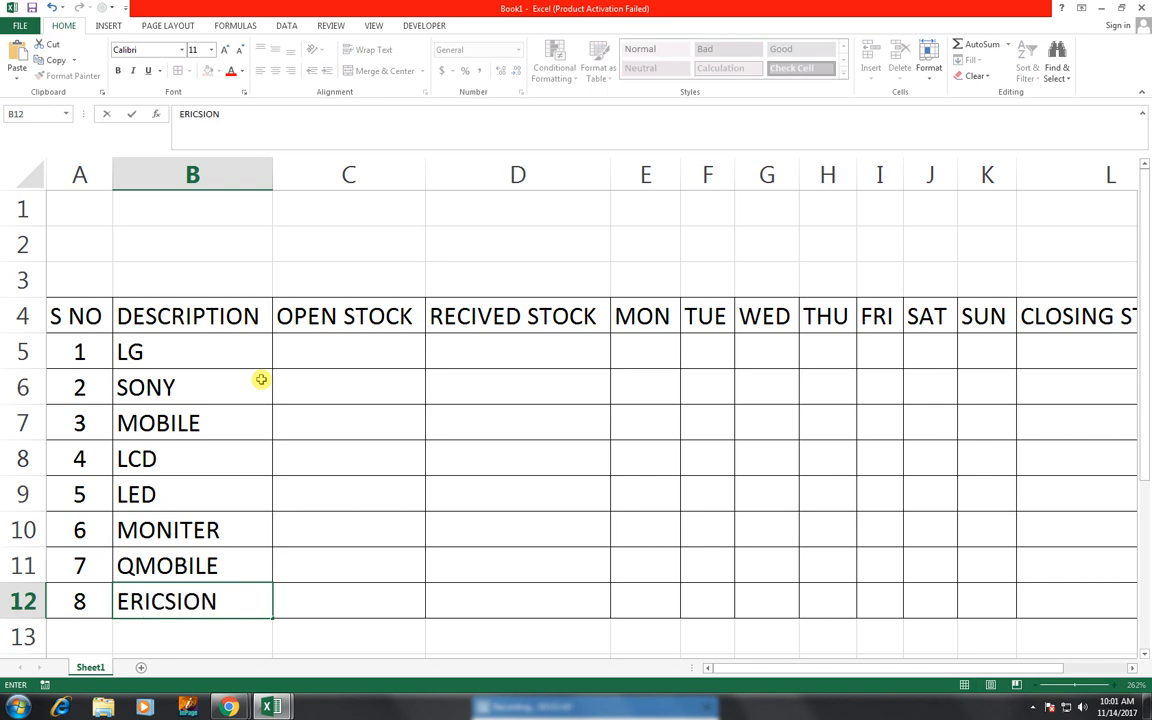
# - Fill the OPEN STOCK column C5:C12 with 5, 10, 15, 20, 15, 25, 30 and 35
pyautogui.click(302, 355)
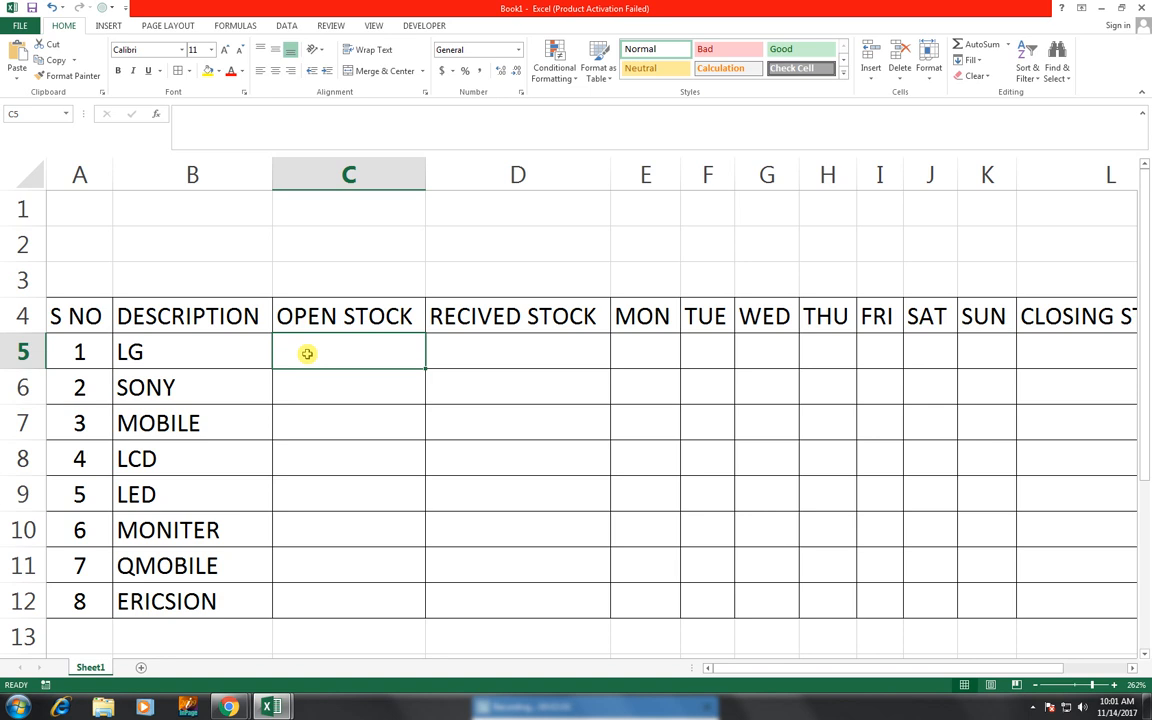
pyautogui.write('5')
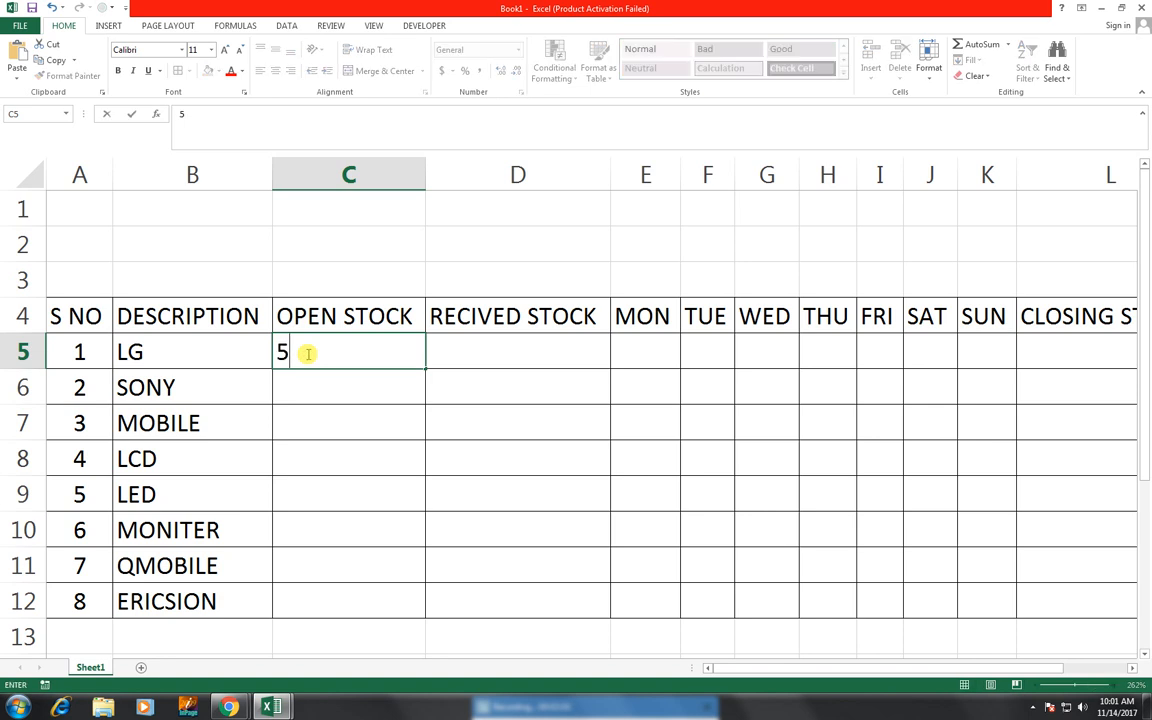
pyautogui.hotkey('ctrl', 'Return')
pyautogui.press('Down')
pyautogui.write('10')
pyautogui.press('Return')
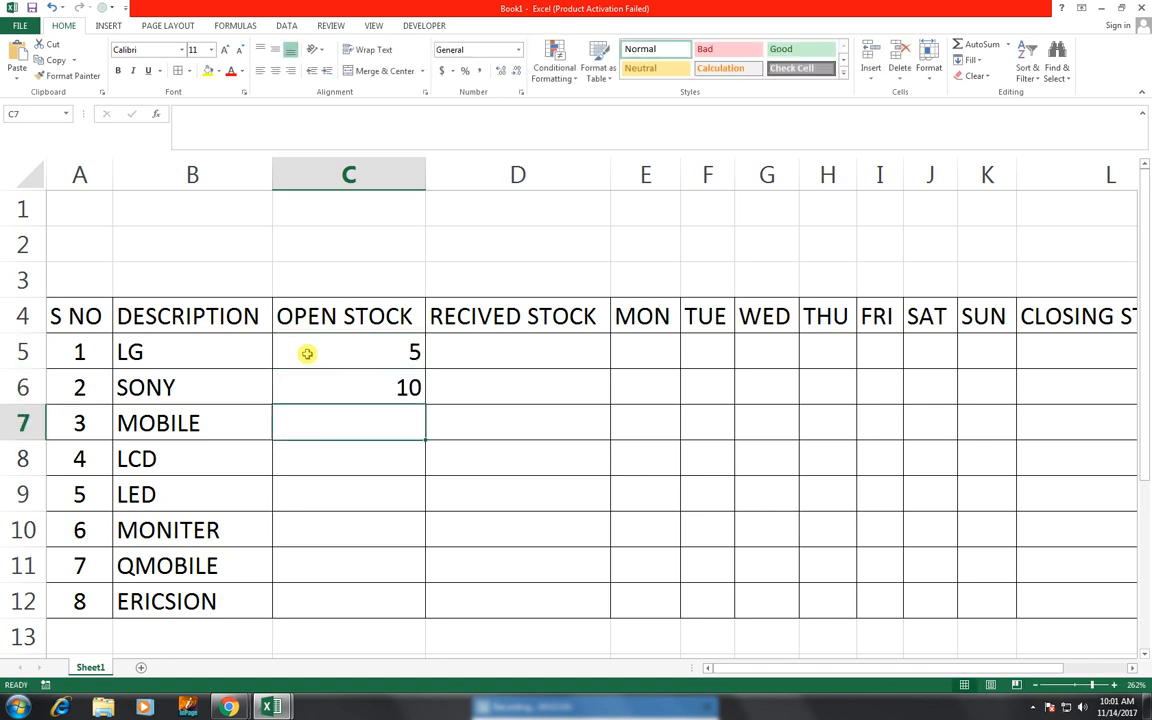
pyautogui.write('15')
pyautogui.hotkey('ctrl', 'Return')
pyautogui.press('Down')
pyautogui.write('20')
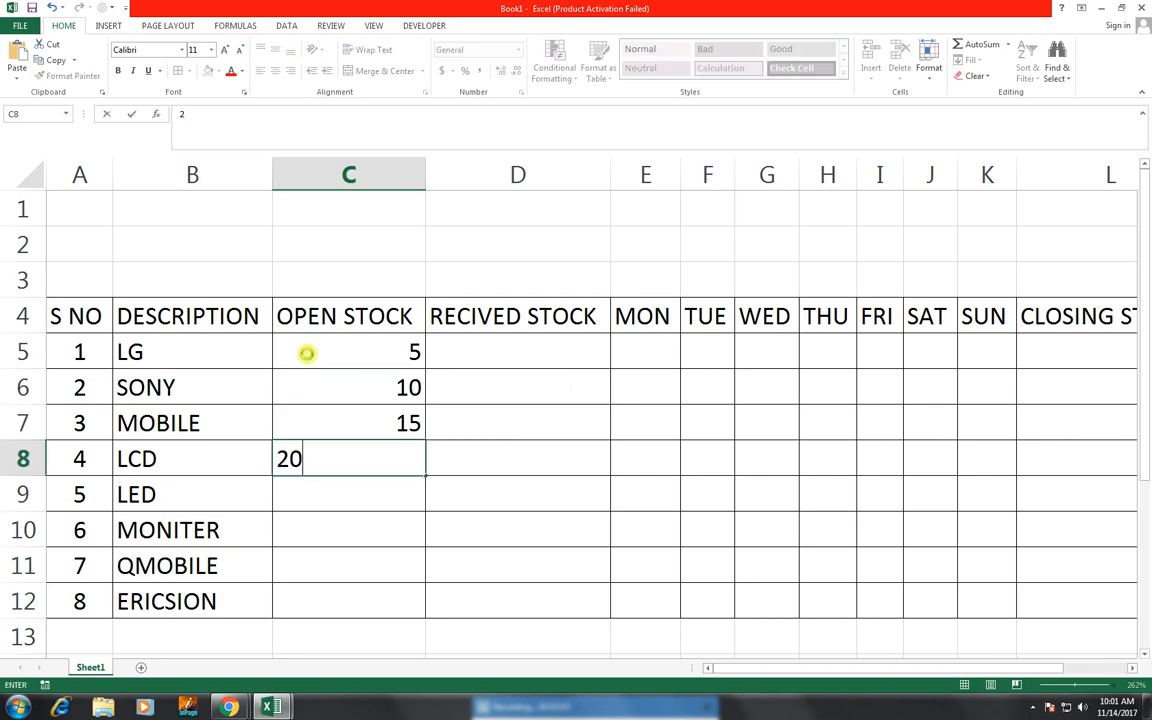
pyautogui.press('Return')
pyautogui.write('15')
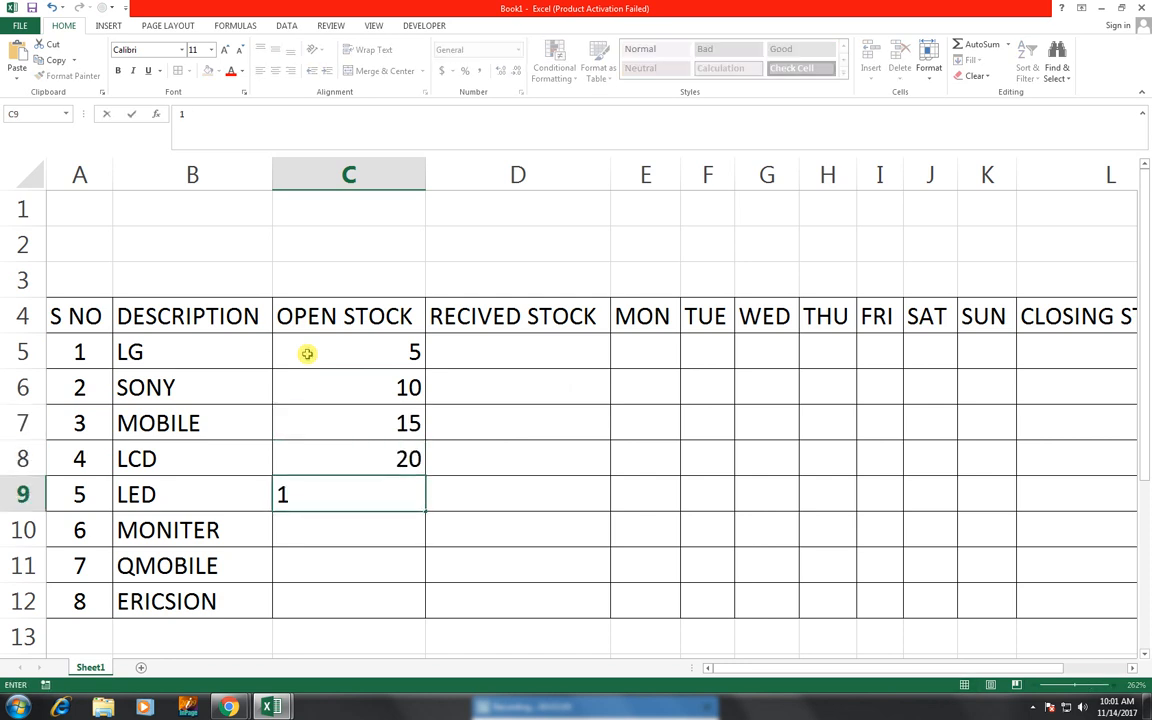
pyautogui.press('Return')
pyautogui.write('25')
pyautogui.press('Return')
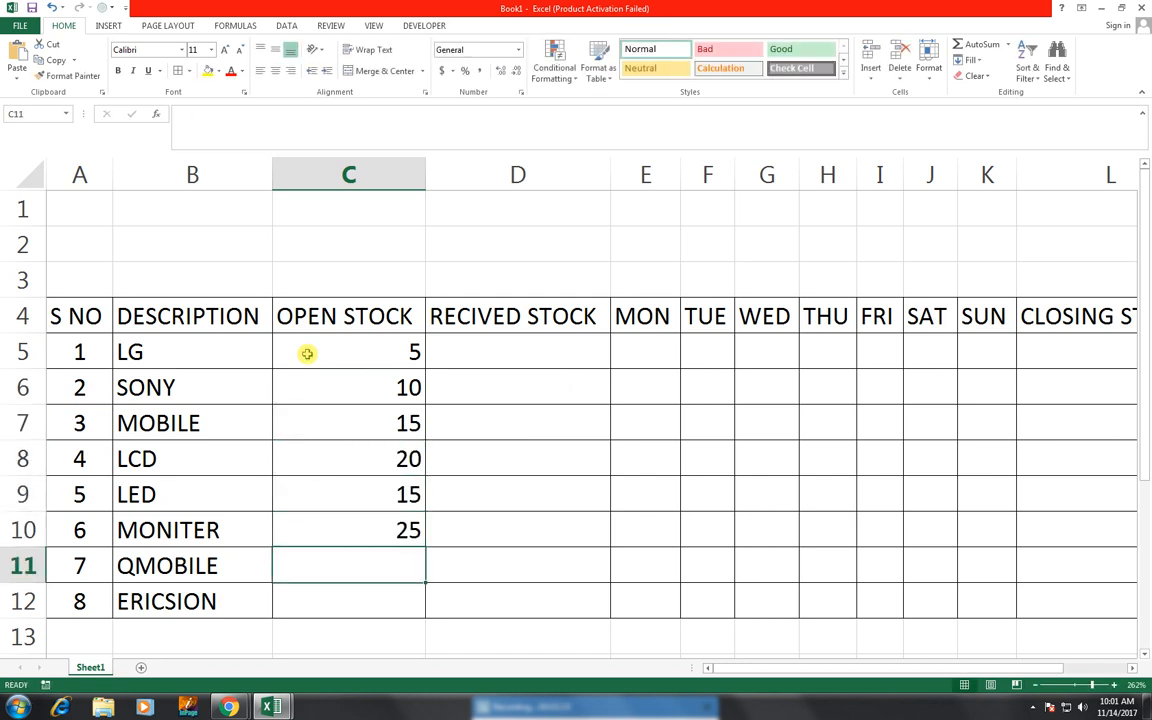
pyautogui.write('30')
pyautogui.press('Return')
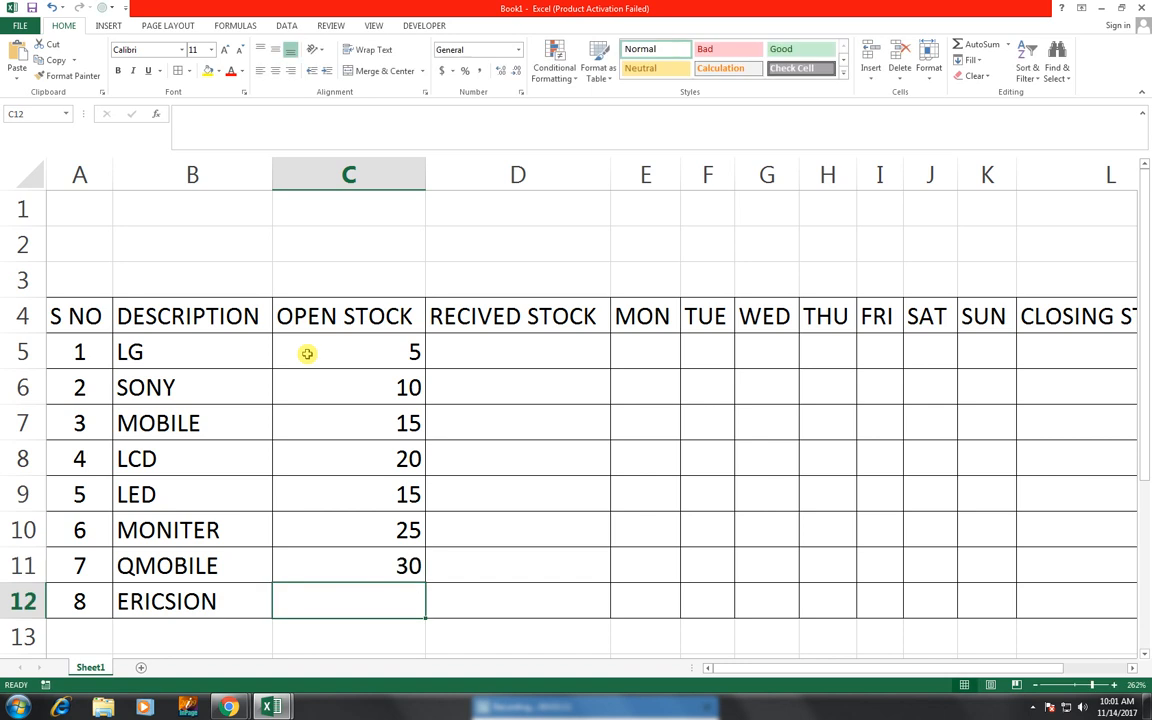
pyautogui.write('35')
# - Enter RECIVED STOCK values 20, 15, 10 and 5 in D5:D8
pyautogui.press('Right')
pyautogui.press('Up')
pyautogui.press('Up')
pyautogui.press('Up')
pyautogui.press('Up')
pyautogui.press('Up')
pyautogui.press('Up')
pyautogui.press('Up')
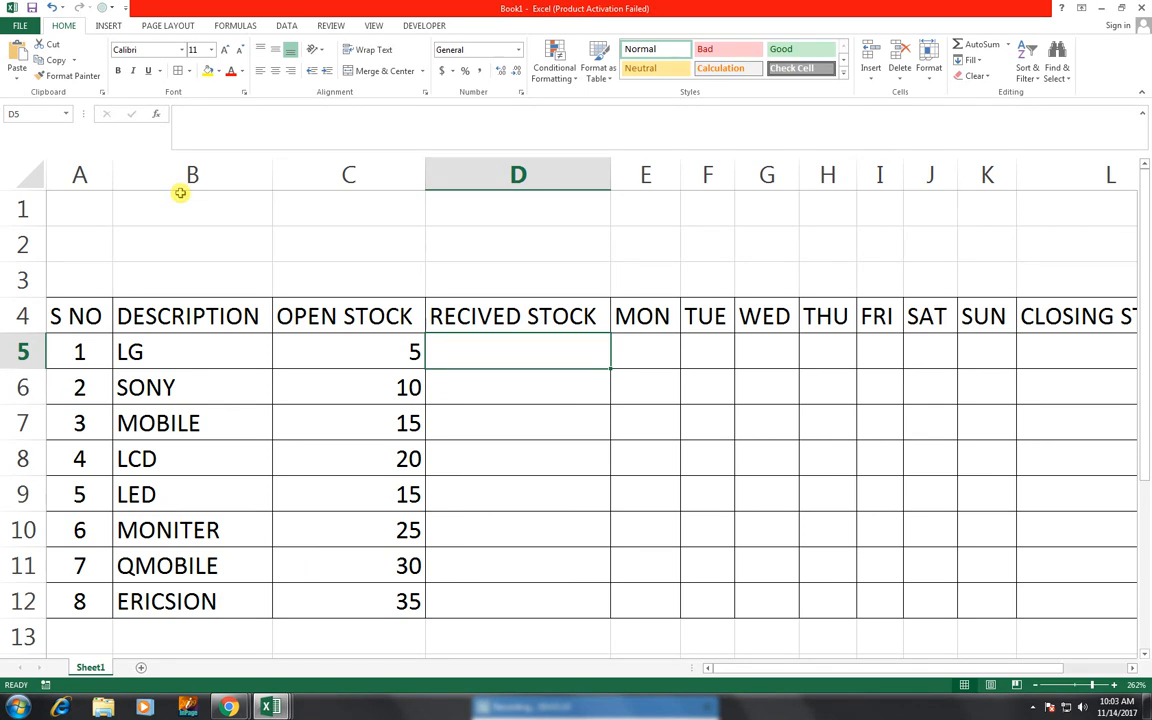
pyautogui.write('20')
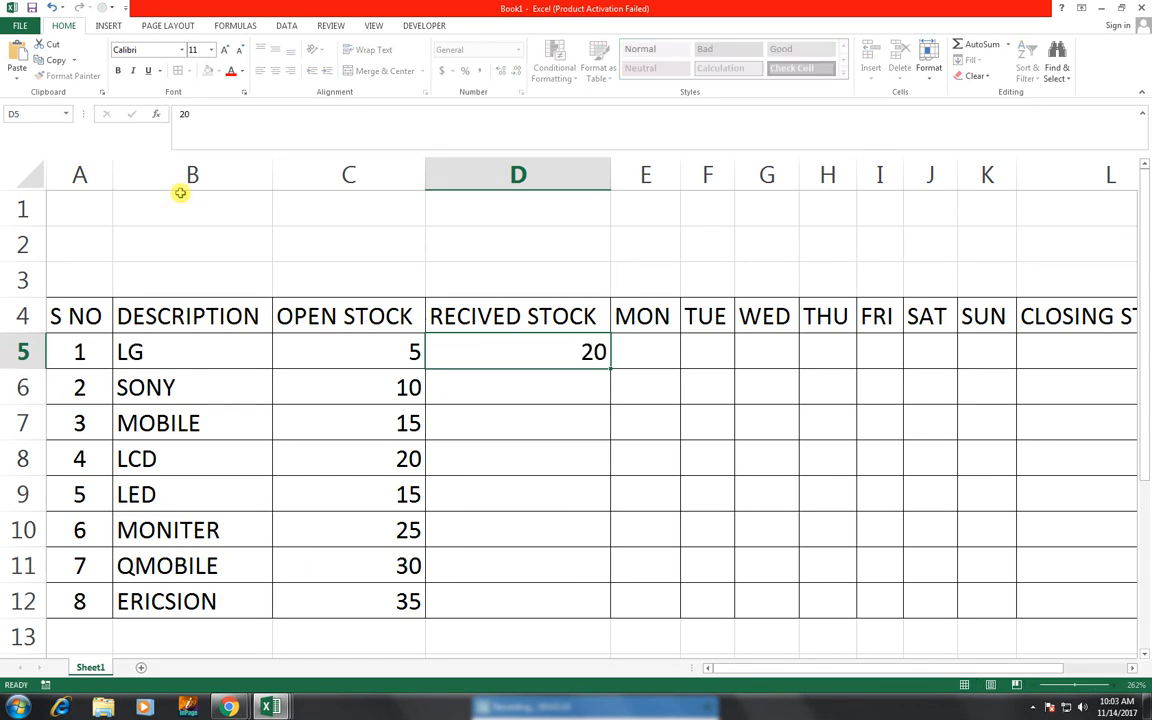
pyautogui.press('Return')
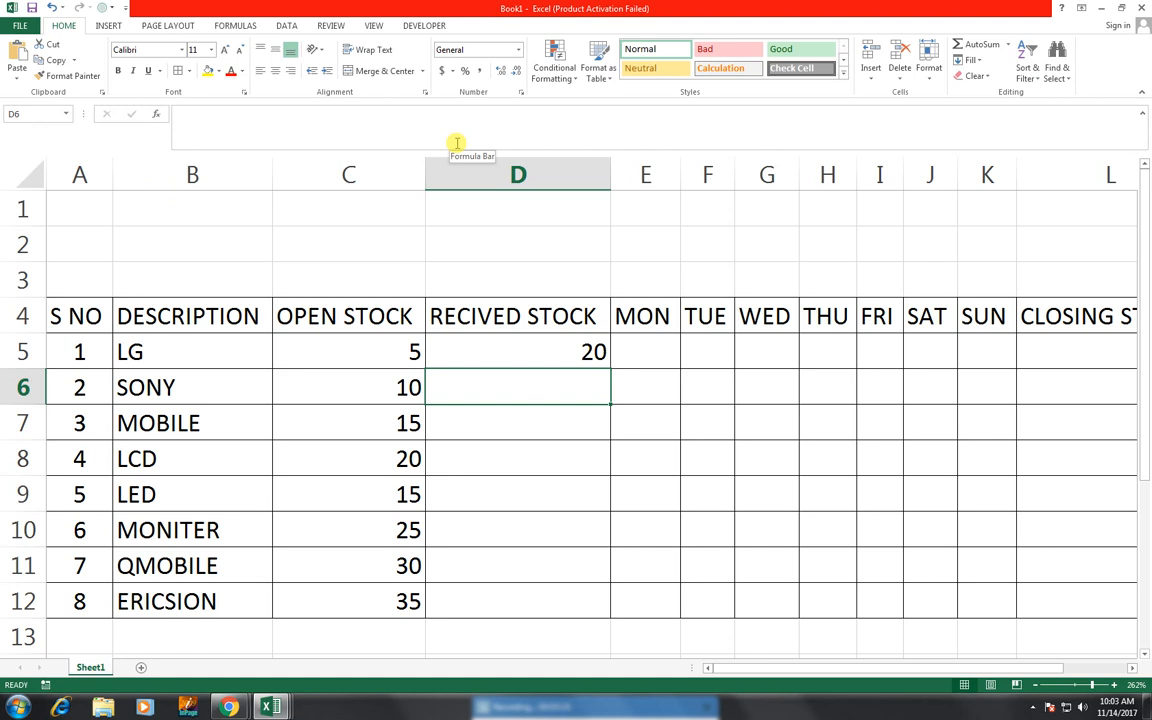
pyautogui.write('15')
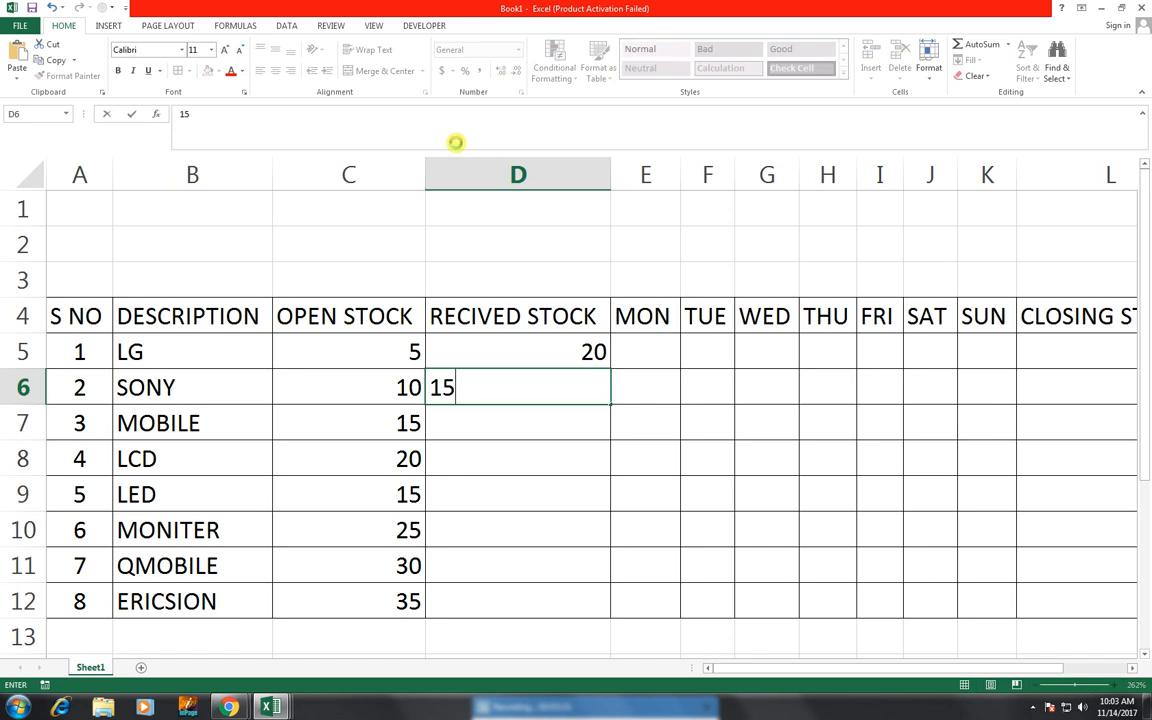
pyautogui.press('Return')
pyautogui.write('10')
pyautogui.press('Return')
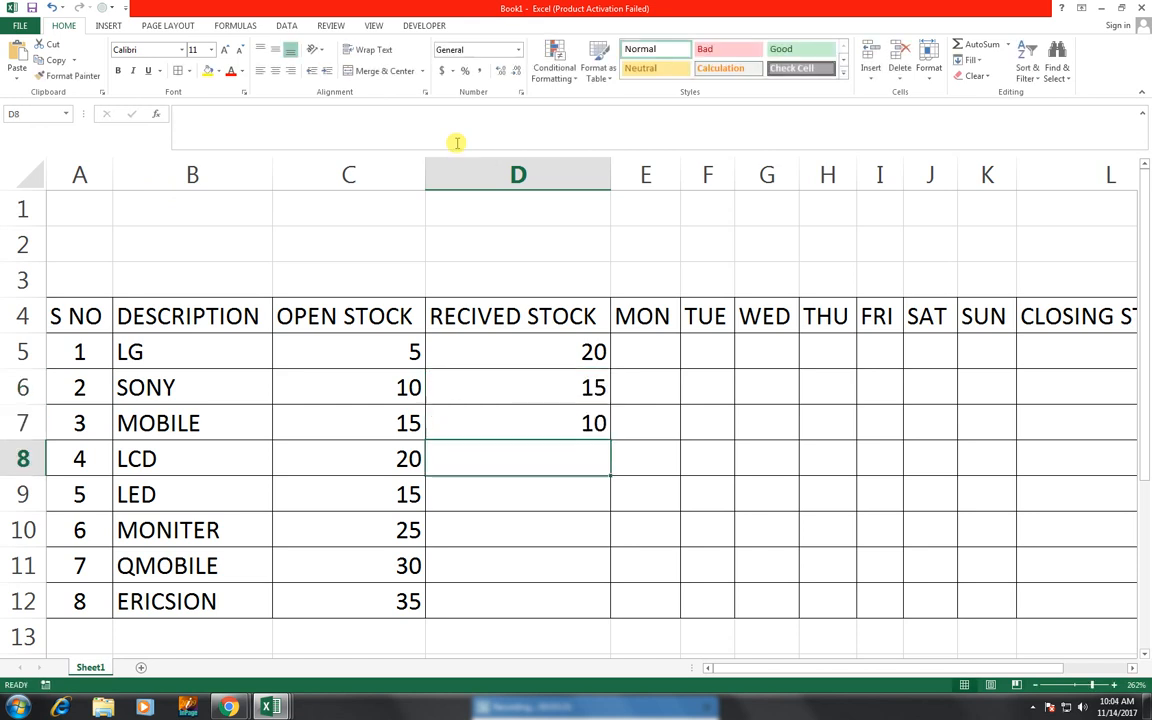
pyautogui.write('5')
pyautogui.press('Return')
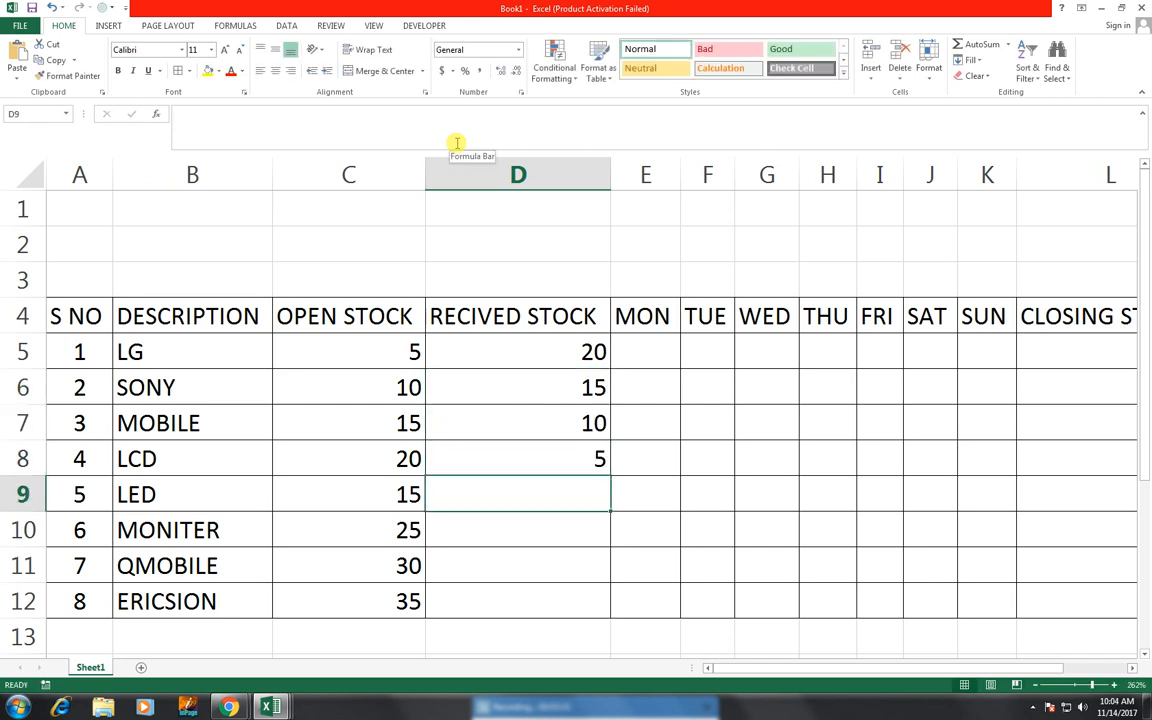
# - Enter RECIVED STOCK values 30, 40, 50 and 35 in D9:D12
pyautogui.write('30')
pyautogui.press('Return')
pyautogui.write('4')
pyautogui.press('Return')
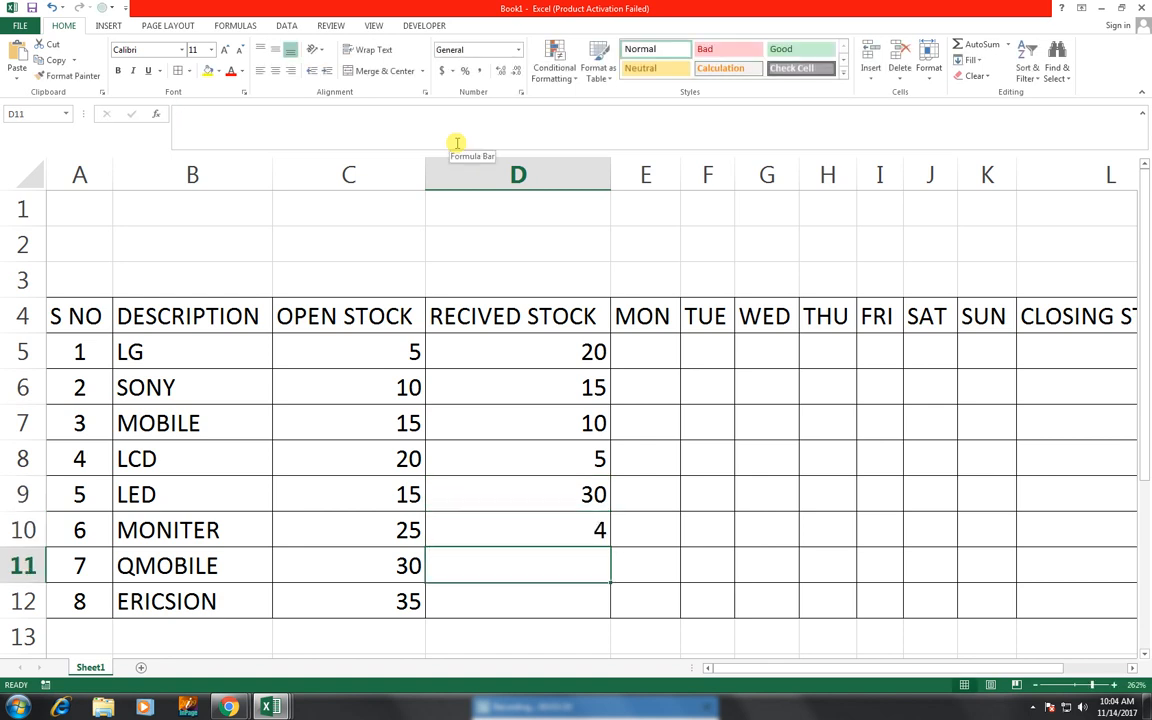
pyautogui.press('Up')
pyautogui.click(456, 143)
pyautogui.write('0')
pyautogui.press('Return')
pyautogui.write('50')
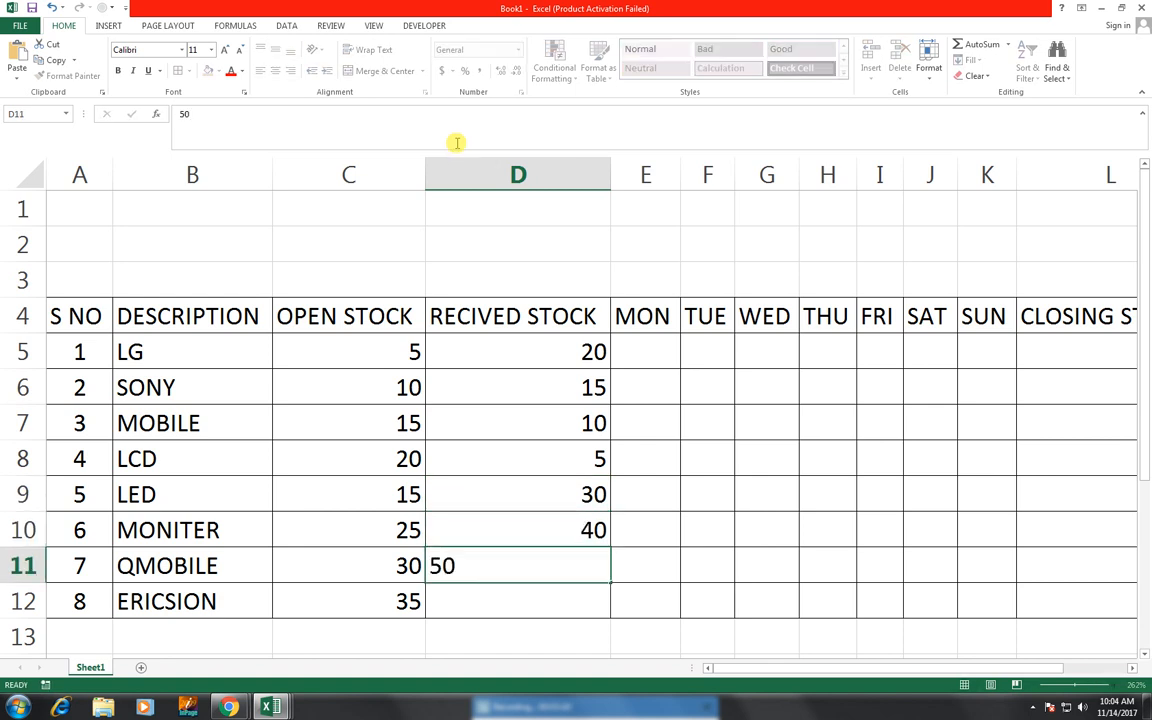
pyautogui.press('Return')
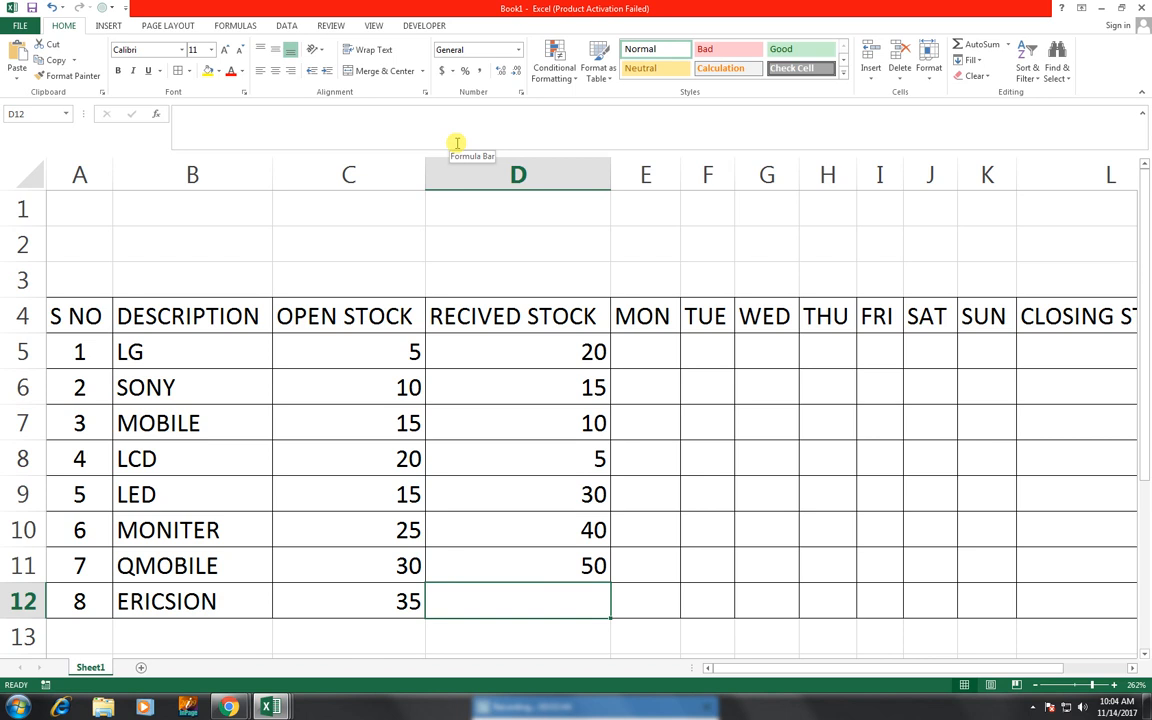
pyautogui.write('35')
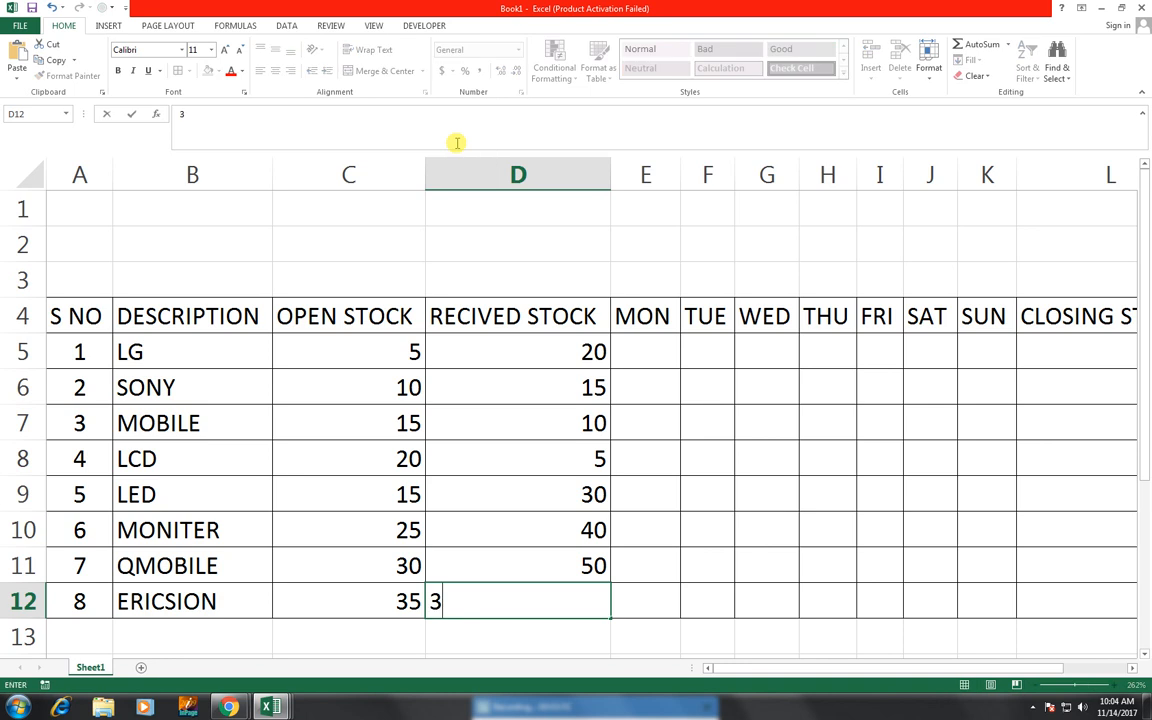
pyautogui.press('Return')
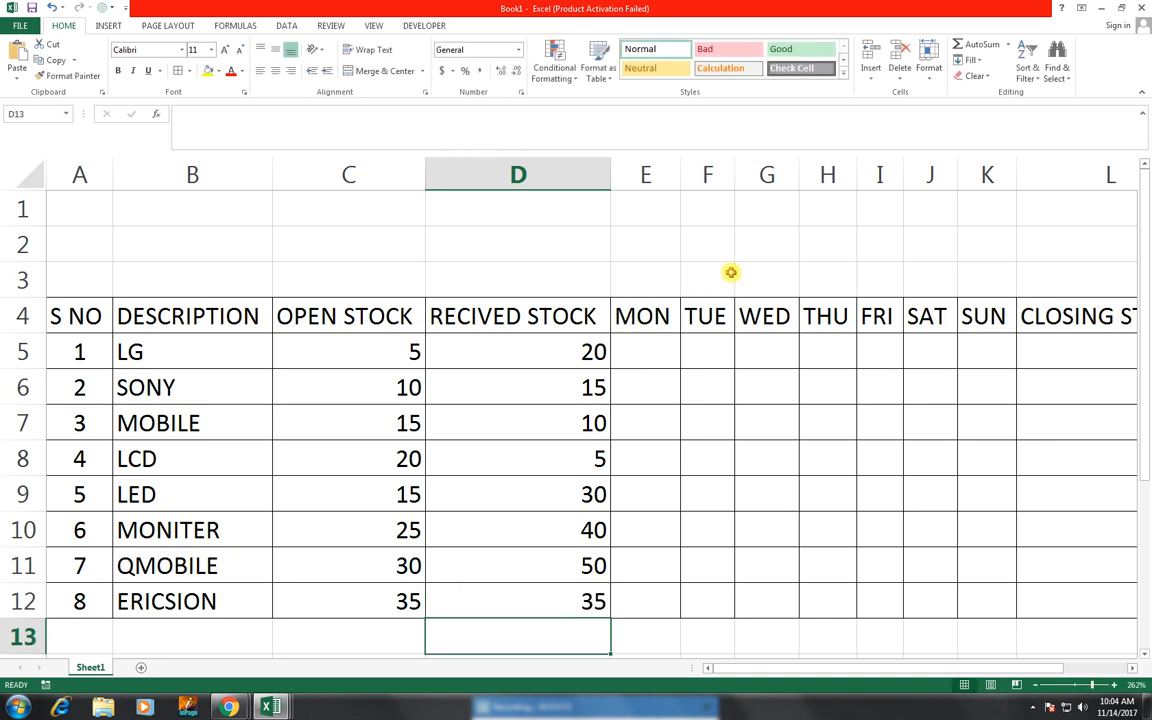
# - Merge and center E3:K3 above the day columns and enter the title WEEKLY ISSEING RECORD
pyautogui.moveTo(645, 280); pyautogui.dragTo(985, 289)
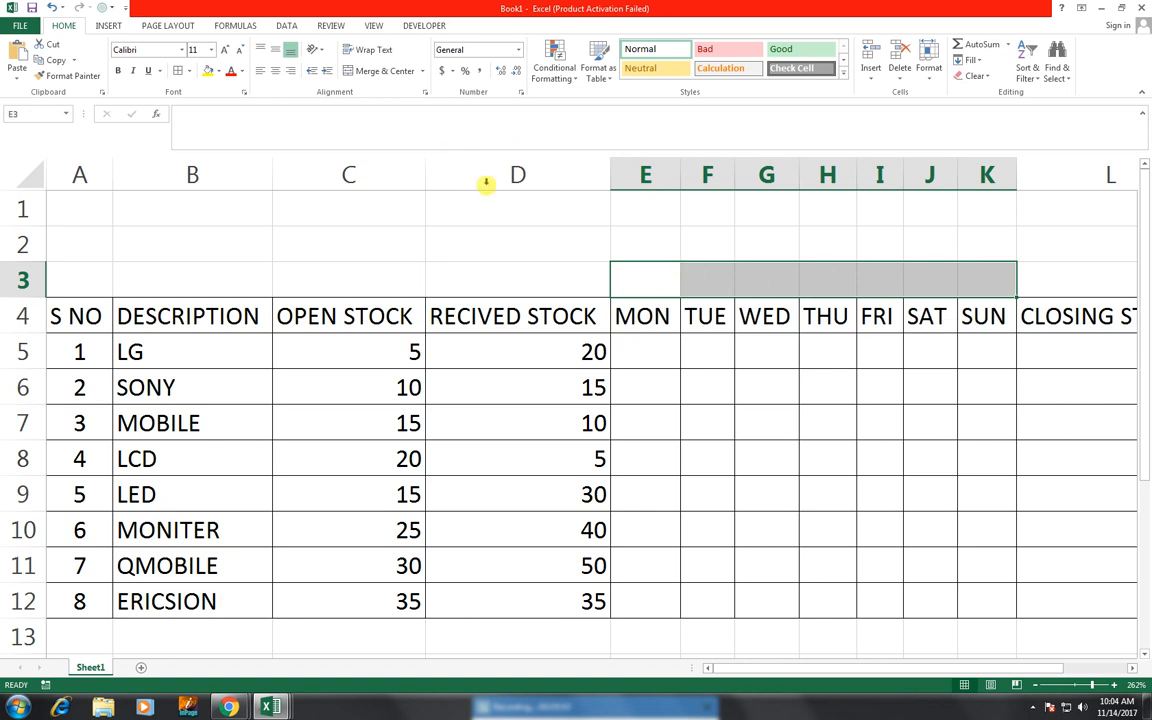
pyautogui.click(372, 72)
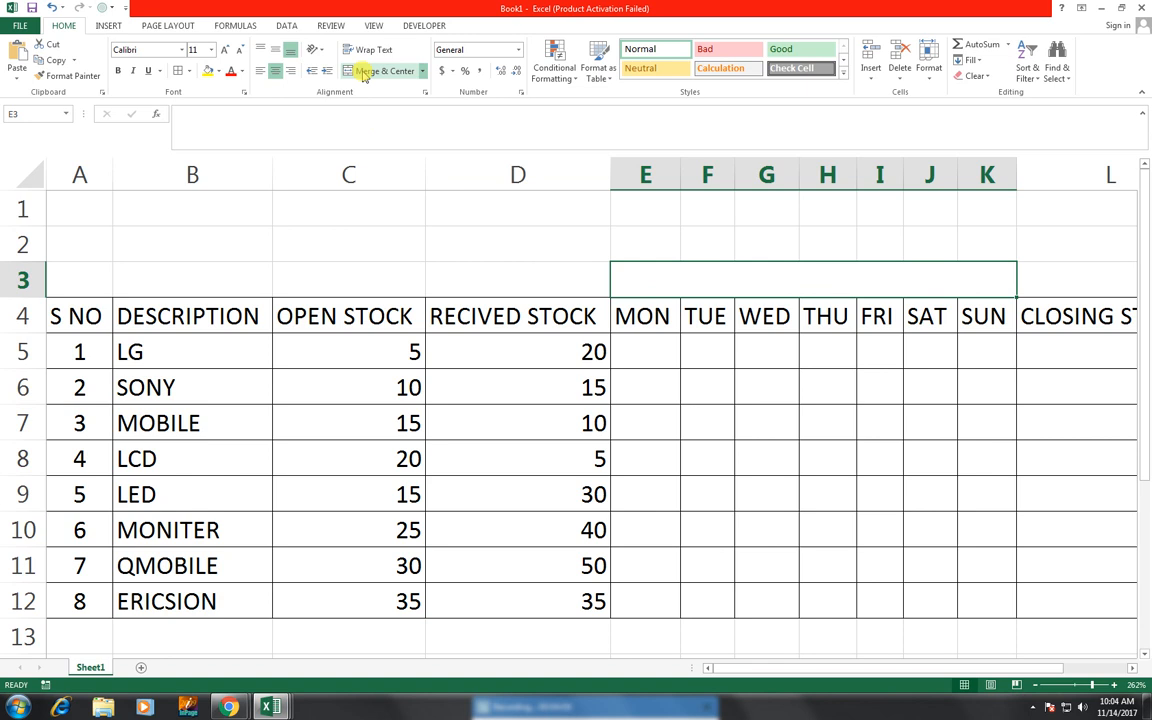
pyautogui.write('WEEKL')
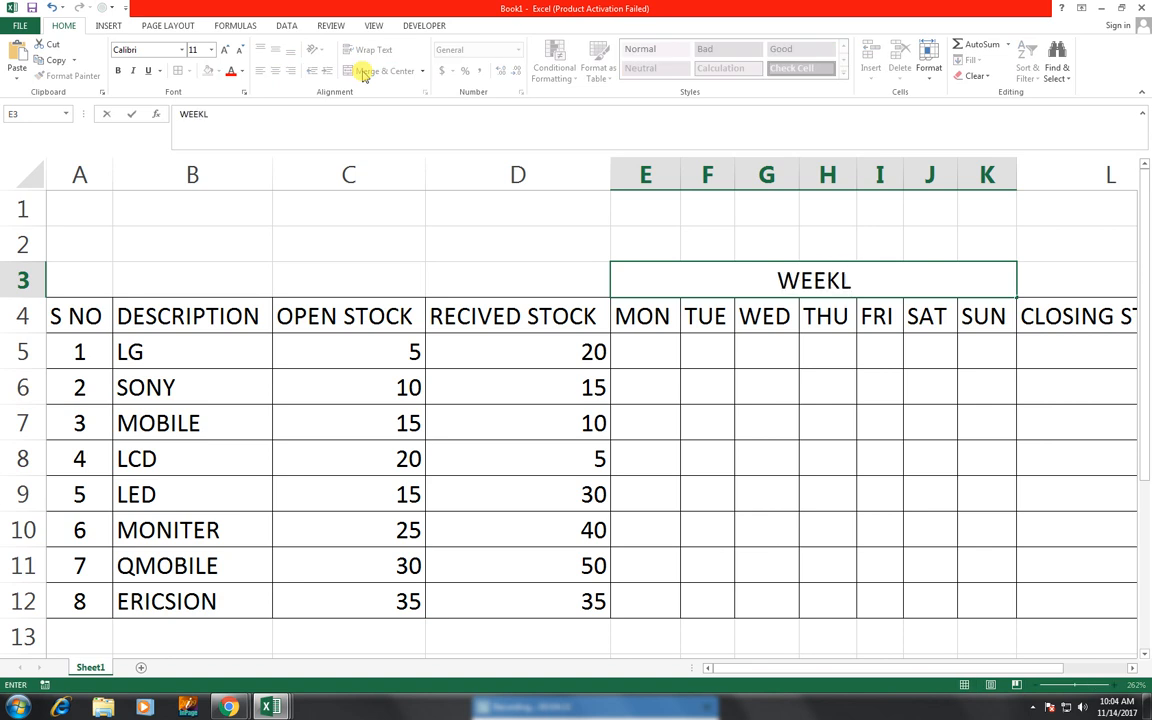
pyautogui.write('Y')
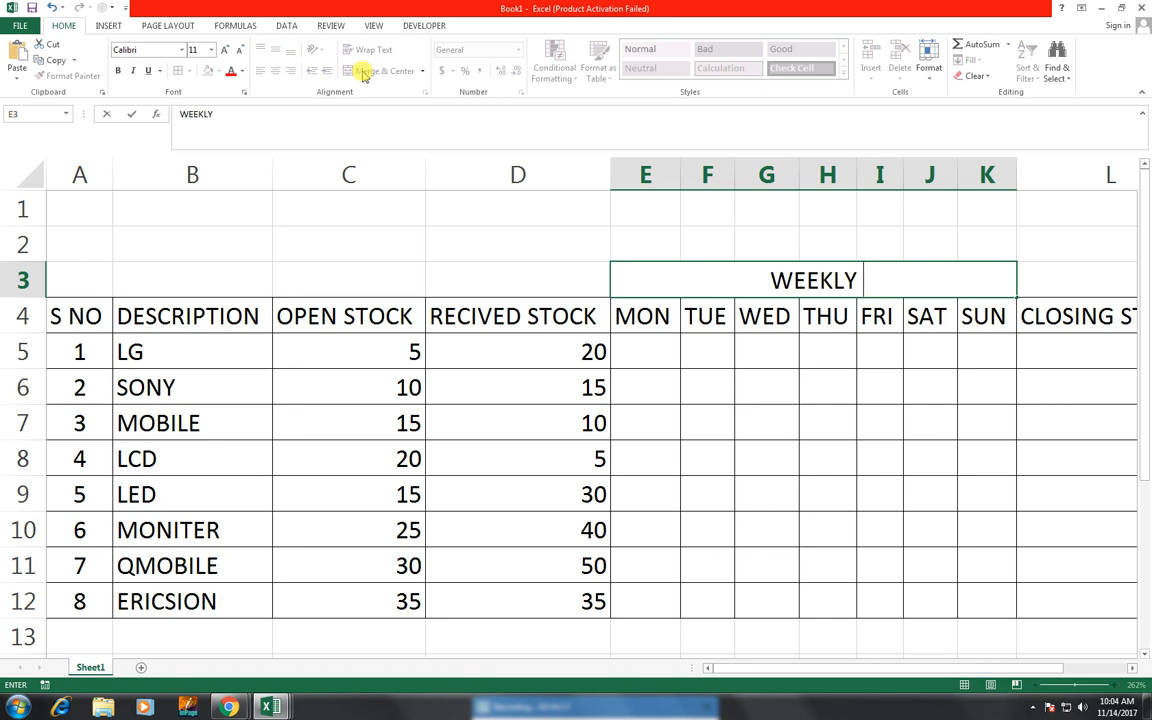
pyautogui.write(' ISS')
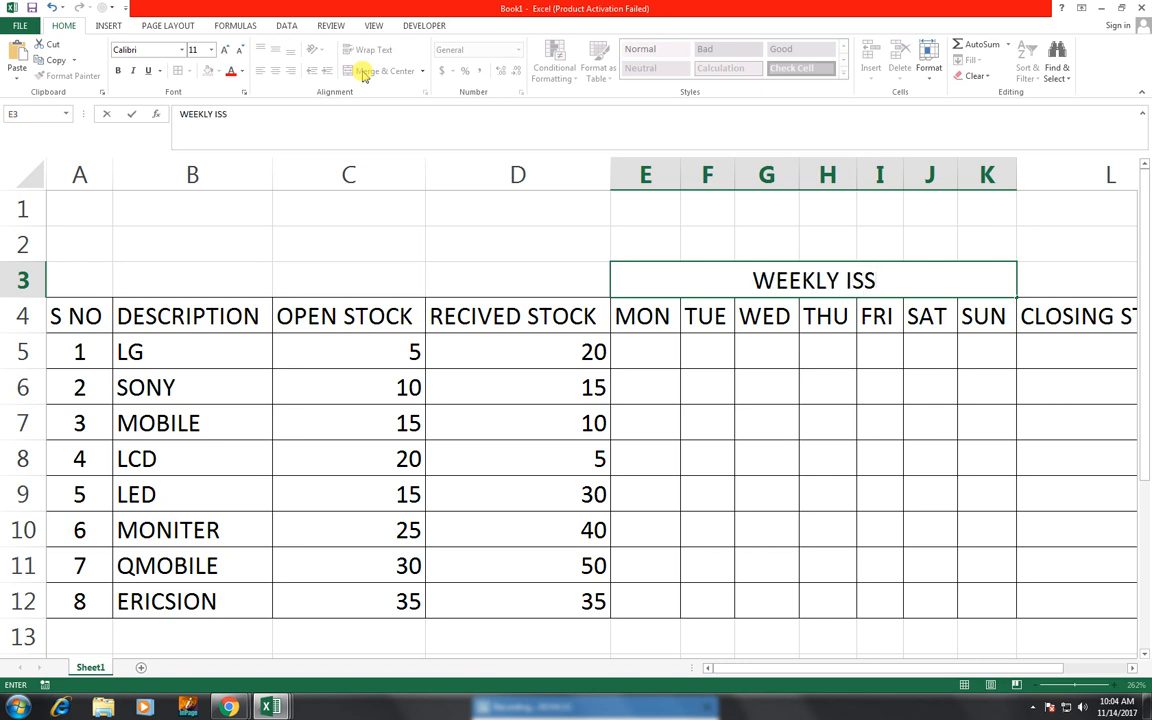
pyautogui.write('EING')
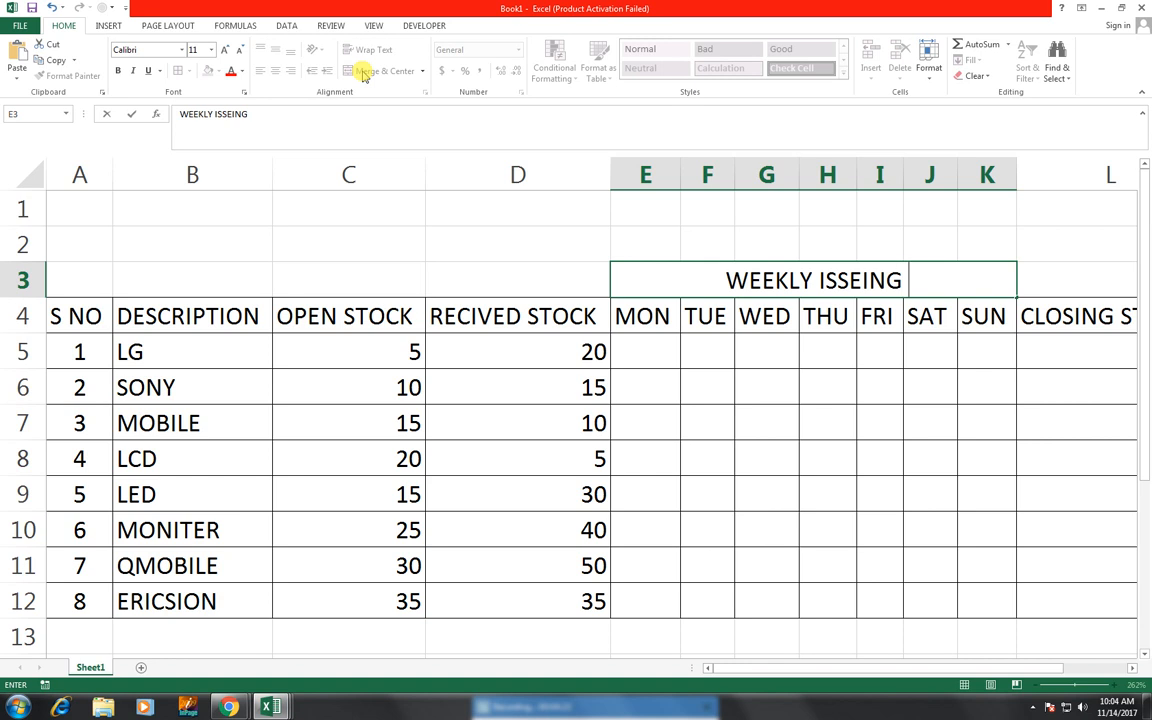
pyautogui.write(' RECORD')
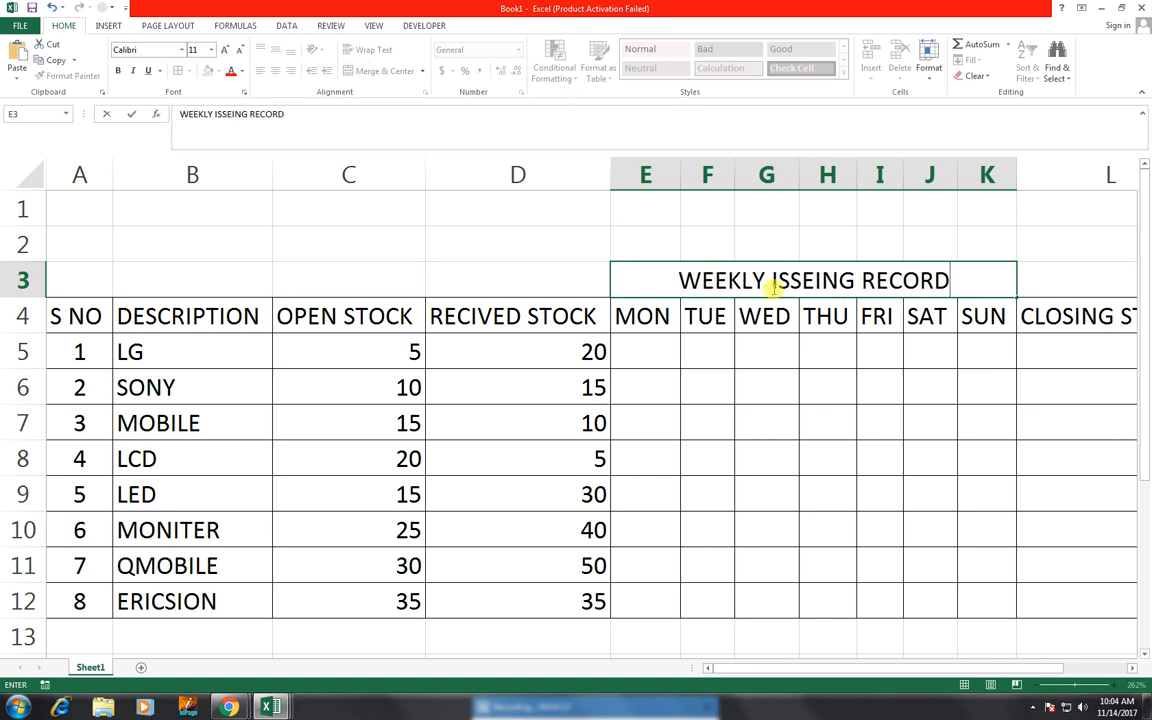
pyautogui.click(702, 352)
pyautogui.click(591, 282)
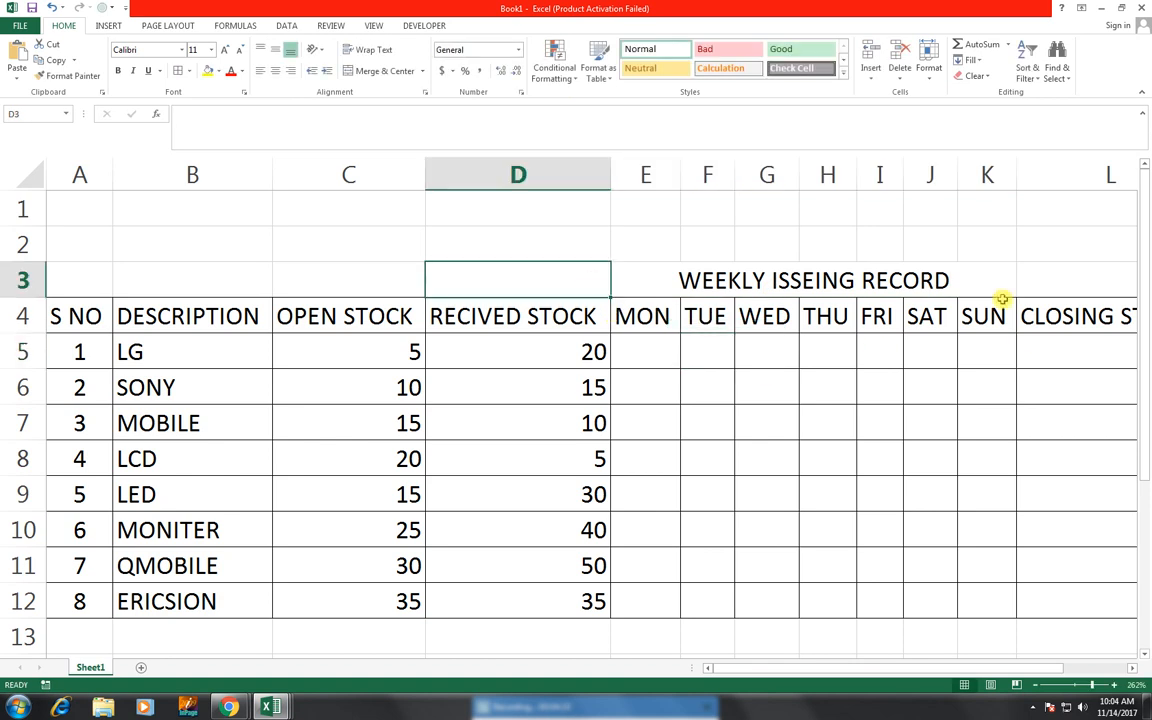
# - Enter daily issue values 5 in E5 under MON and 10 in F6 under TUE
pyautogui.click(655, 346)
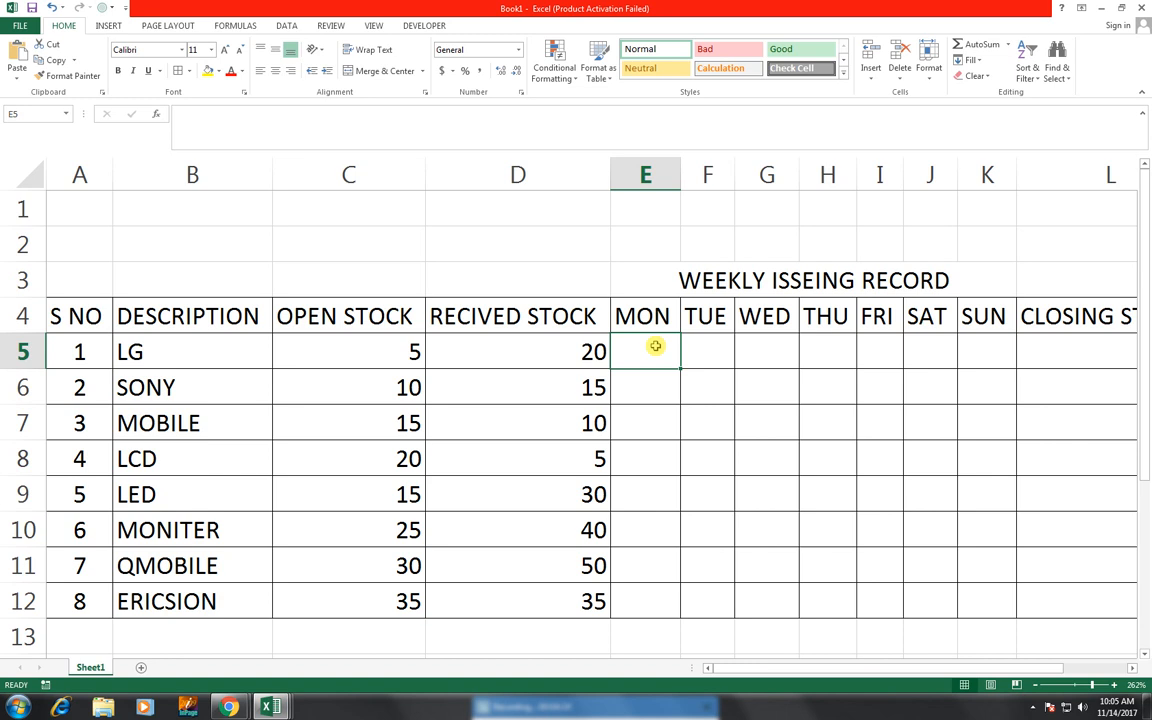
pyautogui.write('5')
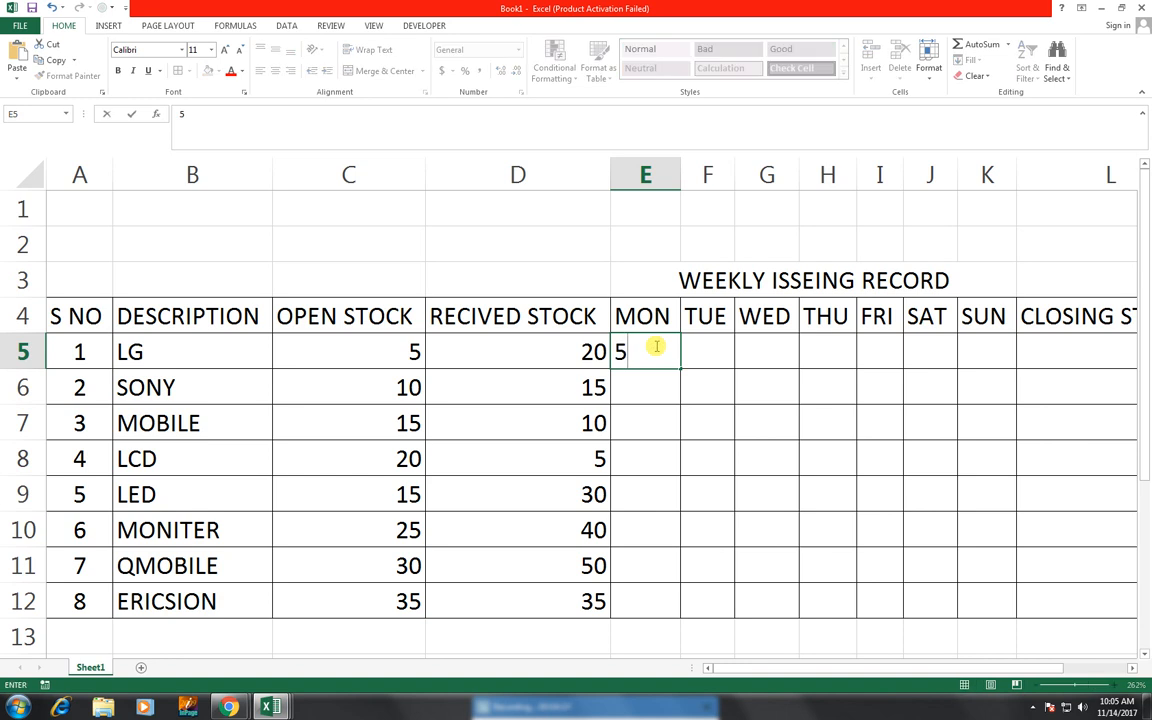
pyautogui.press('Tab')
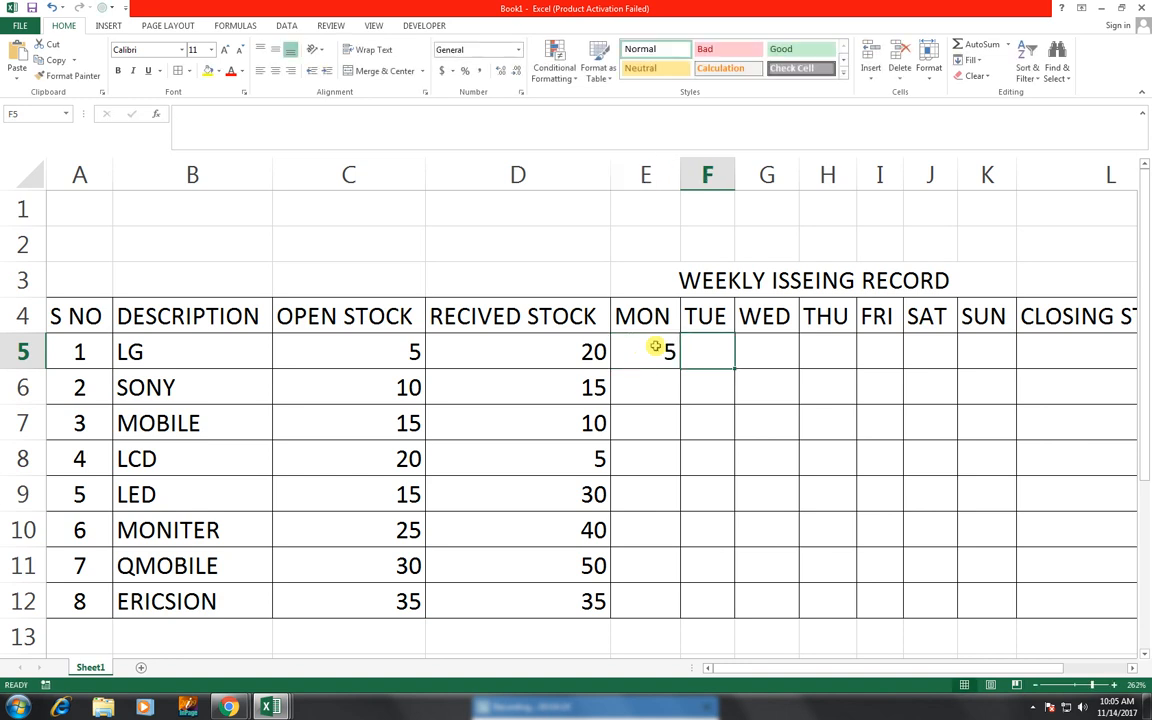
pyautogui.press('Down')
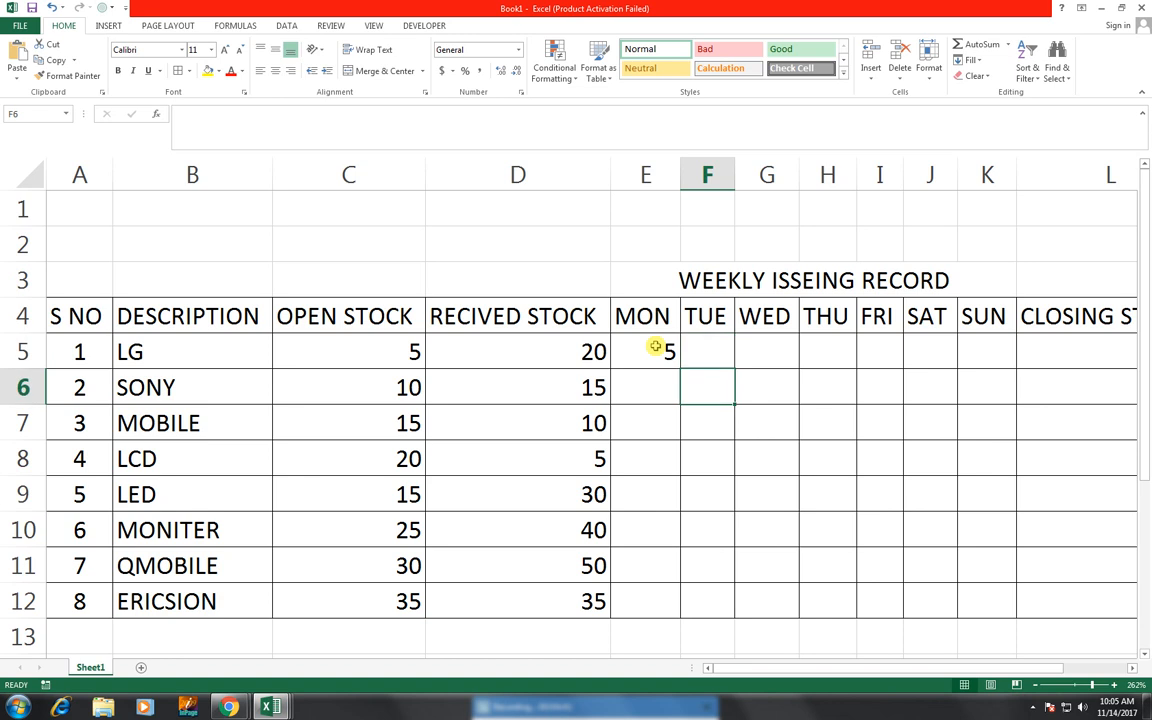
pyautogui.write('10')
pyautogui.press('Tab')
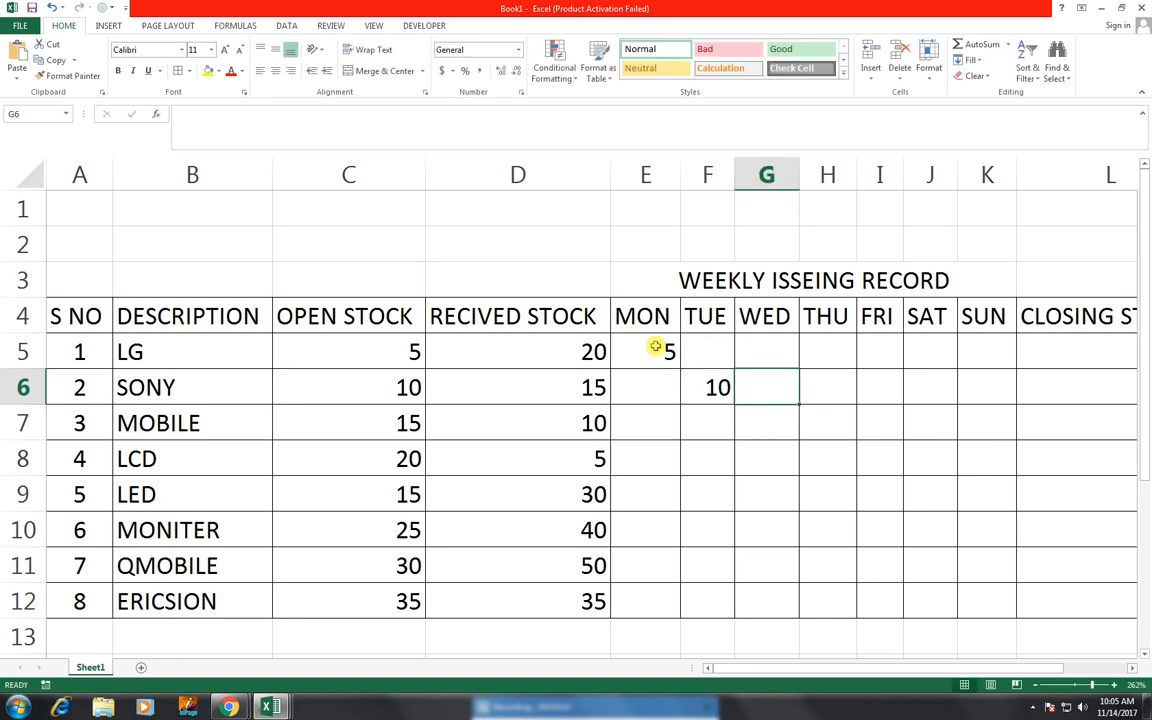
pyautogui.press('Down')
pyautogui.press('Down')
pyautogui.press('Down')
pyautogui.press('Right')
pyautogui.press('Right')
pyautogui.press('Up')
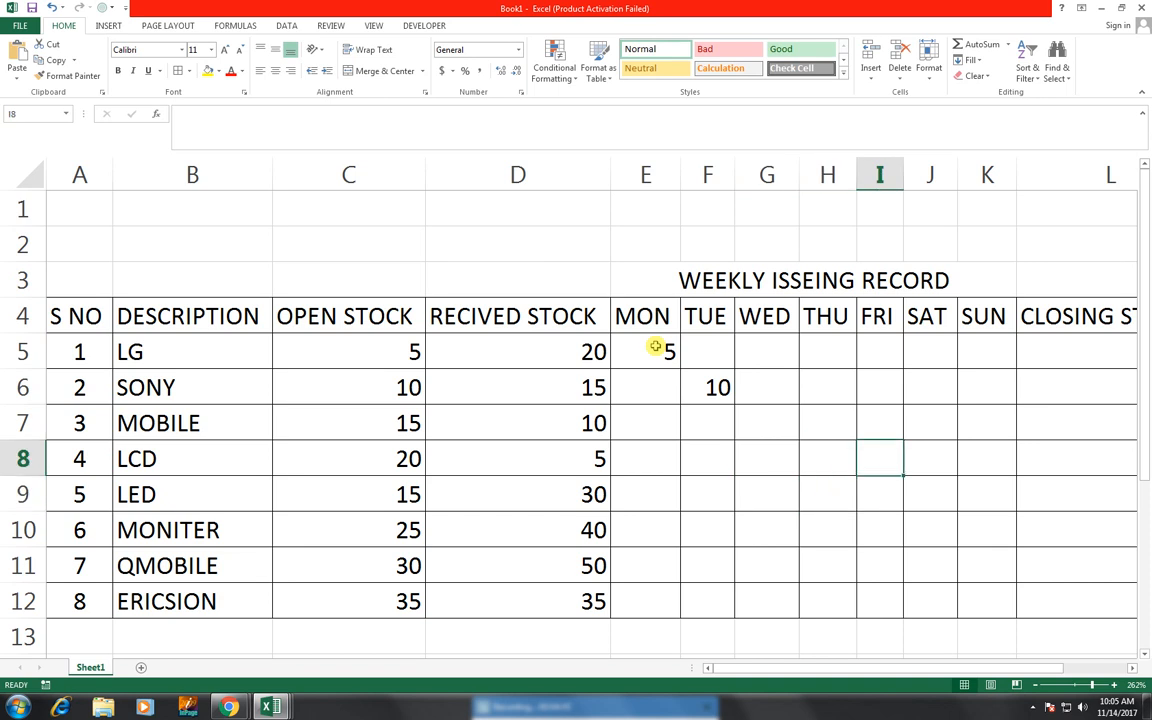
# - Enter daily issue values 15 in I8 under FRI and 20 in G10 under WED
pyautogui.write('15')
pyautogui.press('Left')
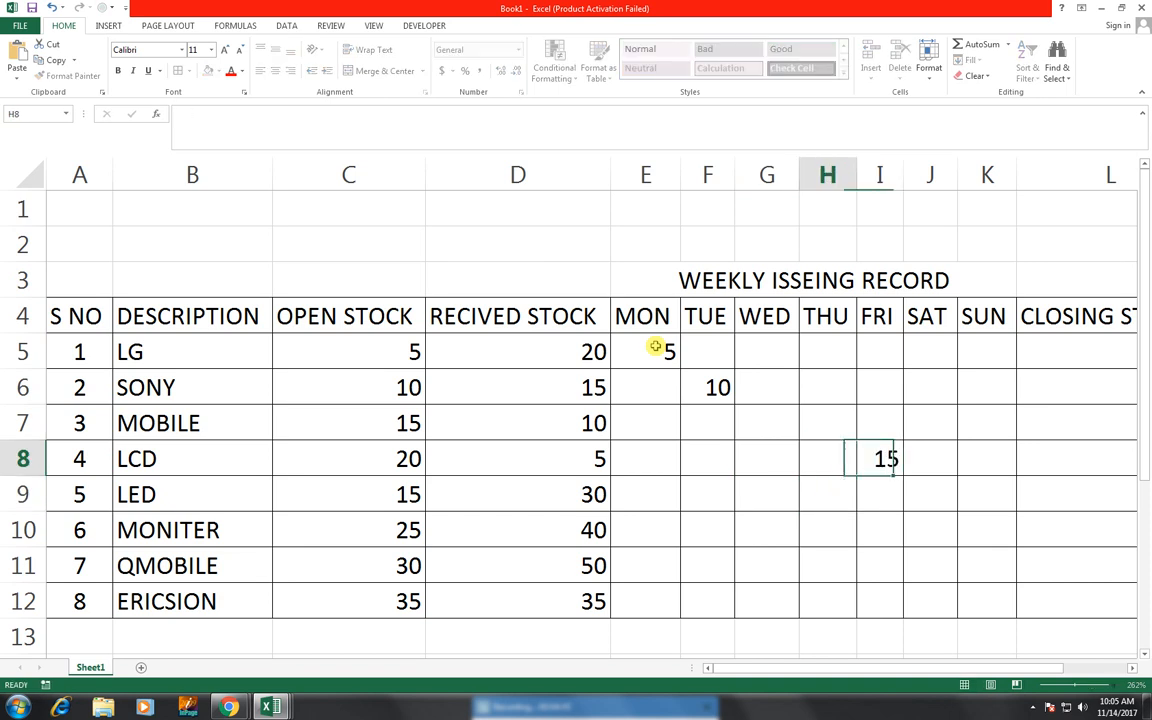
pyautogui.press('Down')
pyautogui.press('Down')
pyautogui.press('Down')
pyautogui.press('Left')
pyautogui.press('Up')
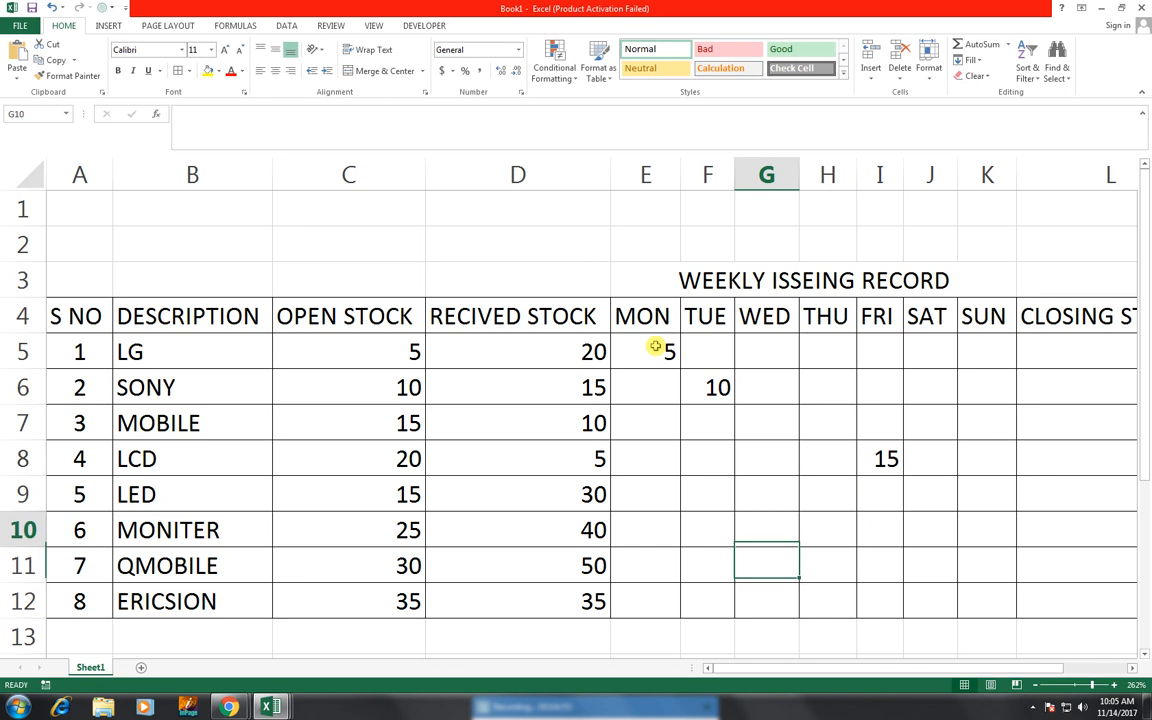
pyautogui.write('20')
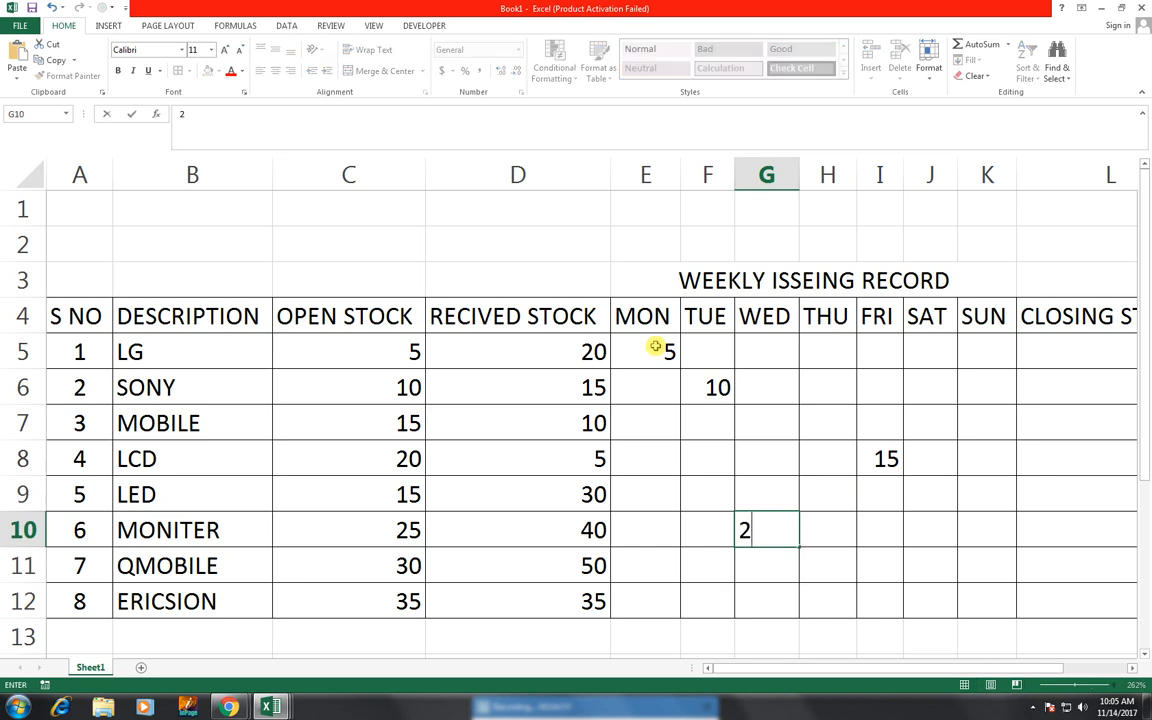
pyautogui.press('Right')
pyautogui.press('Down')
pyautogui.press('Down')
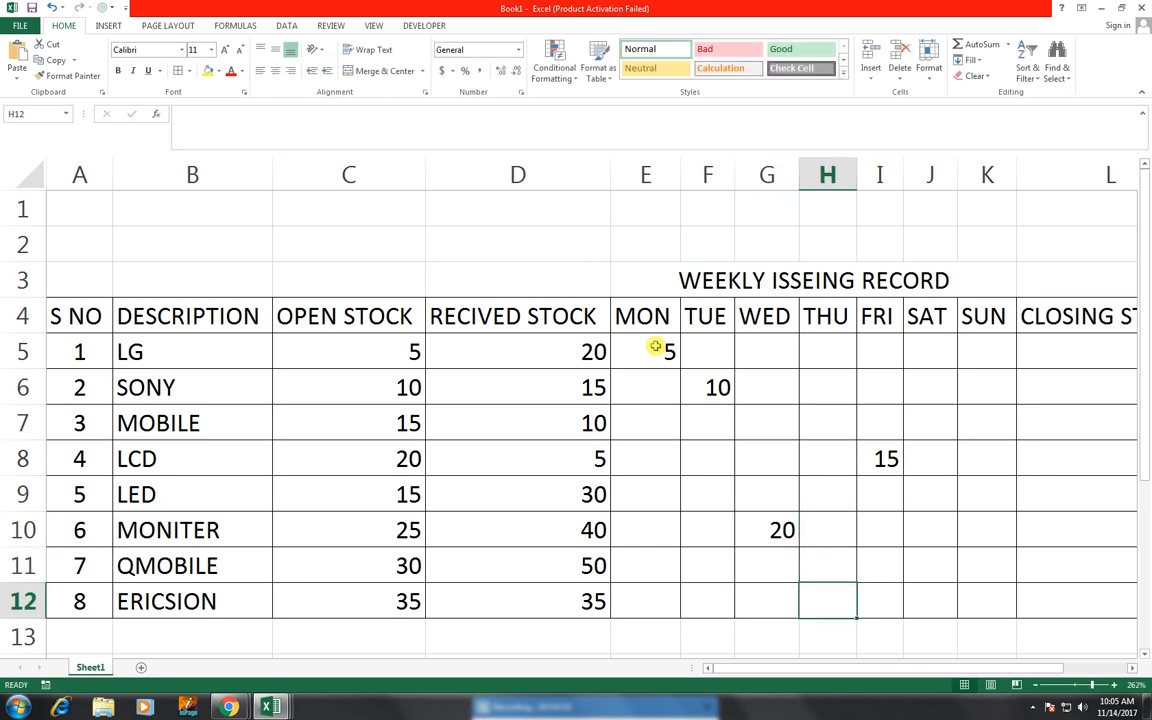
pyautogui.press('Left')
pyautogui.press('Left')
pyautogui.press('Left')
pyautogui.press('Right')
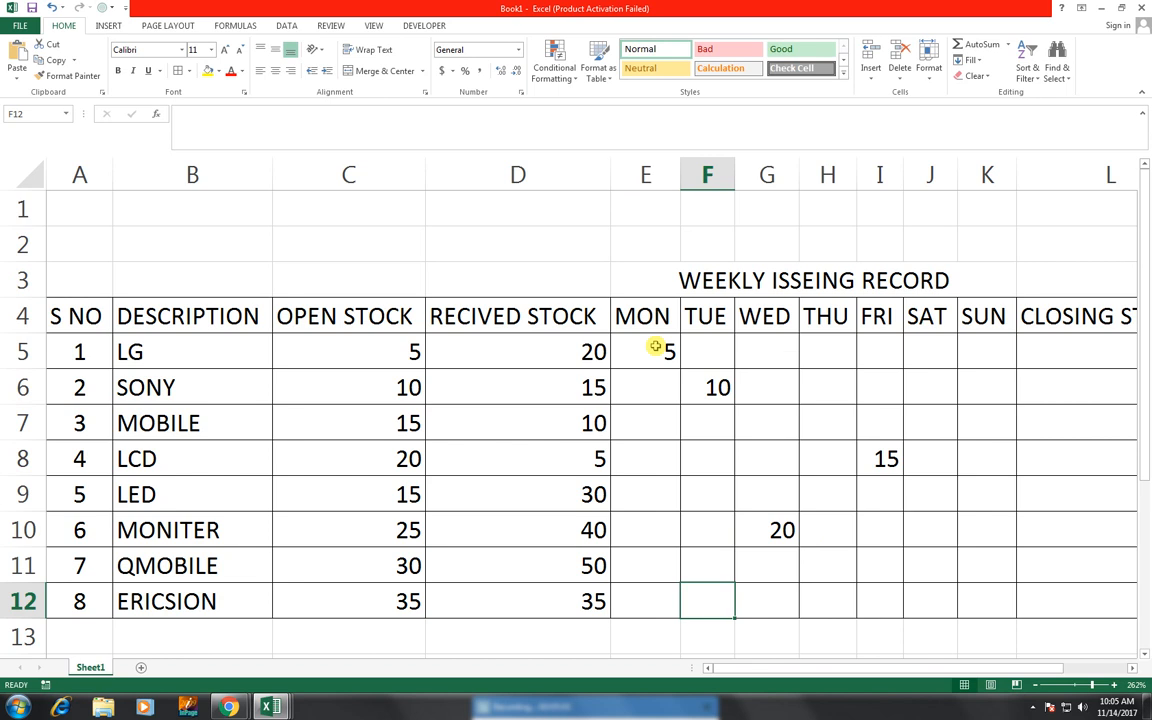
pyautogui.press('Left')
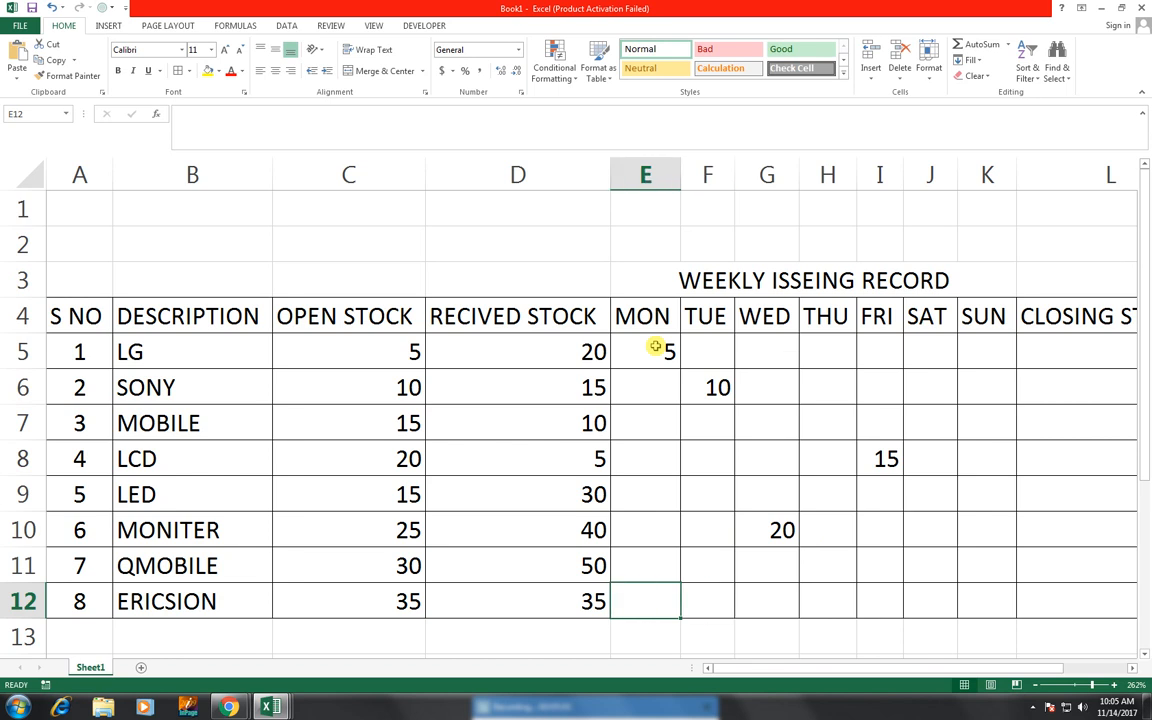
# - Enter daily issue values 40 in E12 under MON and 10 in J12 under SAT
pyautogui.write('40')
pyautogui.press('Right')
pyautogui.press('Right')
pyautogui.press('Right')
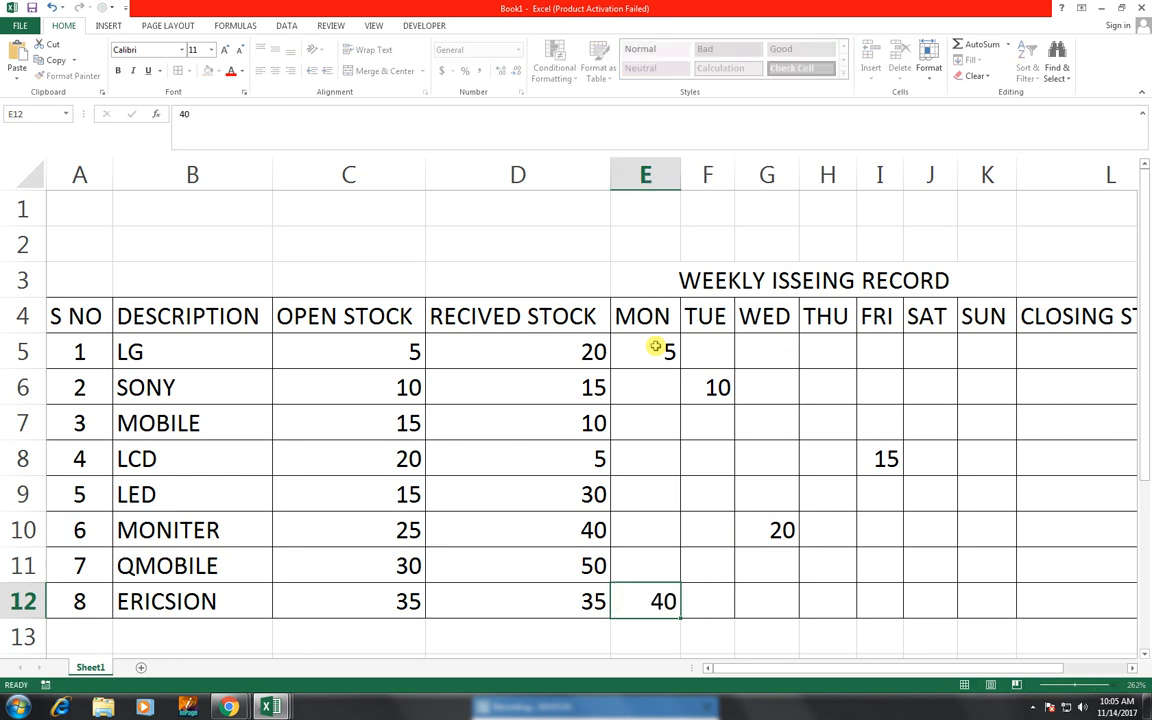
pyautogui.press('Right')
pyautogui.press('Right')
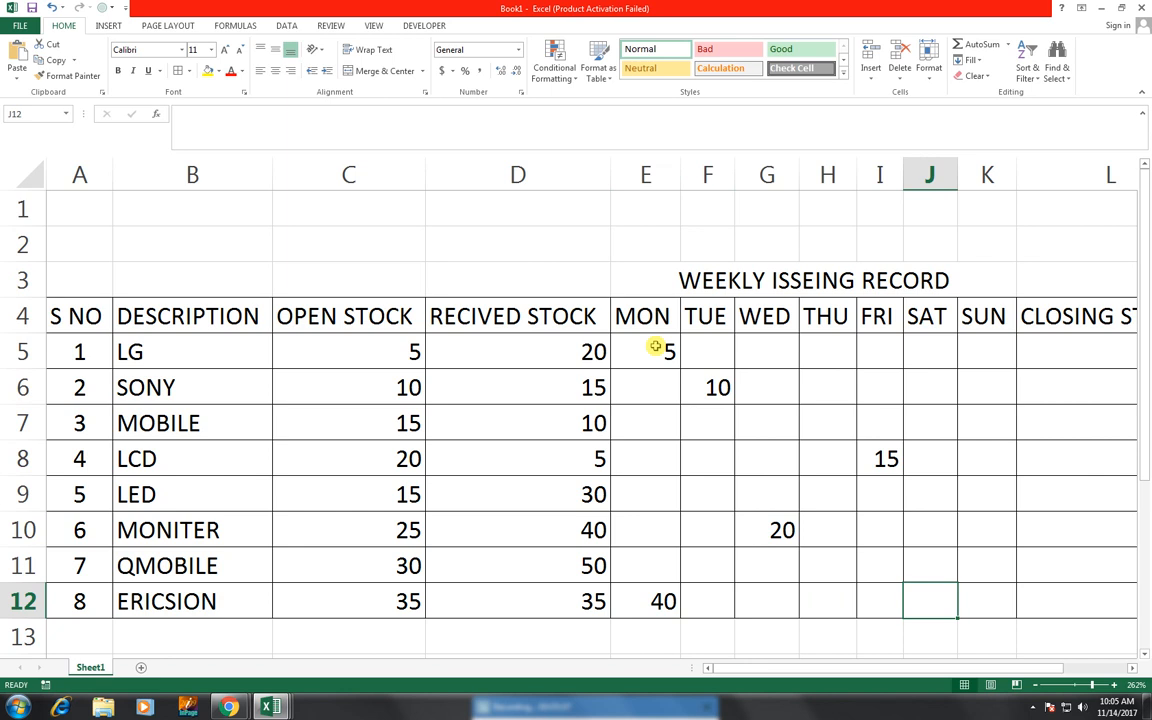
pyautogui.write('10')
pyautogui.press('Right')
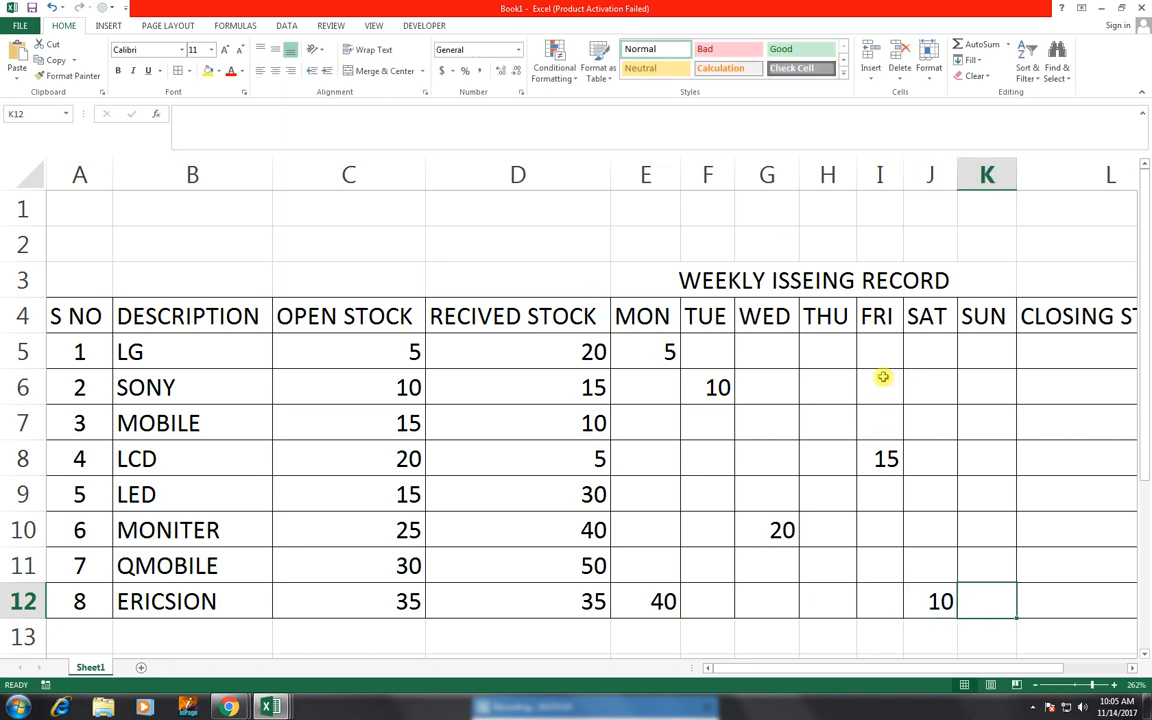
# - Start a closing stock formula in L5 that adds the OPEN STOCK C5 and RECIVED STOCK D5 cells
pyautogui.click(1051, 353)
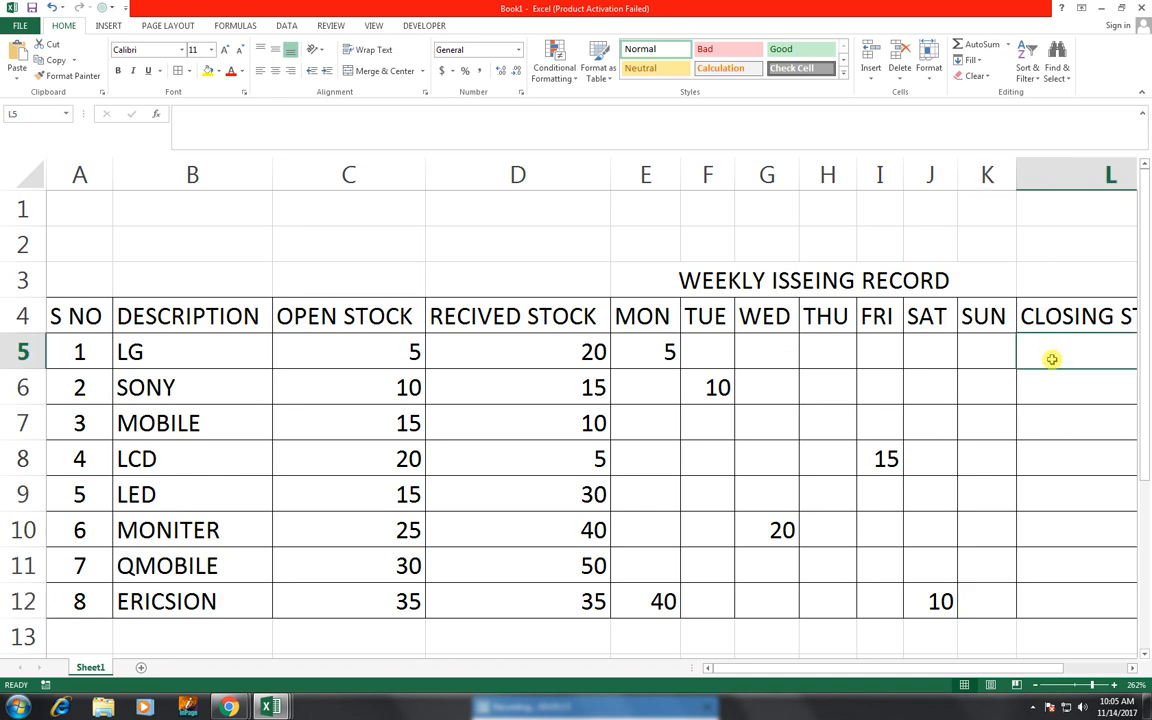
pyautogui.write('=')
pyautogui.press('Left')
pyautogui.press('Left')
pyautogui.press('Left')
pyautogui.press('Left')
pyautogui.press('Left')
pyautogui.press('Left')
pyautogui.press('Left')
pyautogui.press('Left')
pyautogui.press('Left')
pyautogui.press('Left')
pyautogui.press('Left')
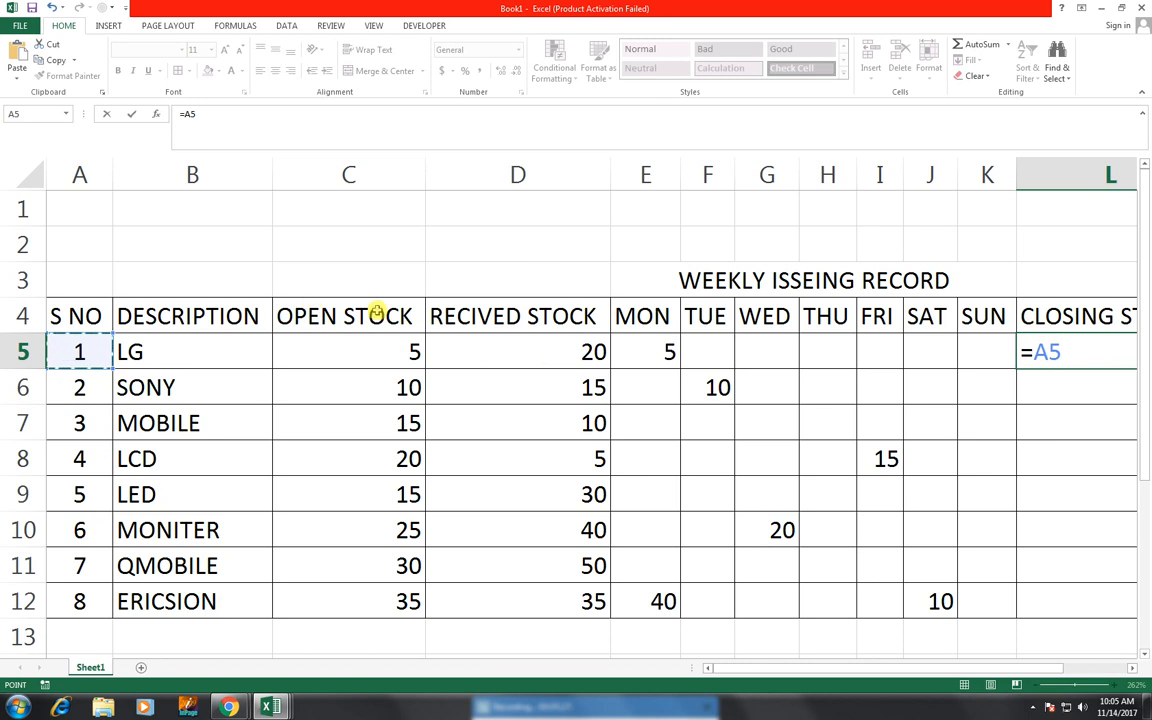
pyautogui.click(345, 351)
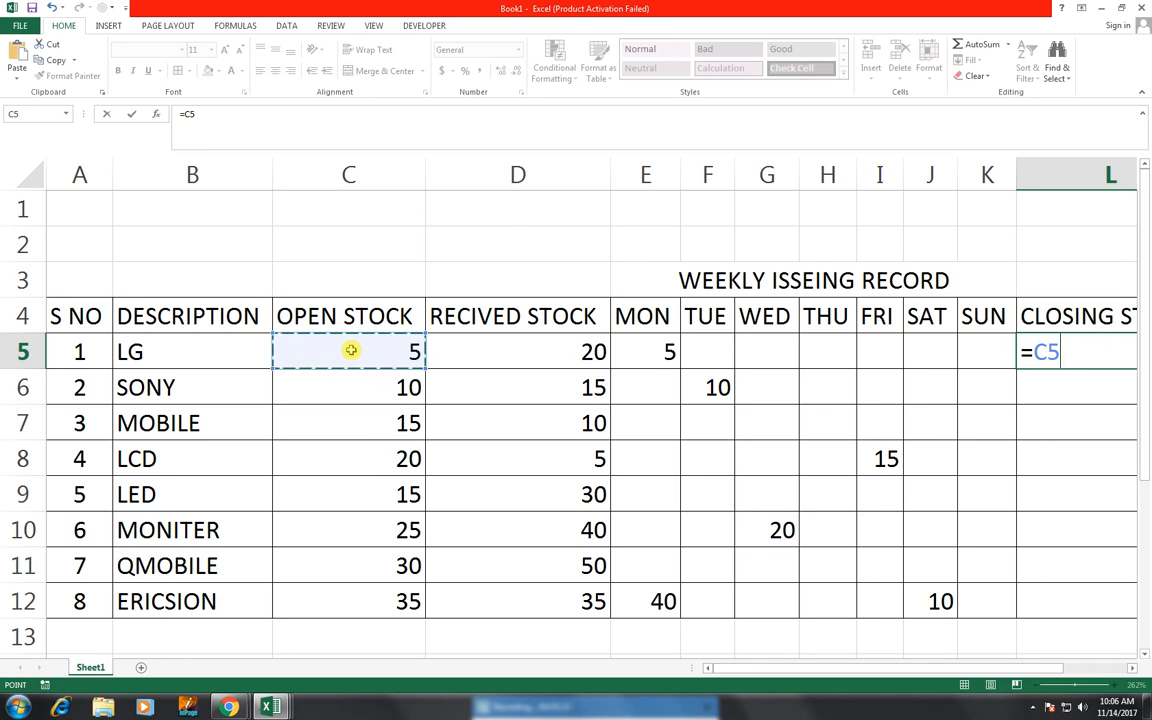
pyautogui.write('+')
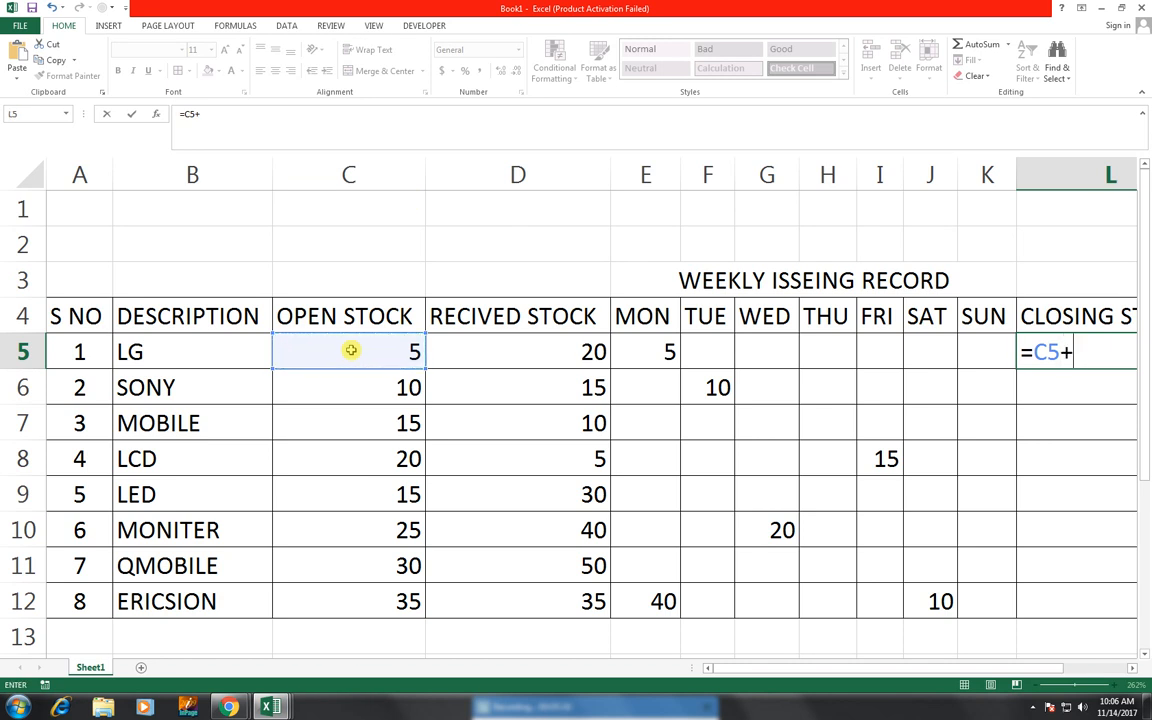
pyautogui.click(517, 347)
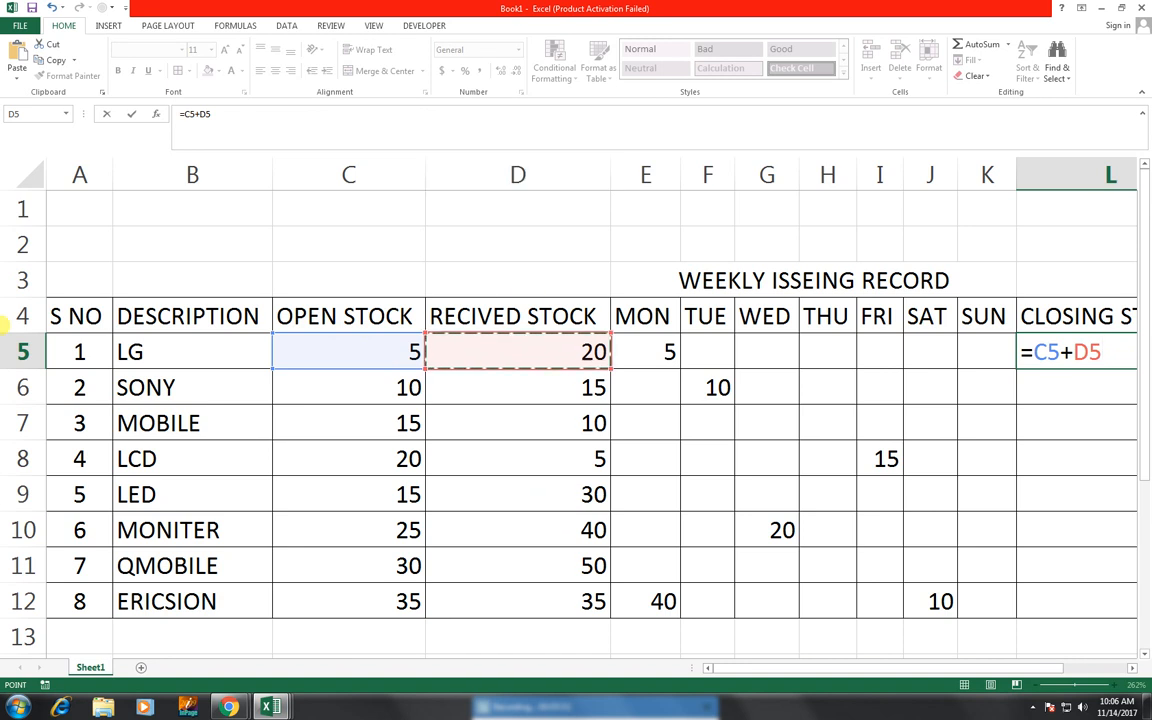
pyautogui.write('-')
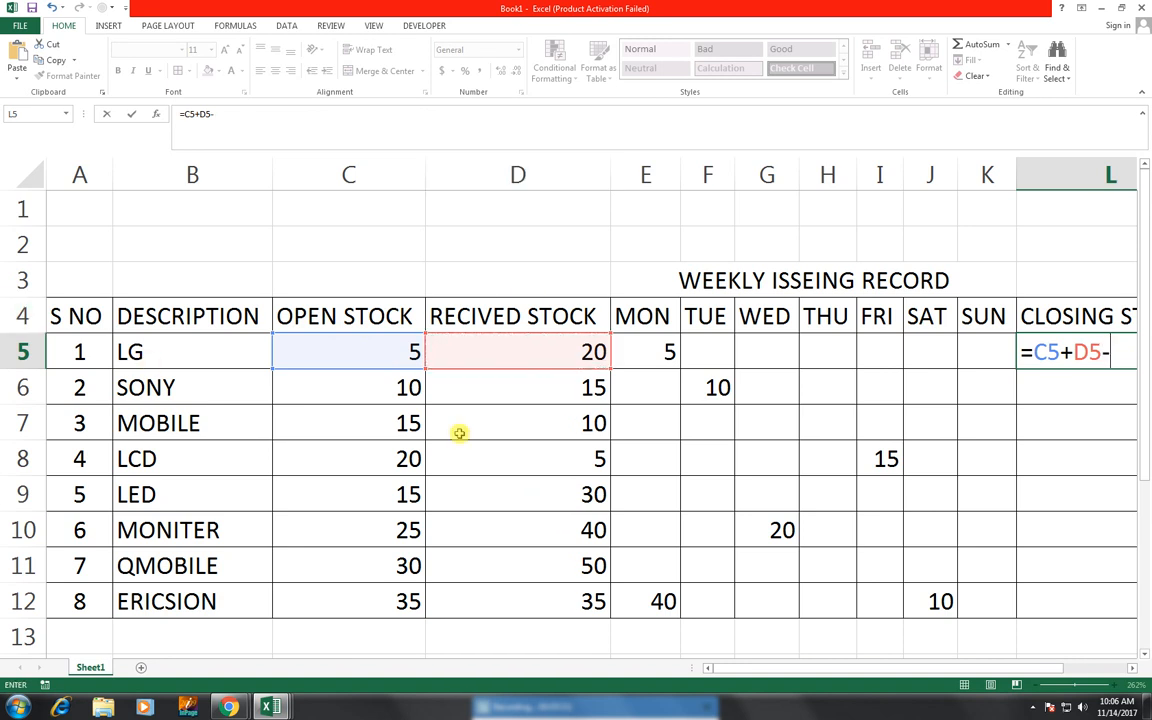
# - Complete the L5 closing stock formula as =C5+D5-E5-F5-G5-H5-I5-J5-K5, subtracting each daily issue cell, and enter it
pyautogui.press('Left')
pyautogui.press('Left')
pyautogui.press('Left')
pyautogui.press('Left')
pyautogui.press('Left')
pyautogui.press('Left')
pyautogui.press('Left')
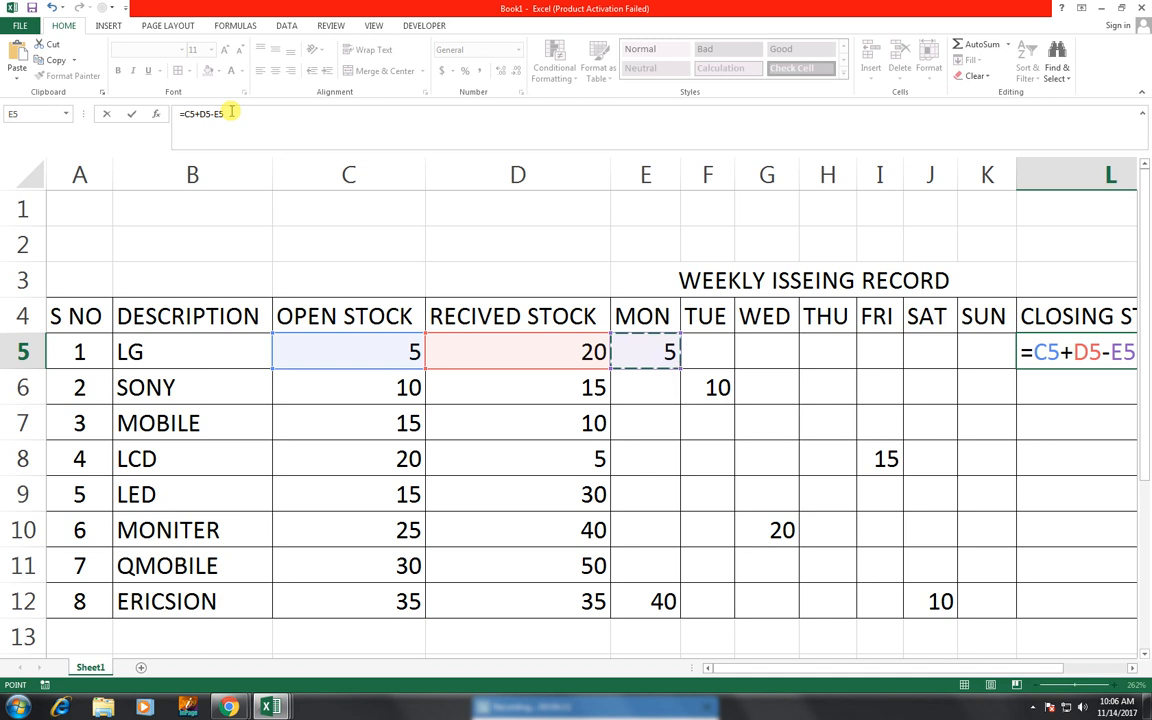
pyautogui.write('-')
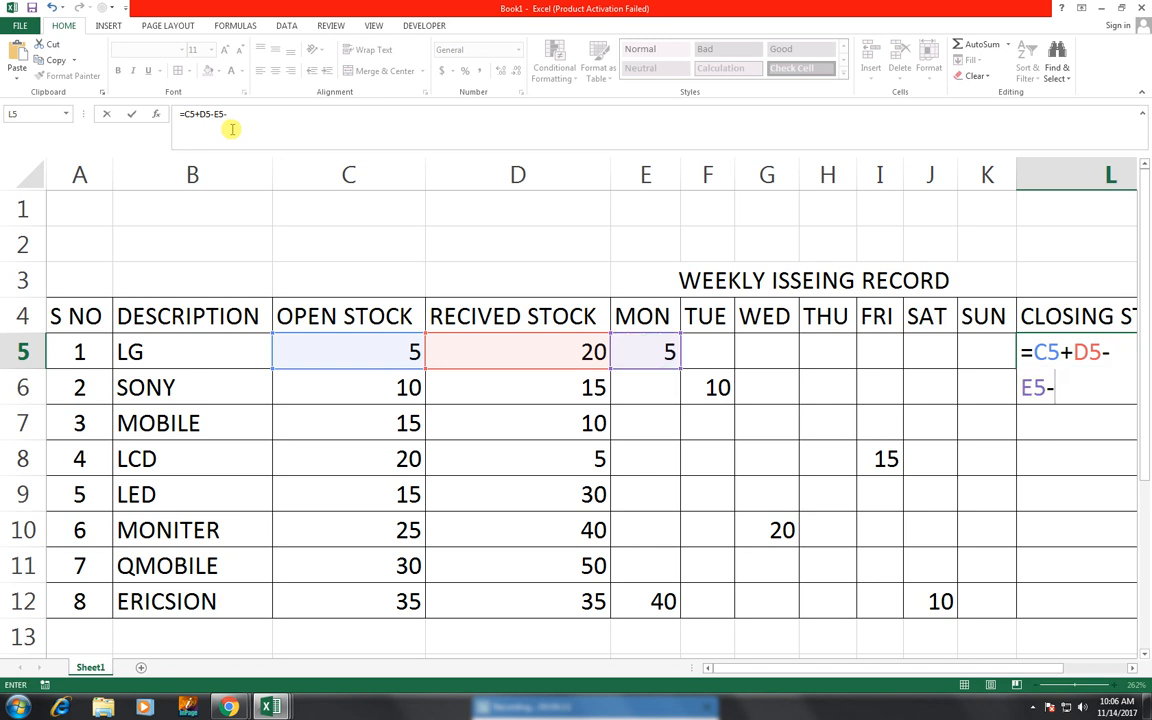
pyautogui.press('Left')
pyautogui.press('Left')
pyautogui.press('Left')
pyautogui.press('Left')
pyautogui.press('Left')
pyautogui.press('Left')
pyautogui.press('Left')
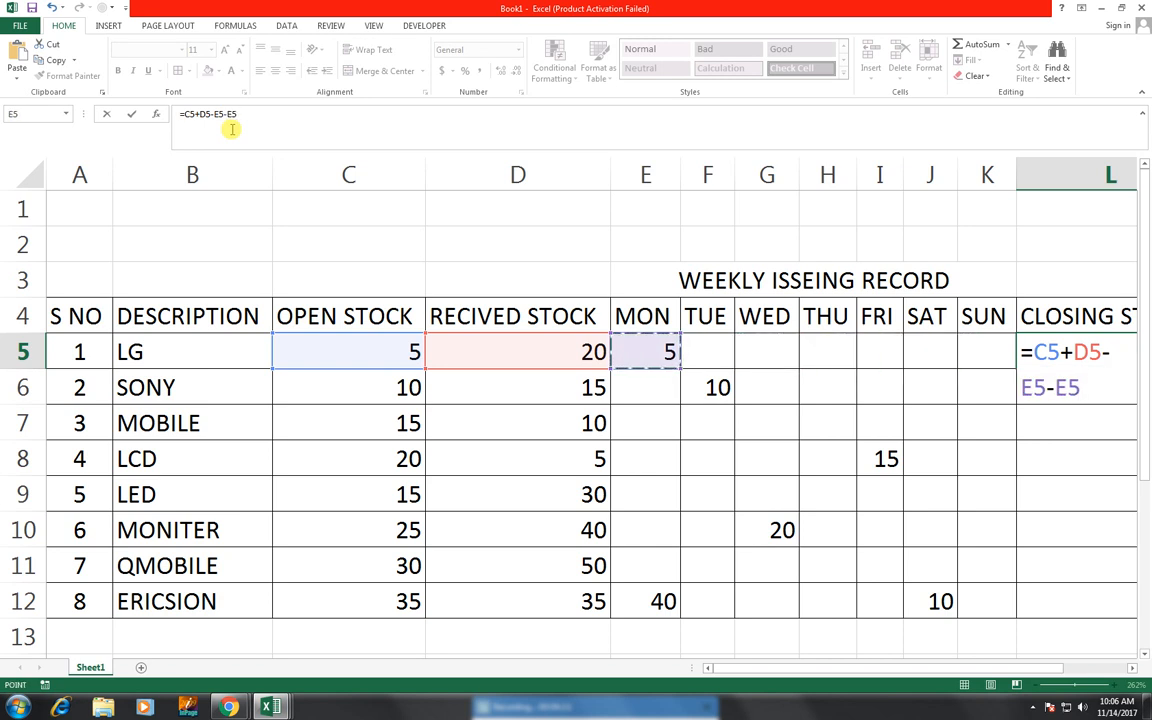
pyautogui.press('Right')
pyautogui.write('-')
pyautogui.press('Left')
pyautogui.press('Left')
pyautogui.press('Left')
pyautogui.press('Left')
pyautogui.press('Left')
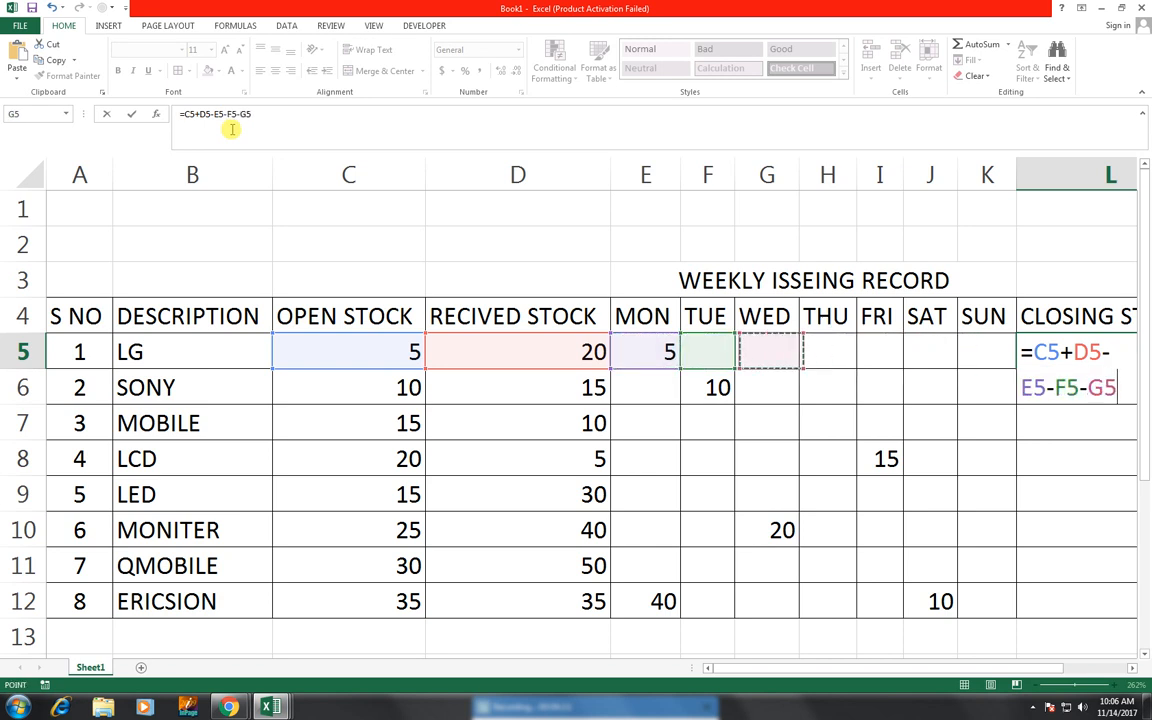
pyautogui.write('-')
pyautogui.press('Left')
pyautogui.press('Left')
pyautogui.press('Left')
pyautogui.press('Left')
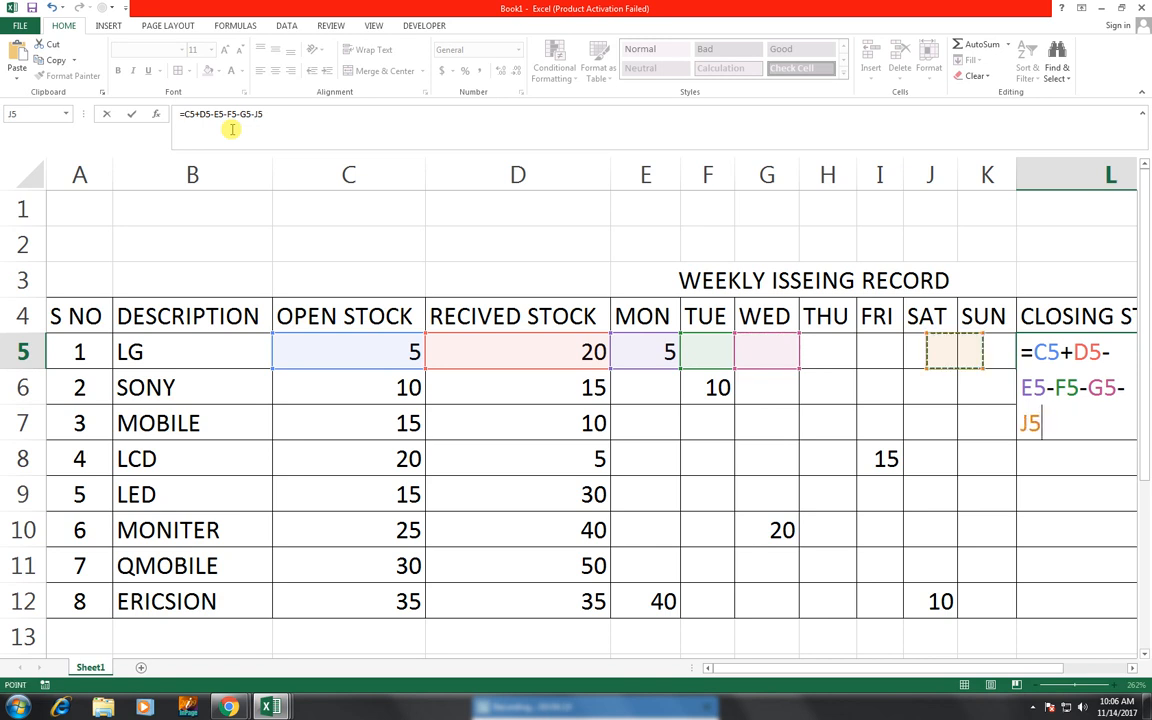
pyautogui.write('-')
pyautogui.press('Left')
pyautogui.press('Left')
pyautogui.press('Left')
pyautogui.press('Left')
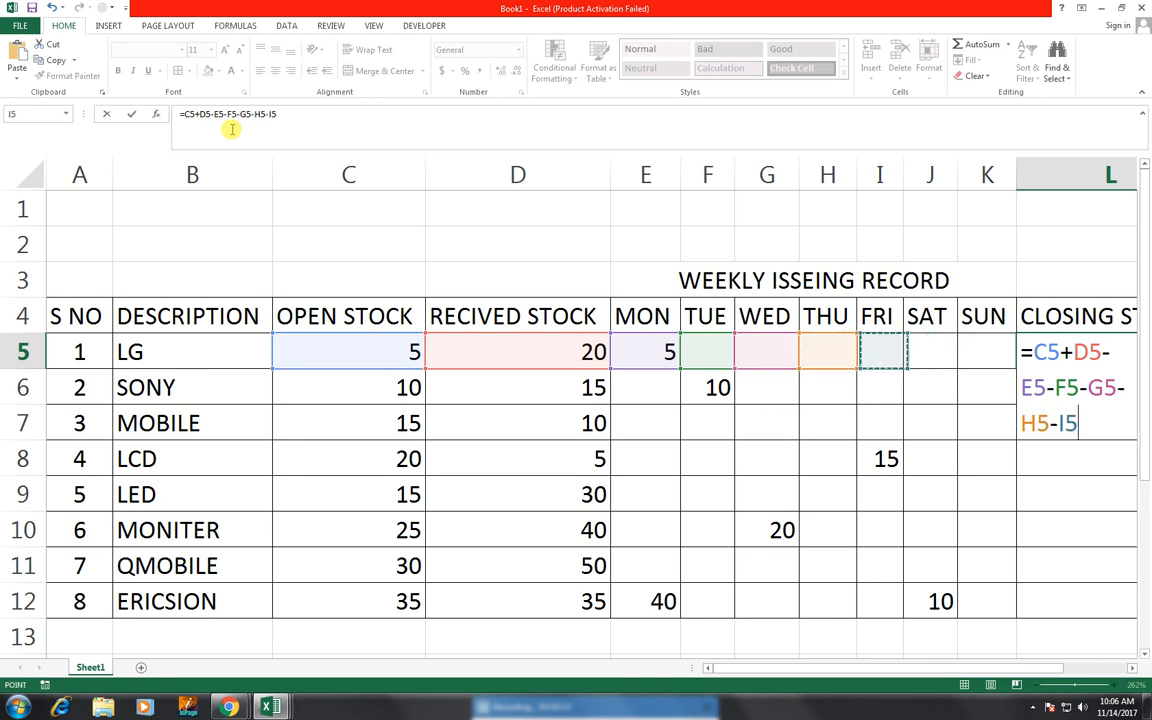
pyautogui.press('Right')
pyautogui.write('-')
pyautogui.press('Left')
pyautogui.press('Left')
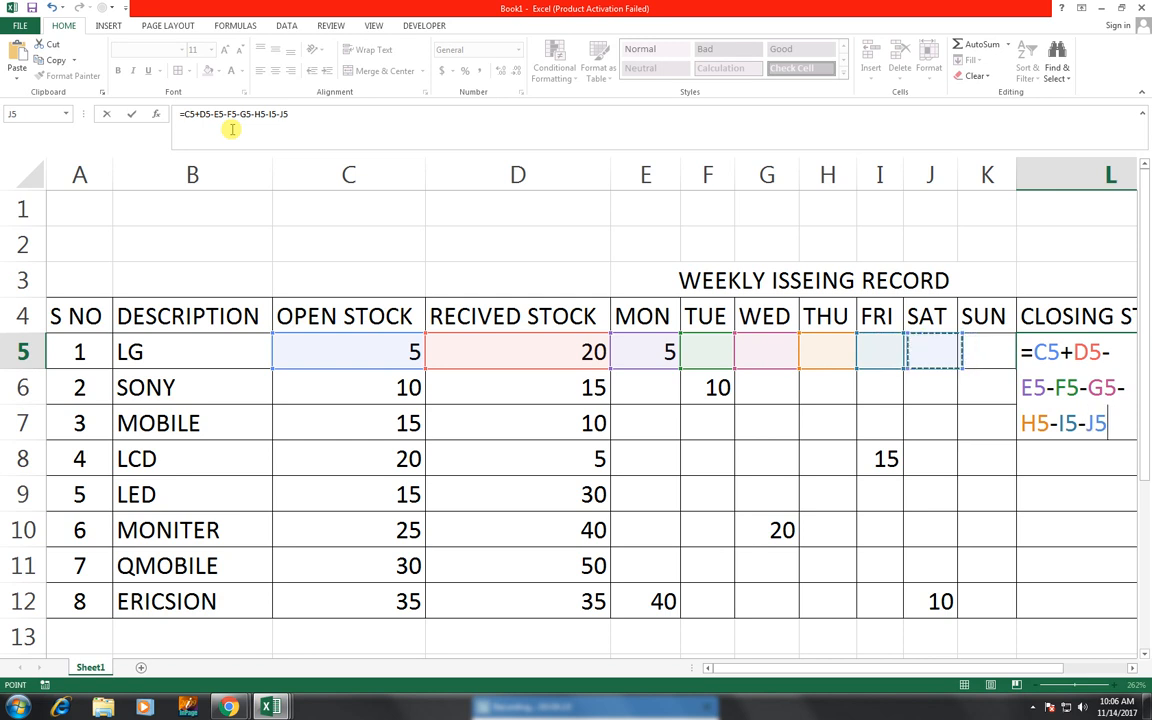
pyautogui.press('Left')
pyautogui.press('Right')
pyautogui.write('-')
pyautogui.press('Left')
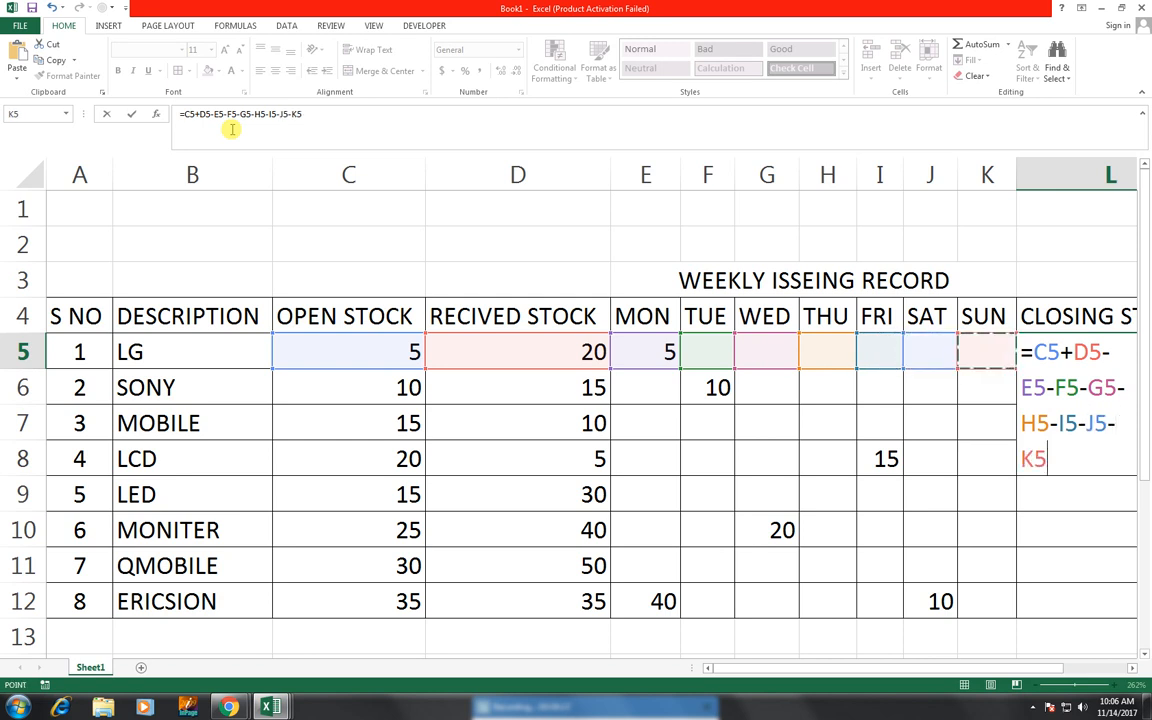
pyautogui.press('Return')
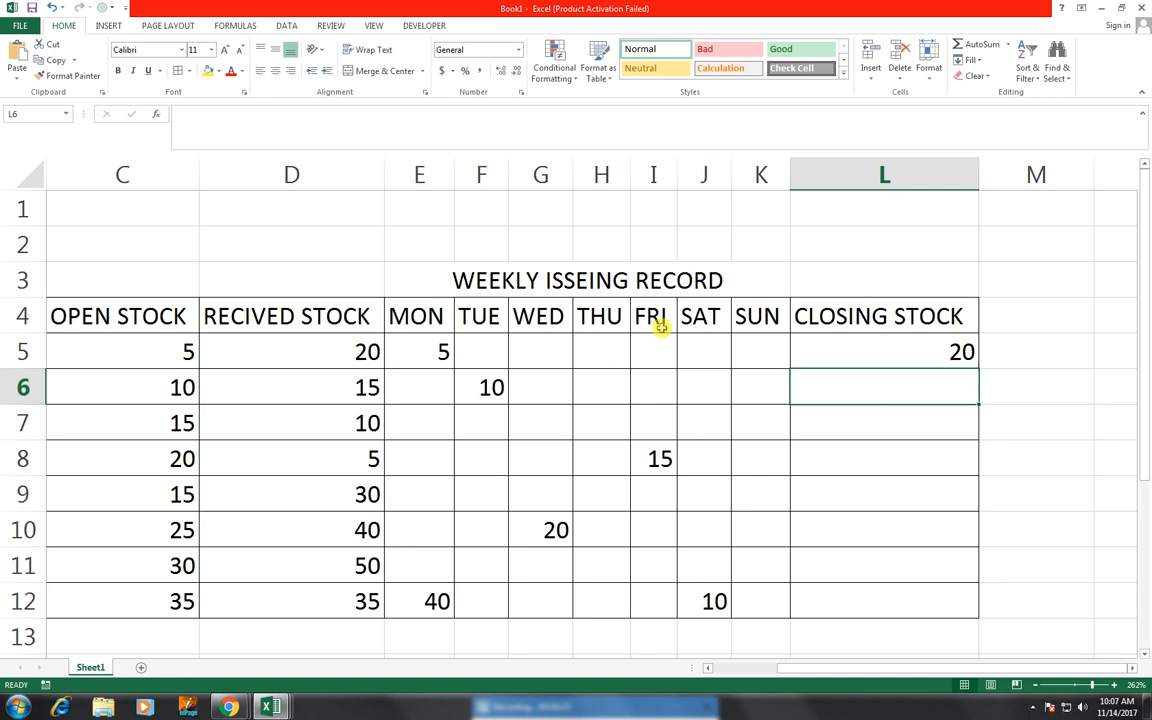
# - Copy the L5 closing stock formula down the column to L12
pyautogui.click(950, 362)
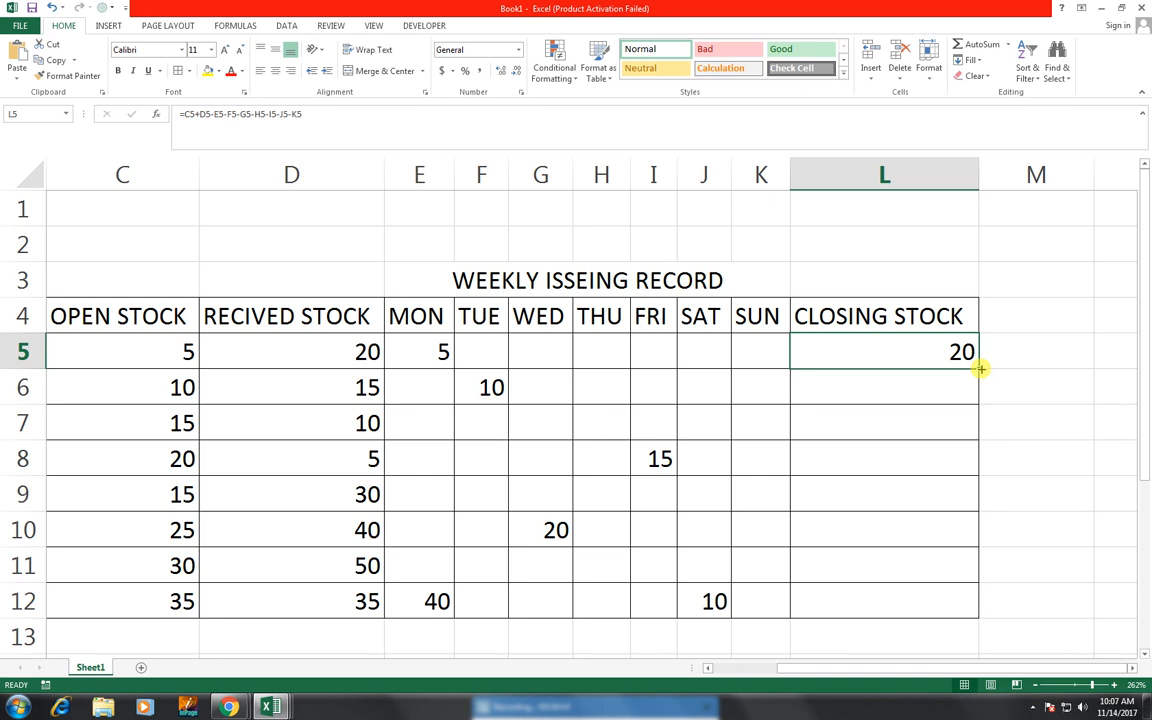
pyautogui.moveTo(981, 369); pyautogui.dragTo(978, 610)
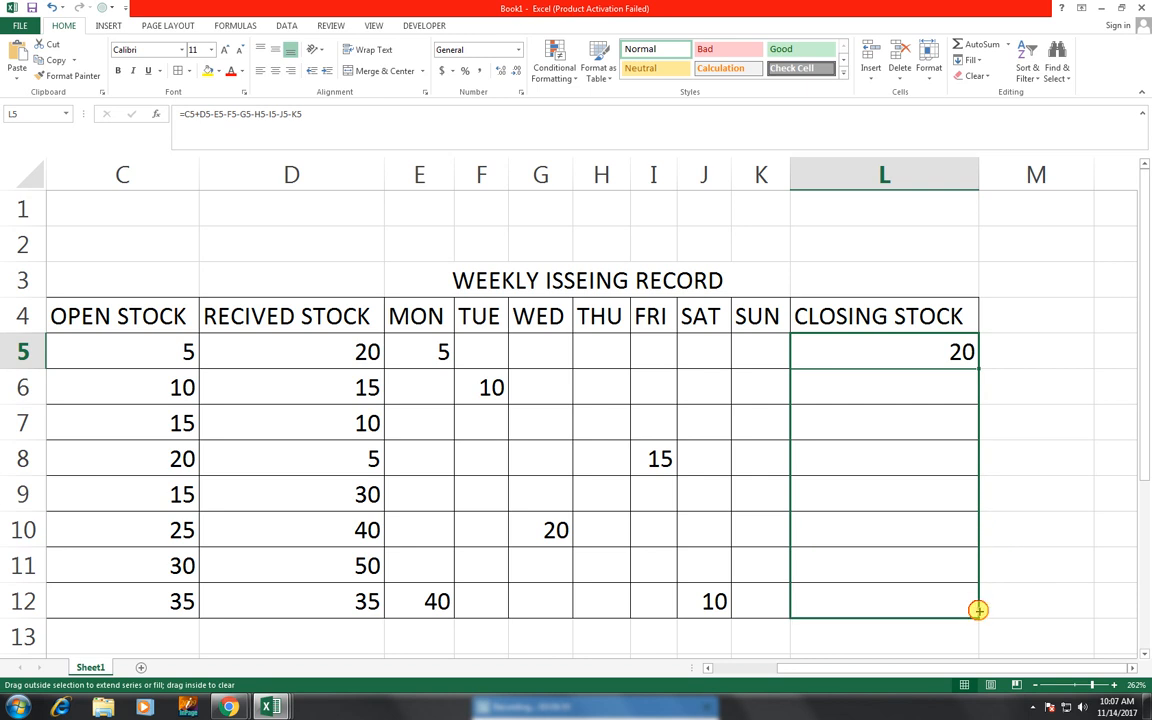
pyautogui.moveTo(973, 609); pyautogui.dragTo(975, 614)
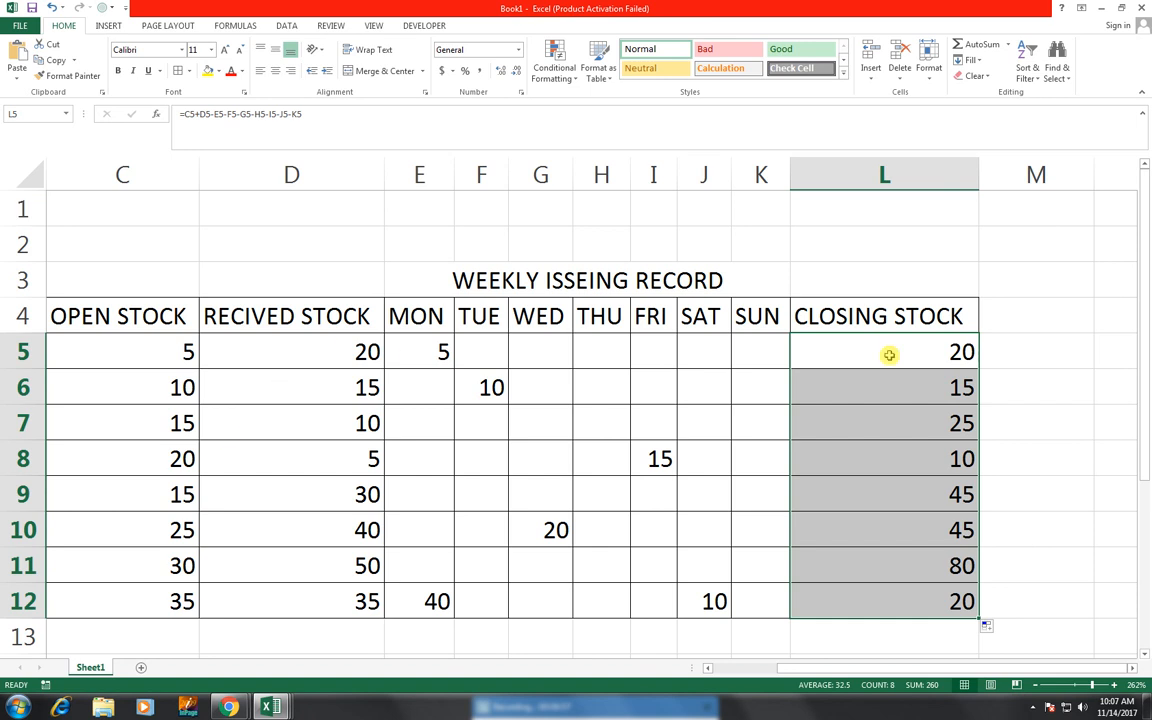
pyautogui.moveTo(874, 666); pyautogui.dragTo(845, 680)
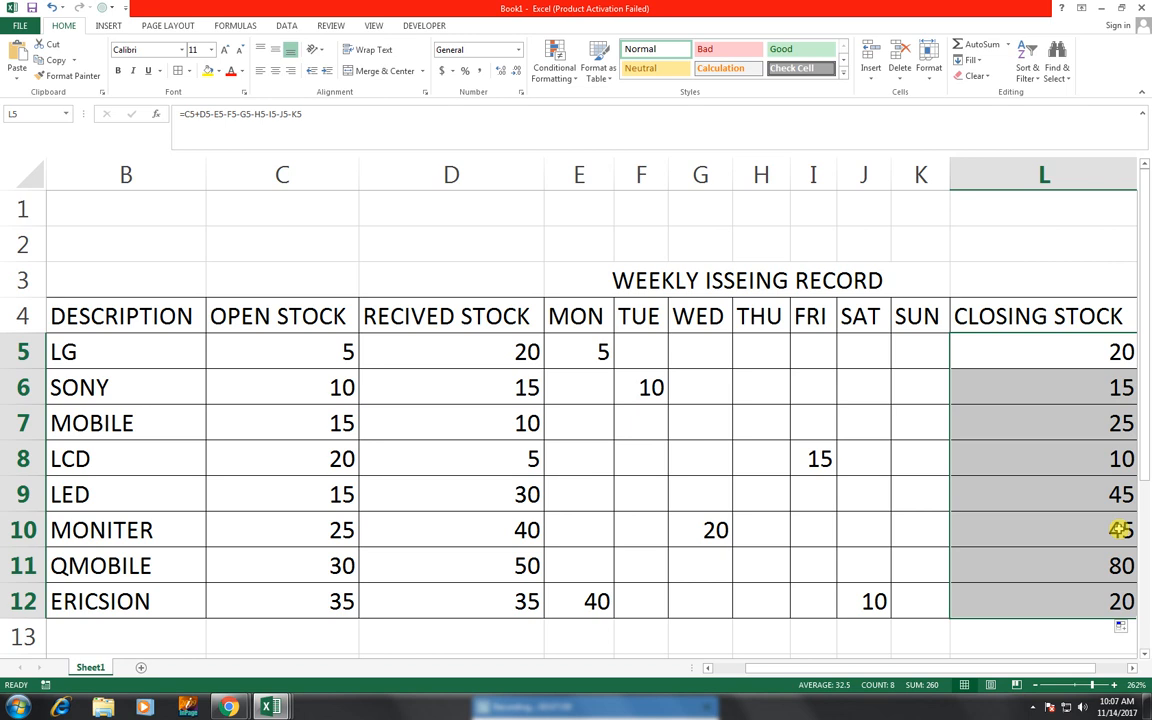
# - Enter LG's issue values 2 in G5 under WED, 5 in J5 under SAT and 10 in K5 under SUN
pyautogui.click(760, 356)
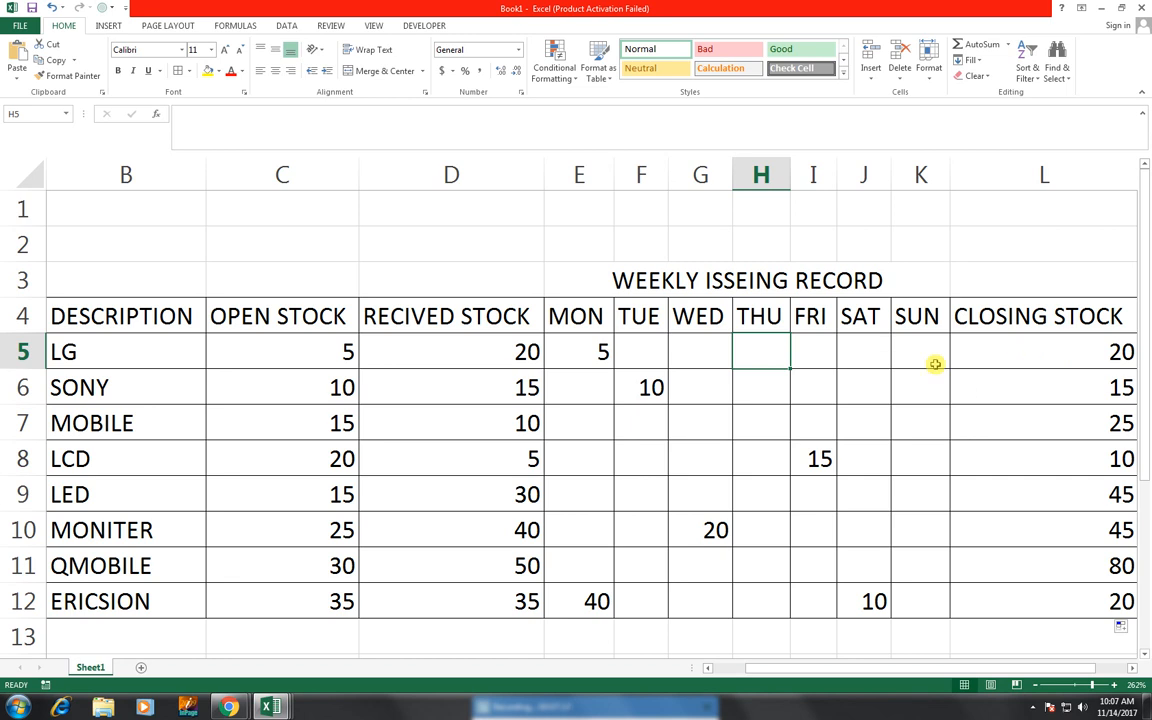
pyautogui.click(709, 350)
pyautogui.write('2')
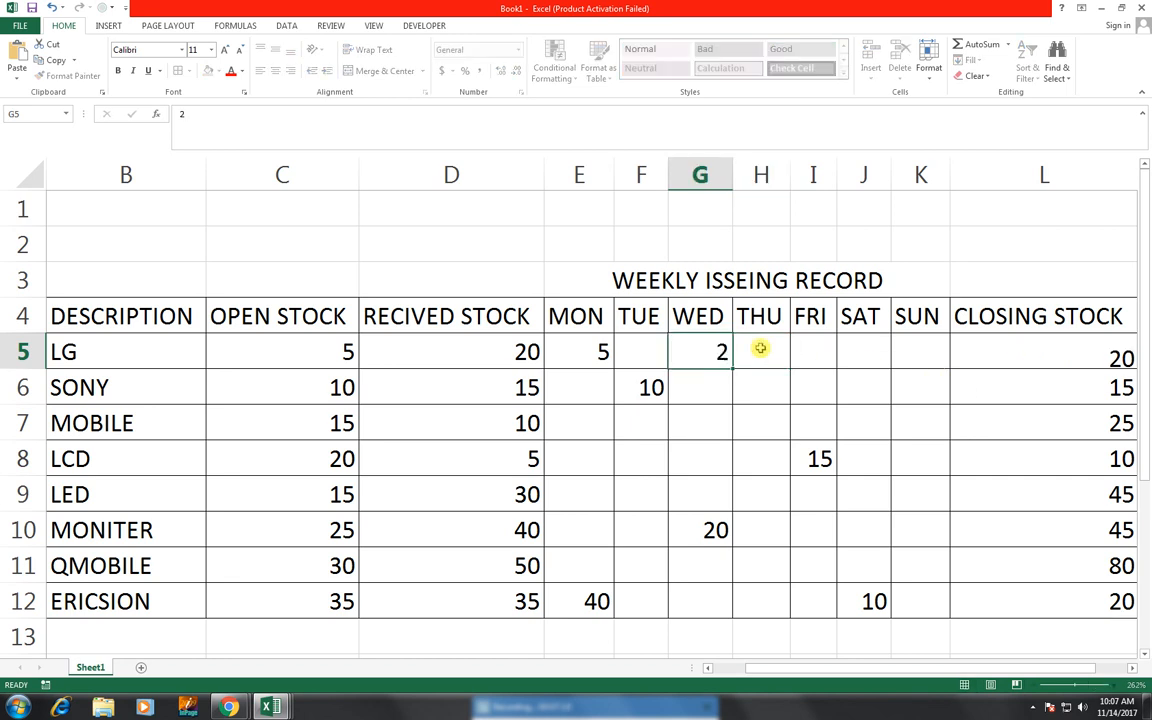
pyautogui.click(760, 348)
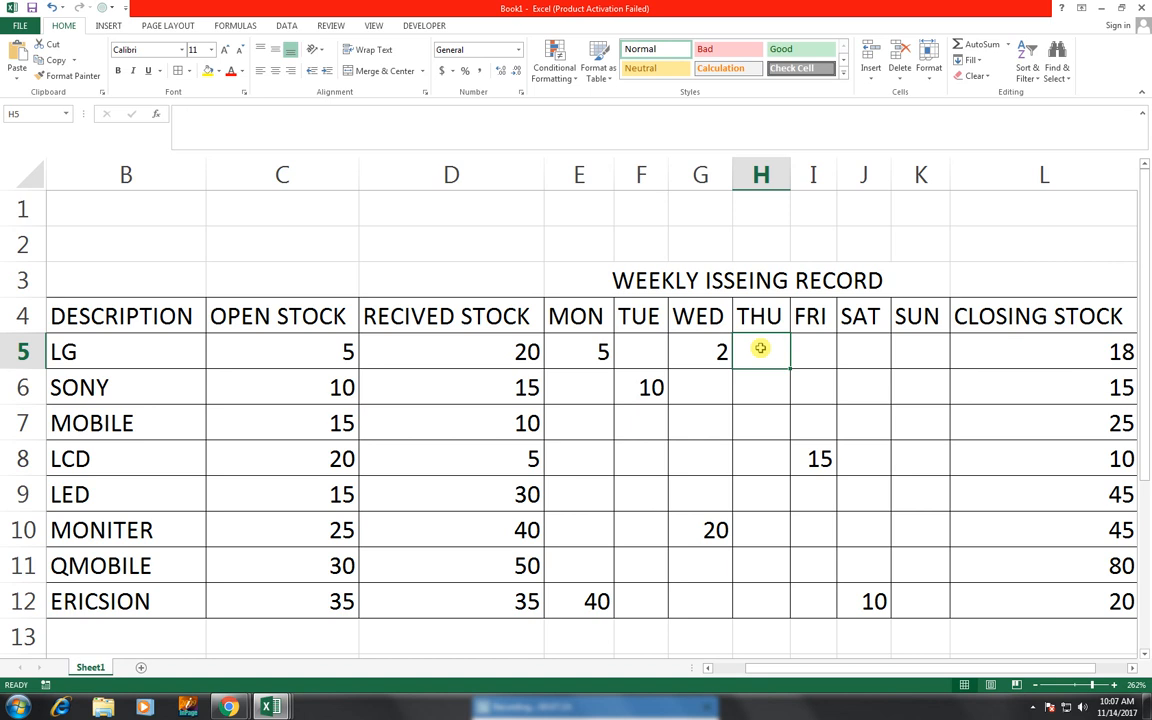
pyautogui.press('Tab')
pyautogui.press('Tab')
pyautogui.write('5')
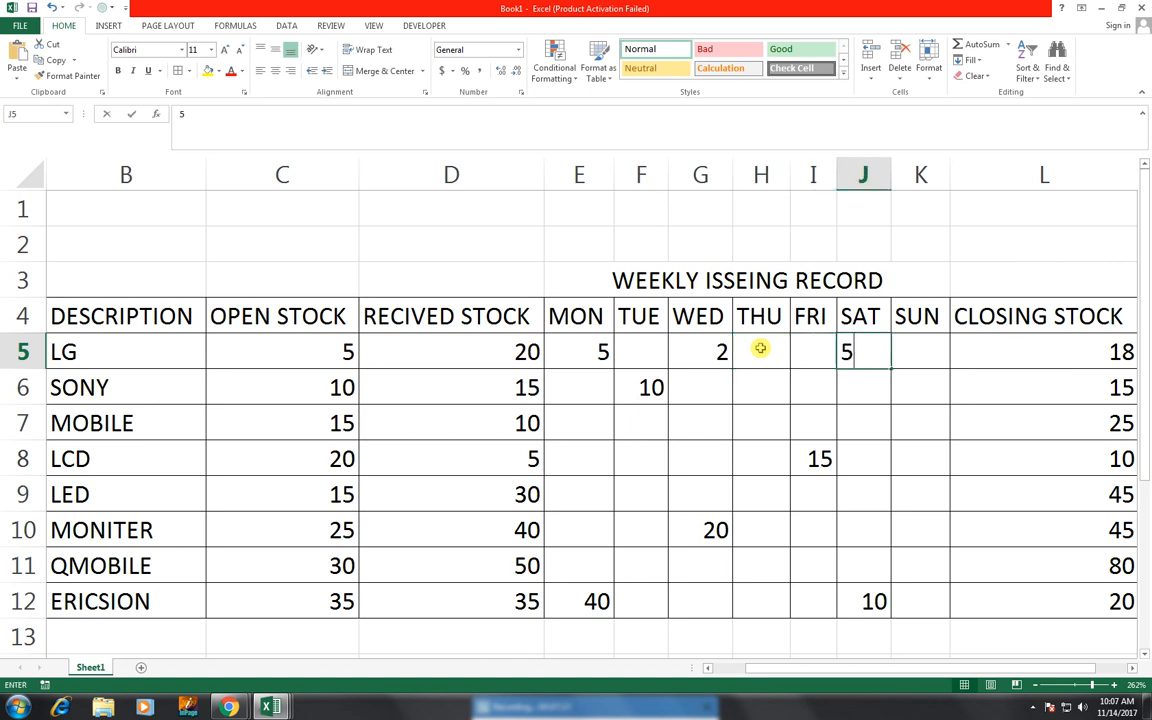
pyautogui.press('Tab')
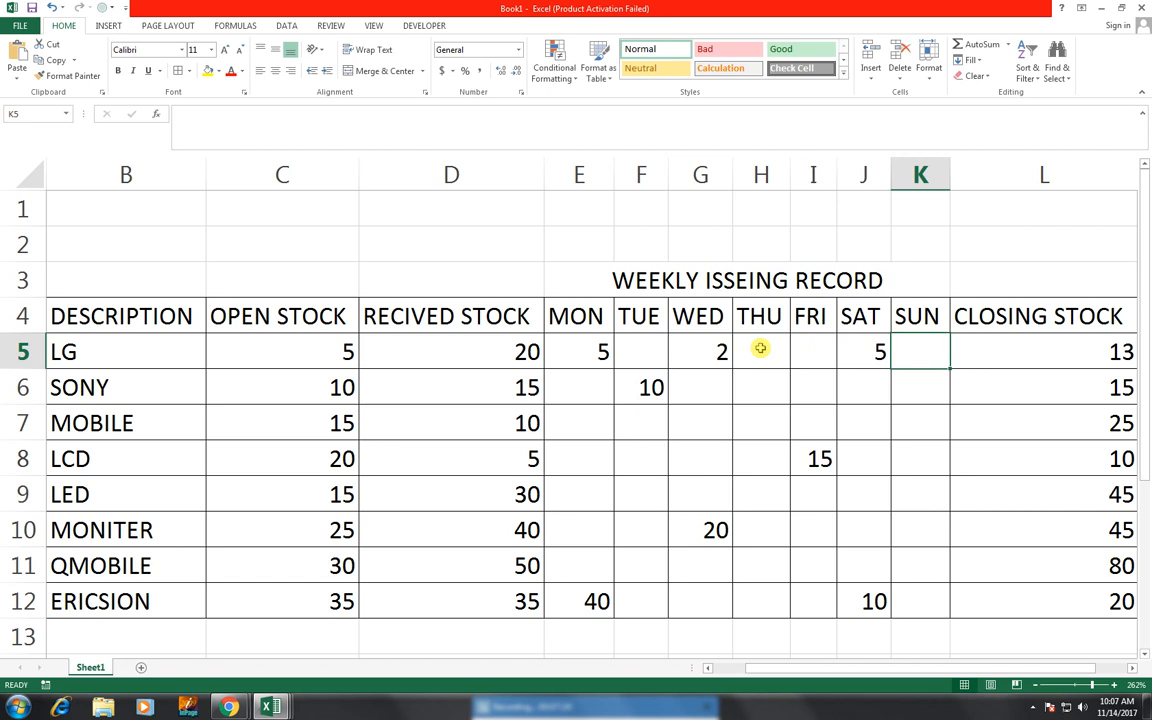
pyautogui.write('10')
pyautogui.press('Return')
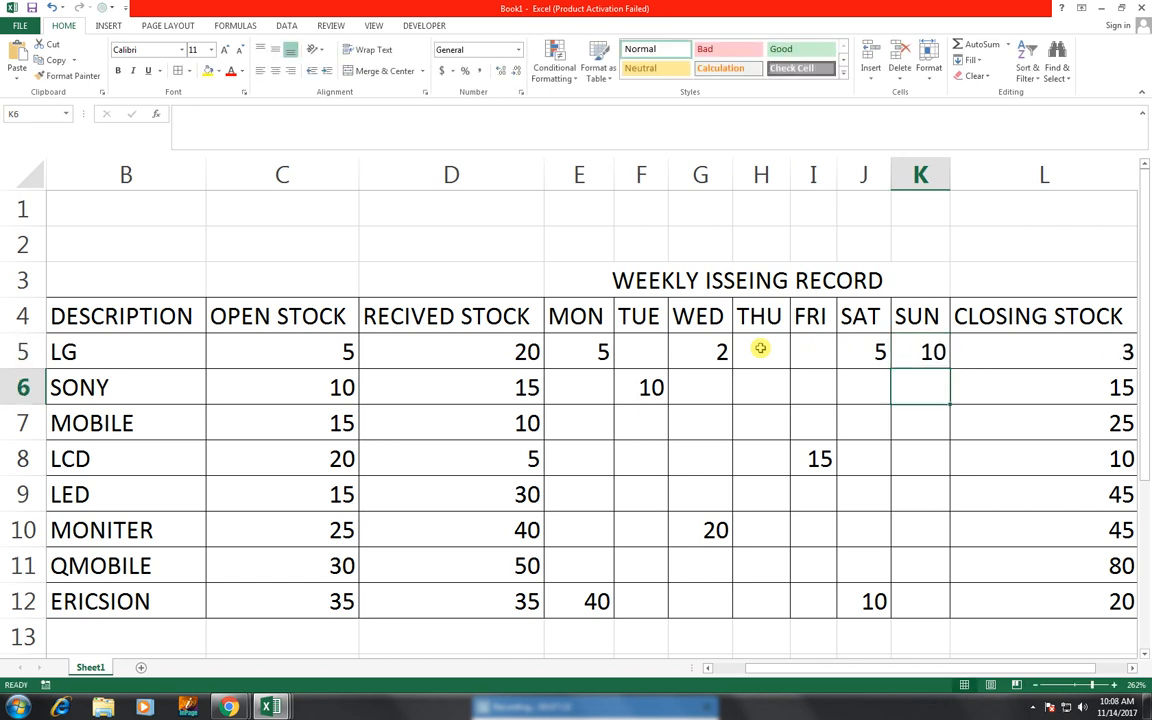
# - Insert a new blank row at row 2 above the table title
pyautogui.press('Left')
pyautogui.press('Left')
pyautogui.press('Left')
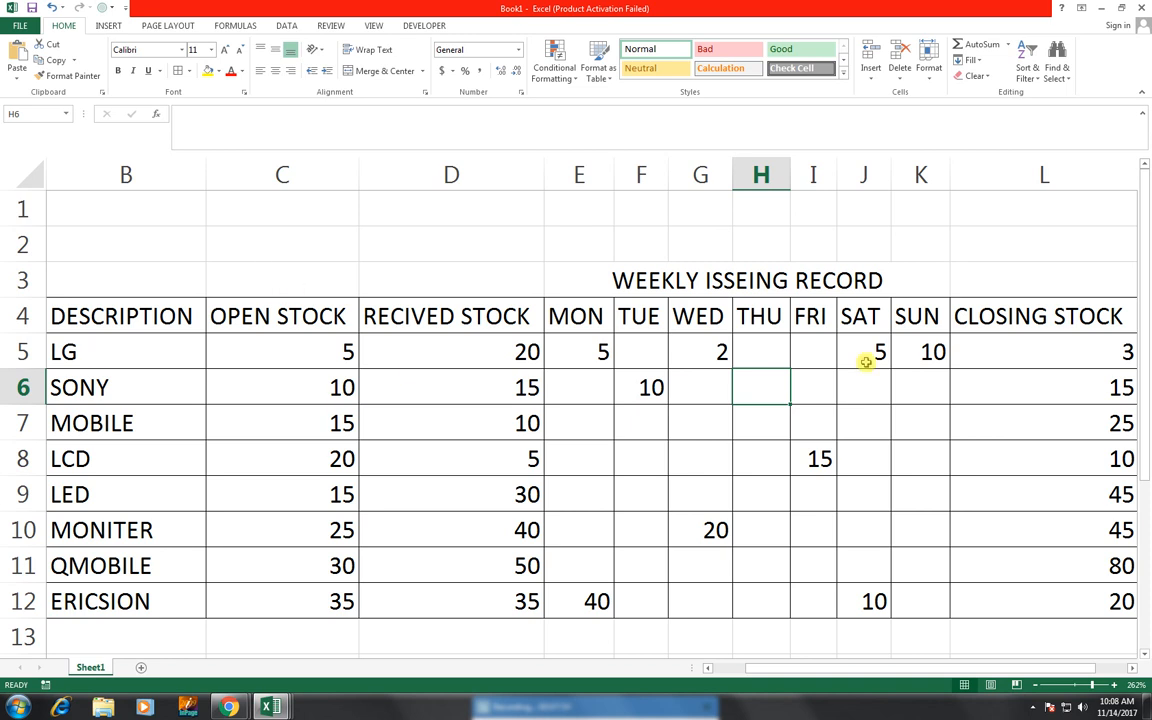
pyautogui.click(22, 242)
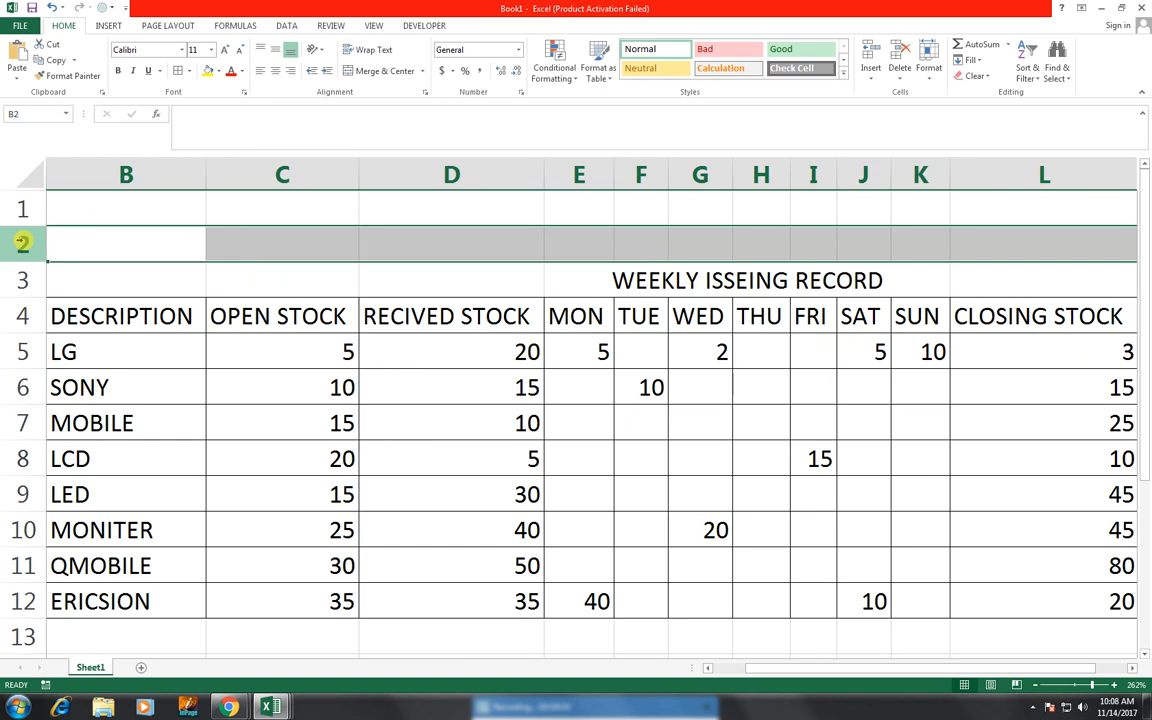
pyautogui.hotkey('ctrl', 'shift', '+')
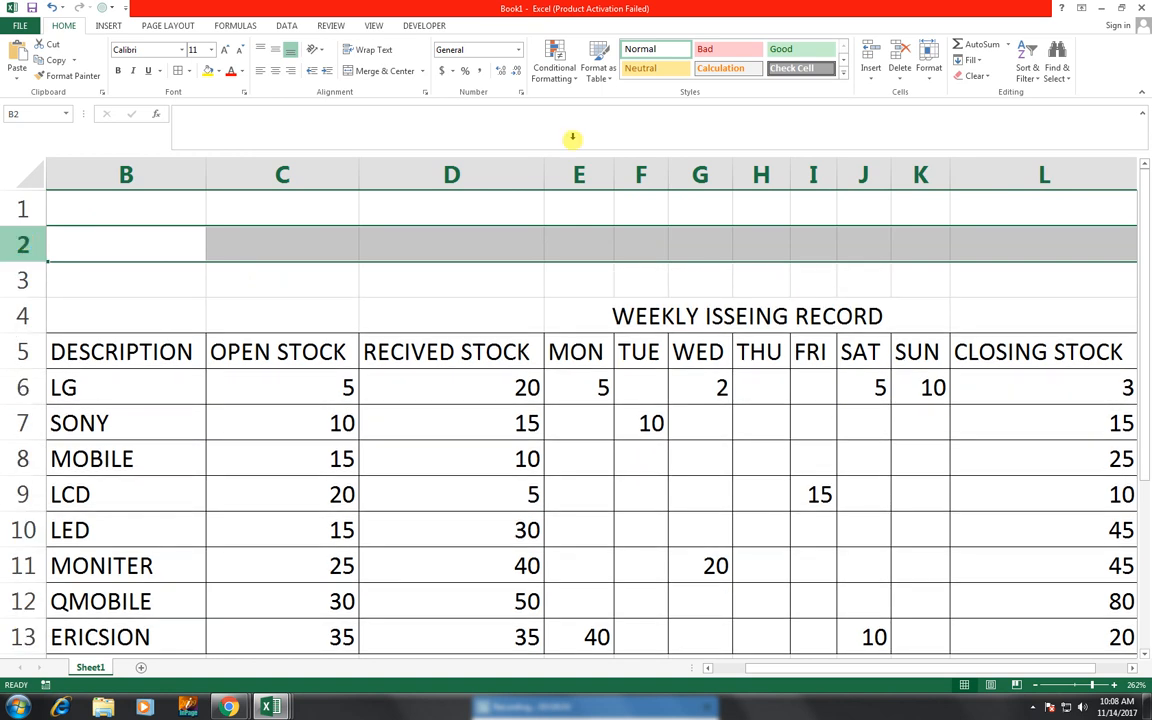
# - Merge and center the cells of rows 1 to 3 above the table
pyautogui.moveTo(183, 211); pyautogui.dragTo(3, 280)
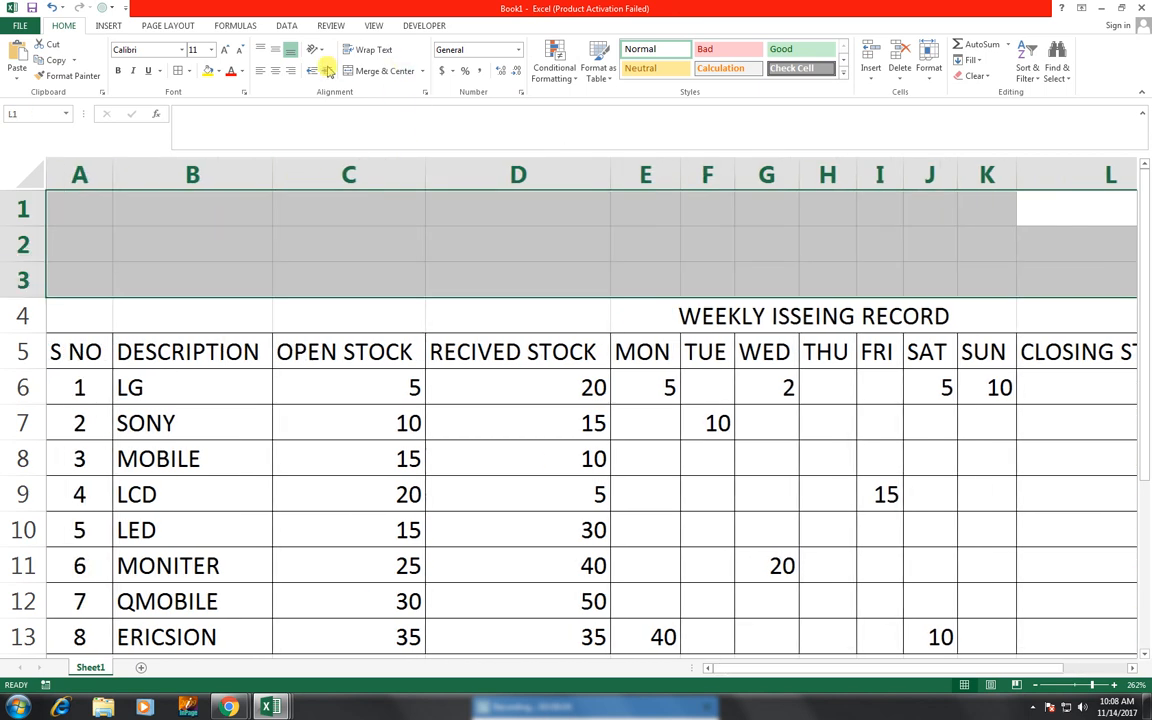
pyautogui.click(376, 80)
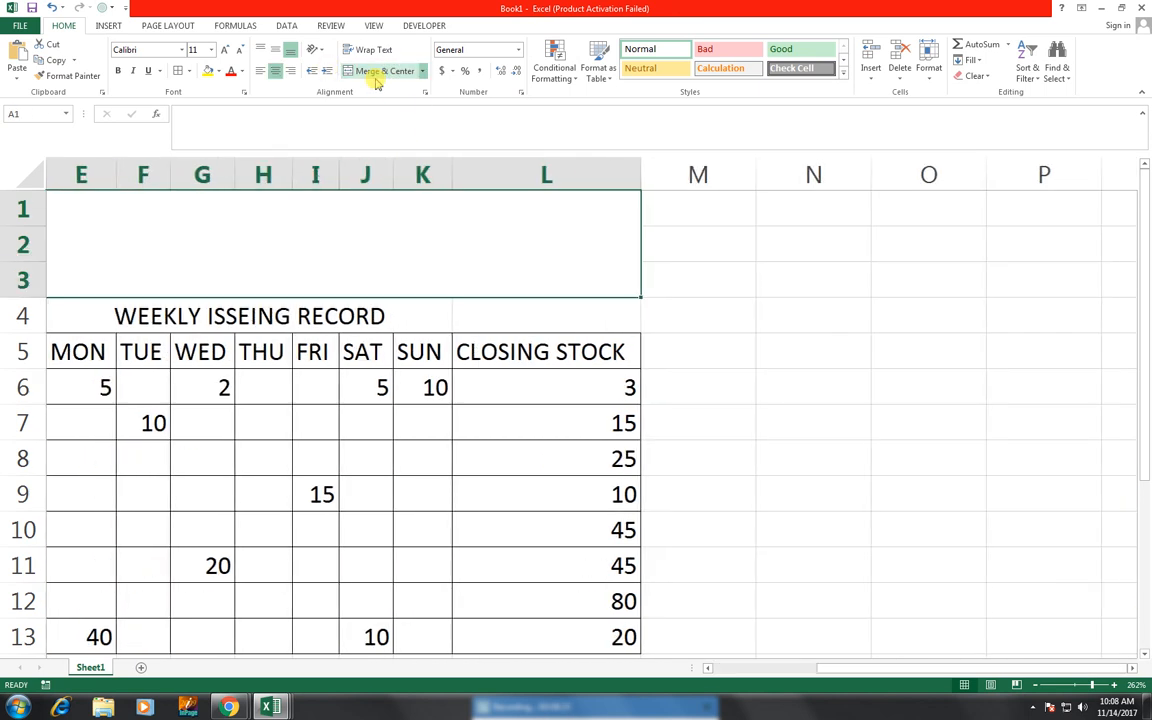
# - Fill the title row A4:L4 with black and set its font colour to white
pyautogui.moveTo(532, 210)
pyautogui.mouseDown()
pyautogui.moveTo(375, 545)
pyautogui.moveTo(115, 628)
pyautogui.moveTo(5, 622)
pyautogui.moveTo(17, 636)
pyautogui.mouseUp()
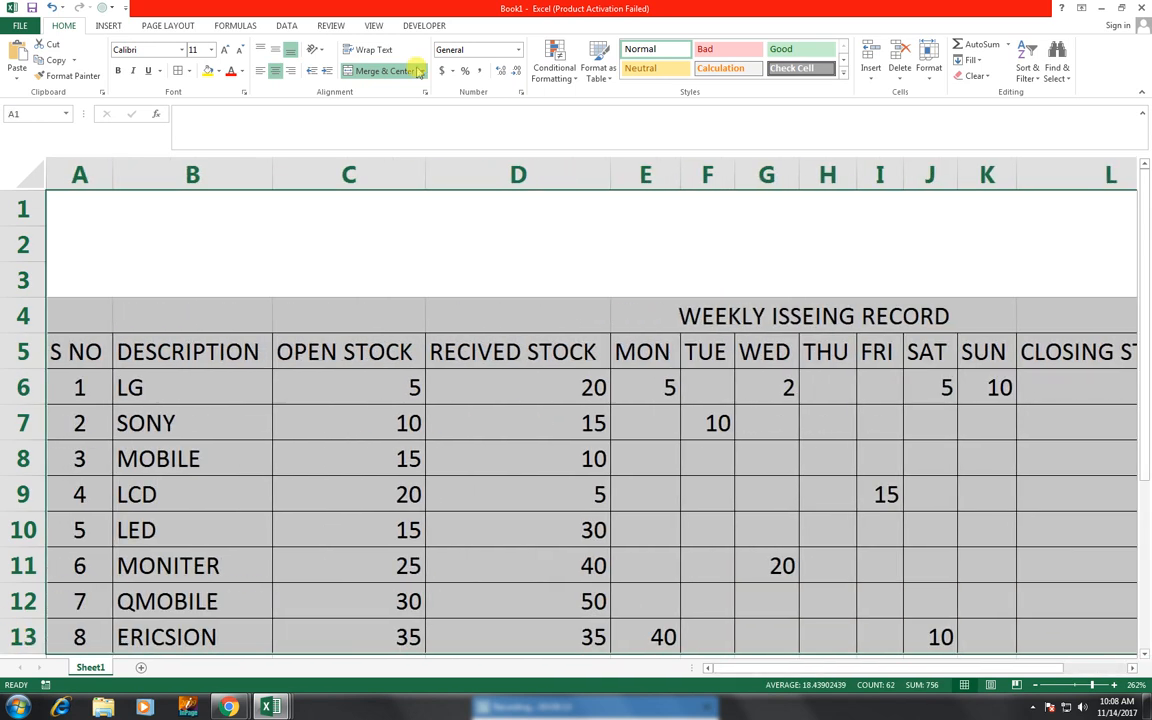
pyautogui.click(373, 25)
pyautogui.click(355, 75)
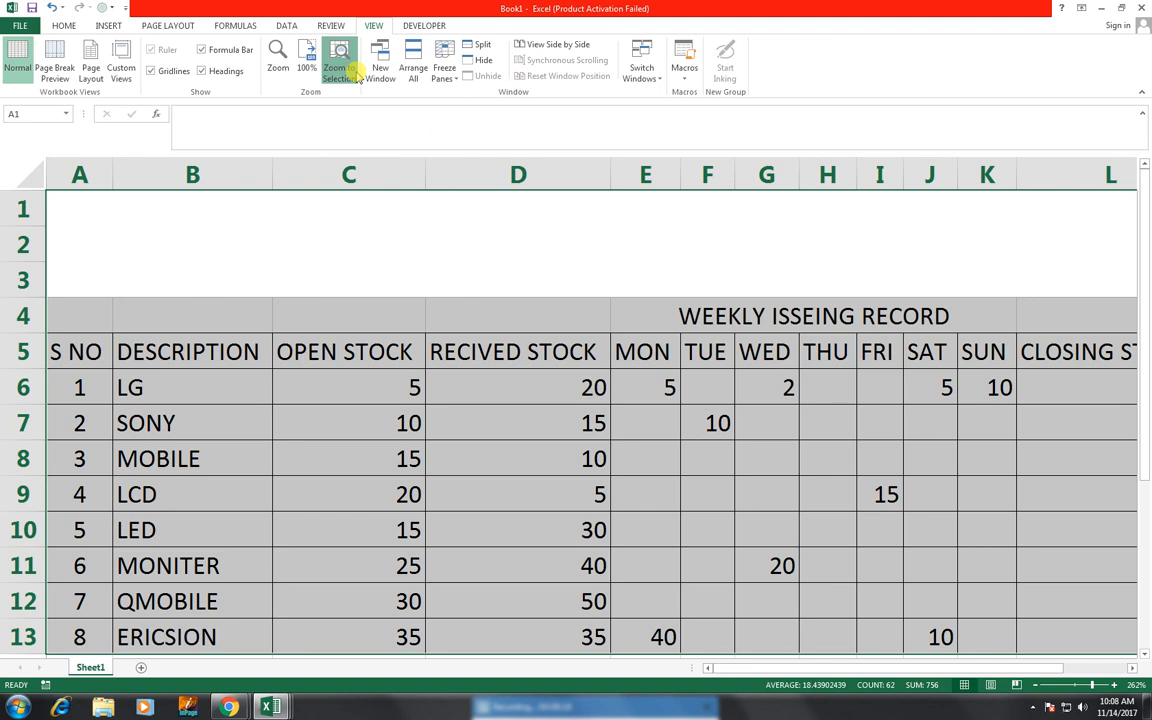
pyautogui.click(668, 307)
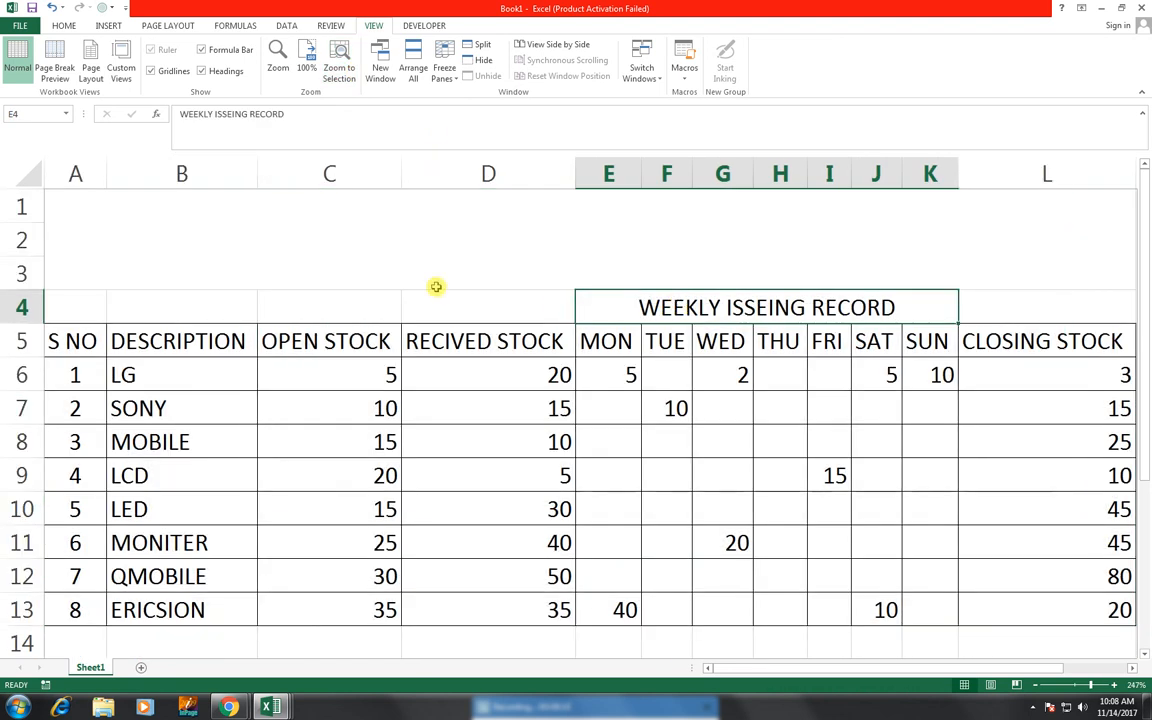
pyautogui.moveTo(100, 308); pyautogui.dragTo(1026, 302)
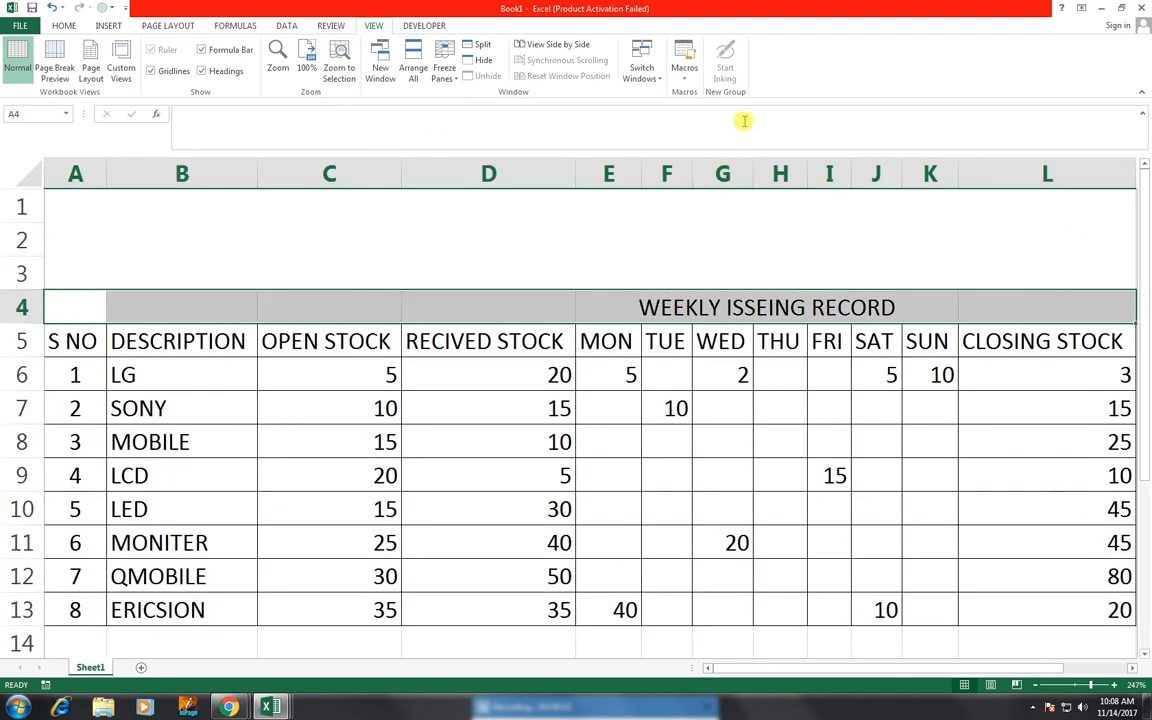
pyautogui.click(76, 28)
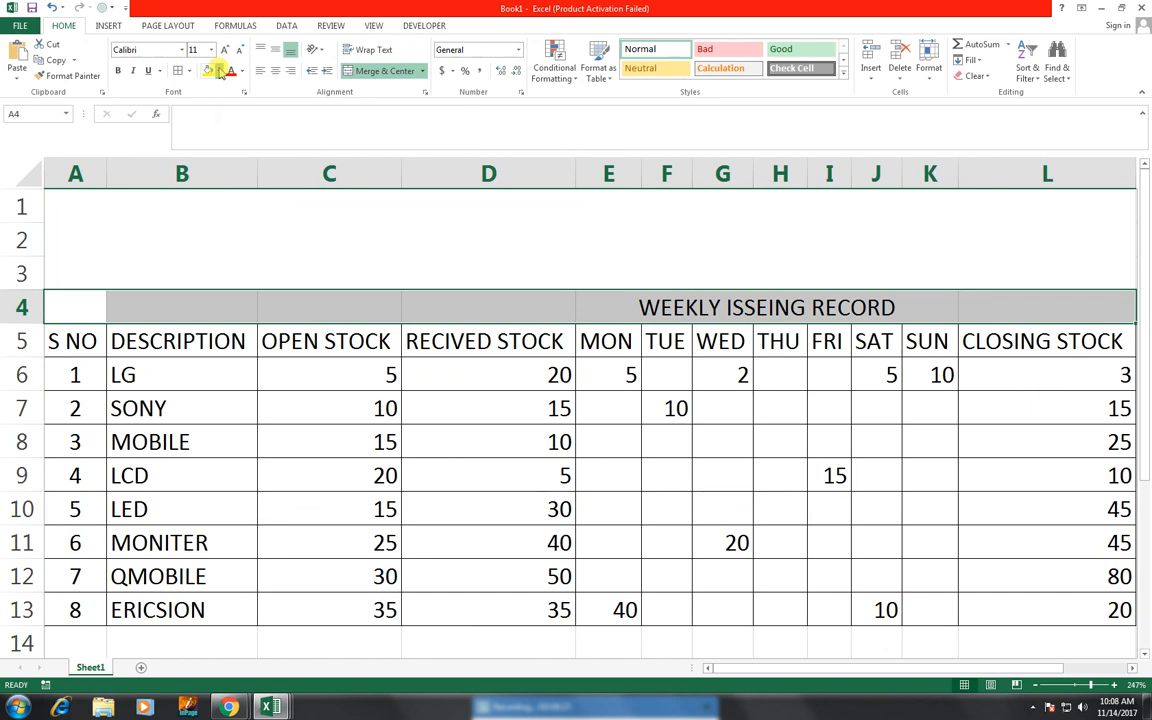
pyautogui.click(219, 72)
pyautogui.click(198, 95)
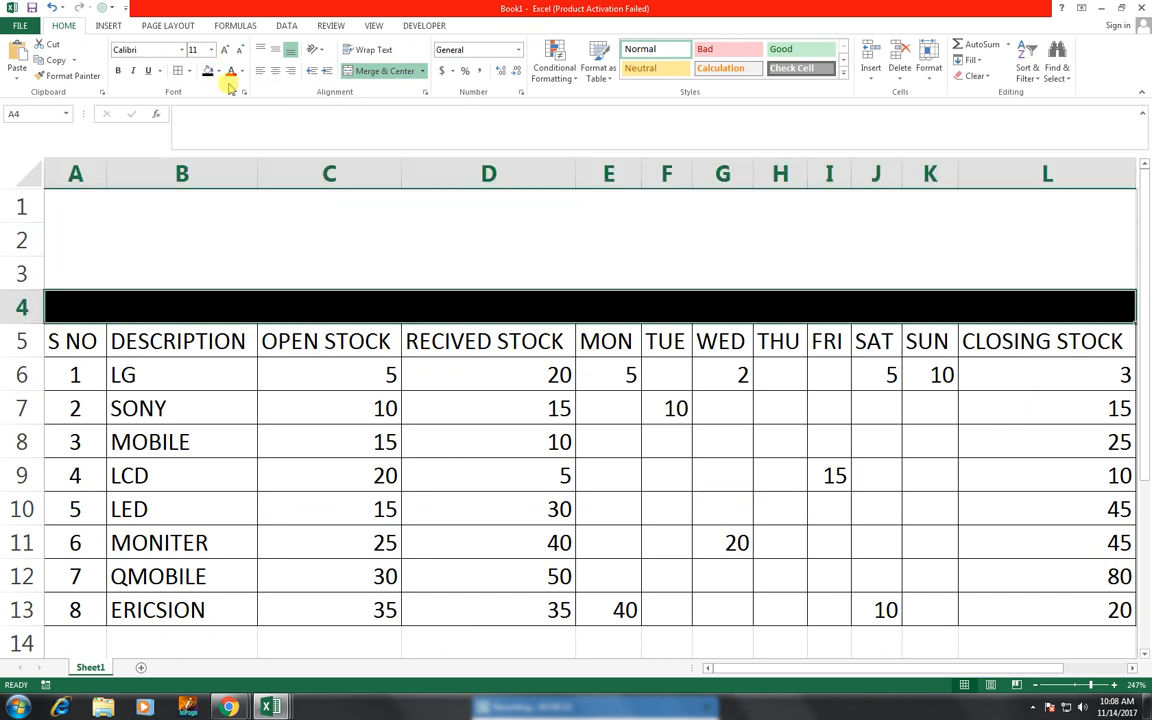
pyautogui.click(241, 72)
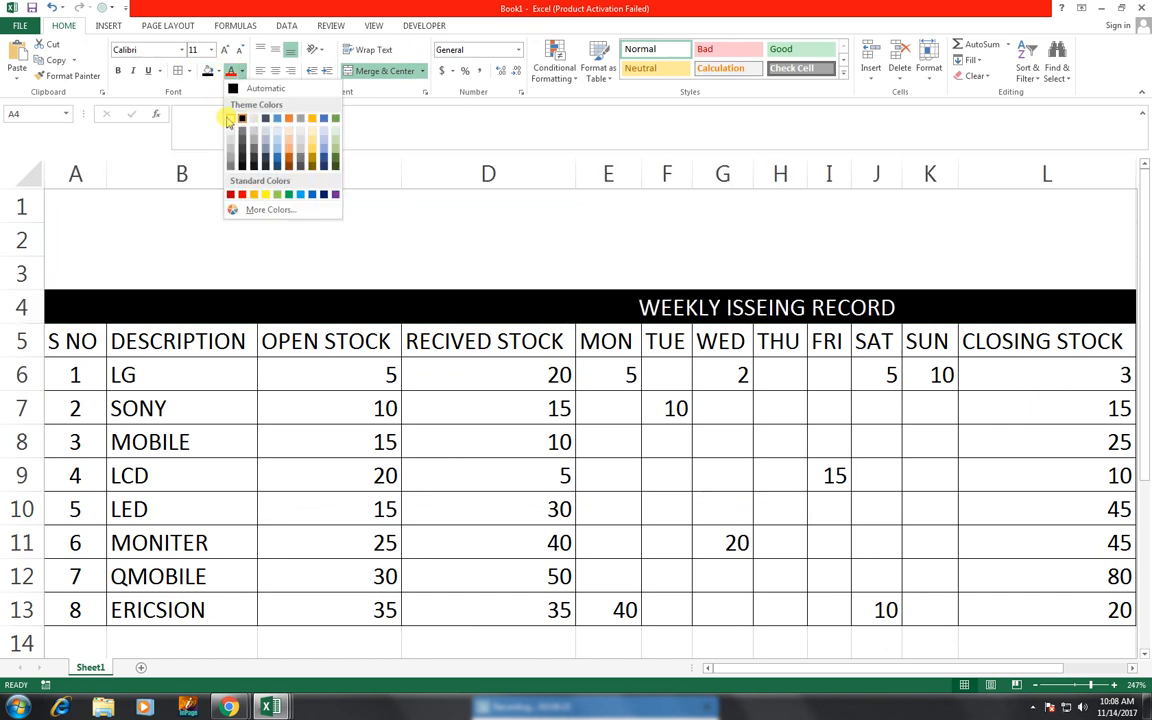
pyautogui.click(230, 118)
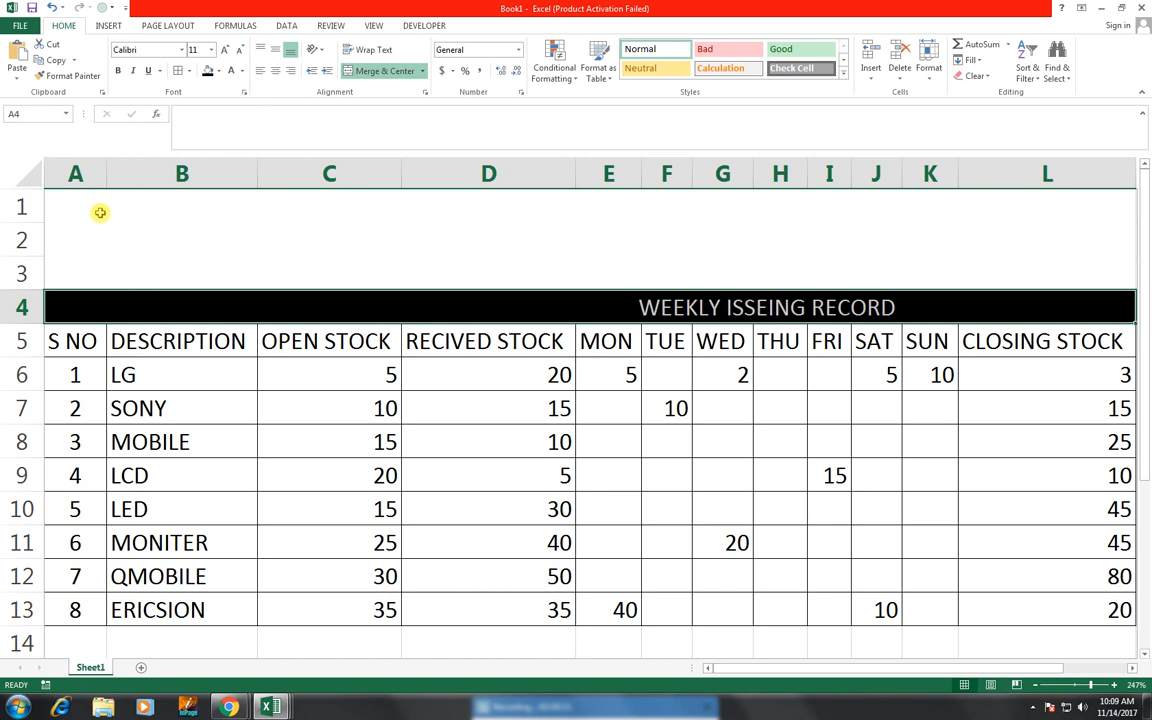
# - Unmerge the cells A1 through L3 above the table
pyautogui.moveTo(74, 198); pyautogui.dragTo(1020, 270)
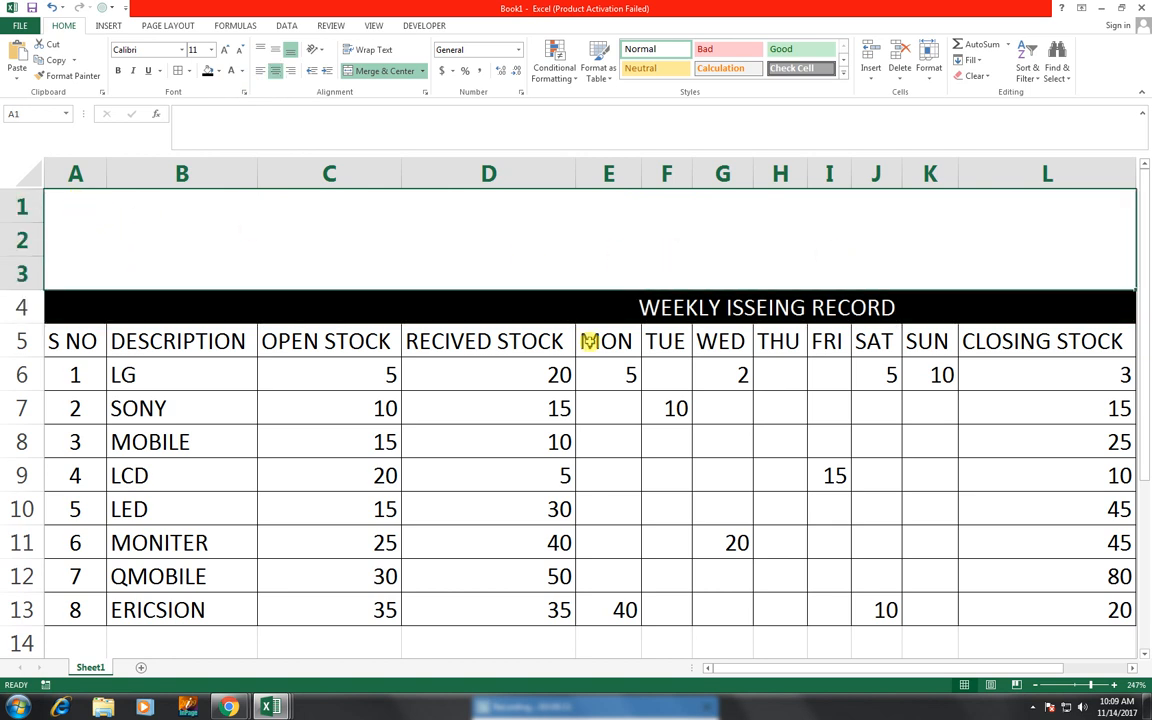
pyautogui.click(193, 303)
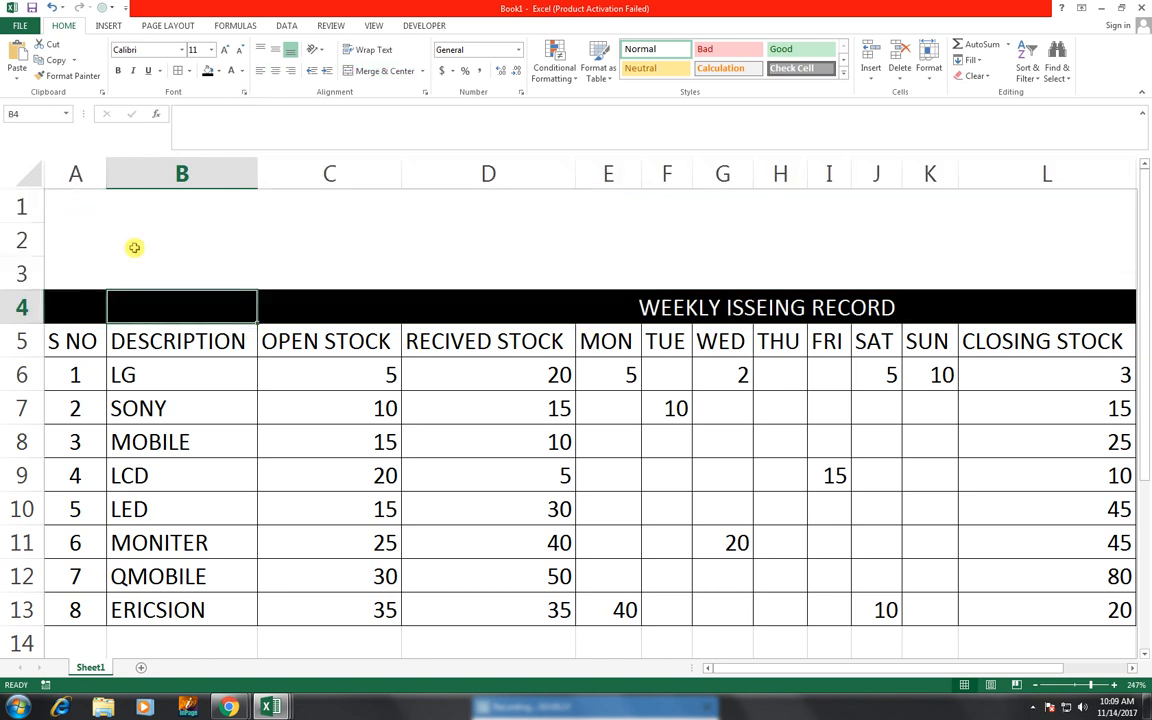
pyautogui.click(89, 209)
pyautogui.moveTo(89, 209); pyautogui.dragTo(1066, 271)
pyautogui.click(385, 71)
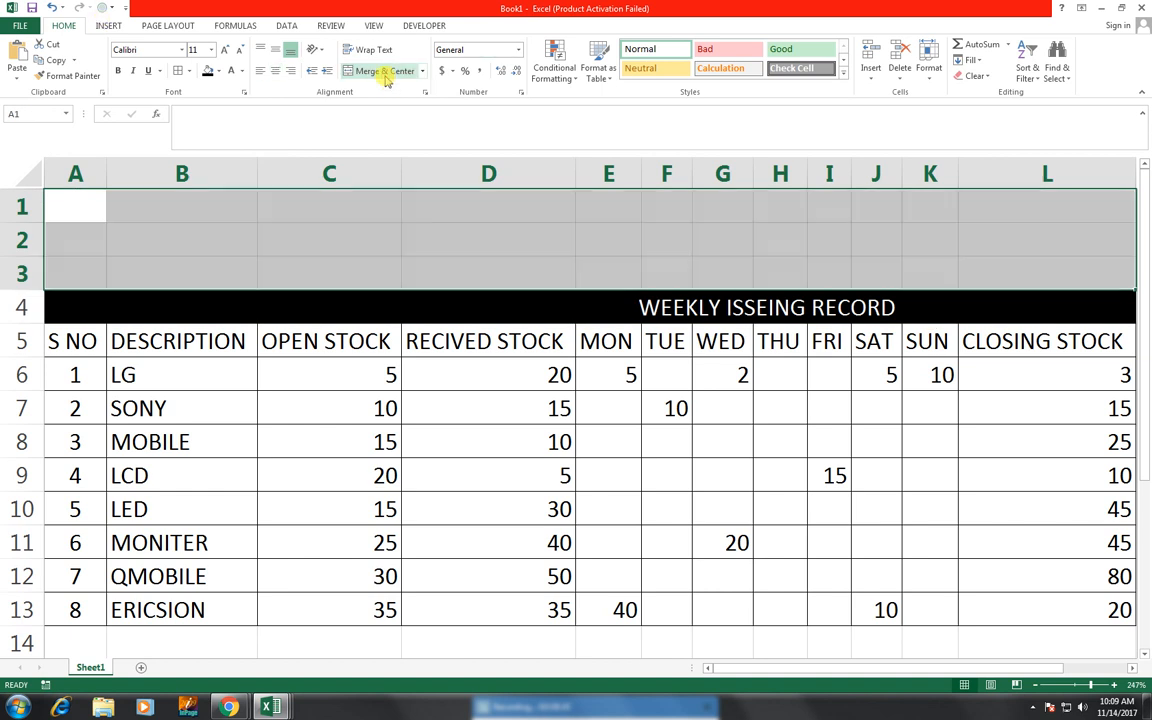
# - Merge and center cells A1:L3 above the table and enter the title STOCK DETAILS
pyautogui.click(378, 71)
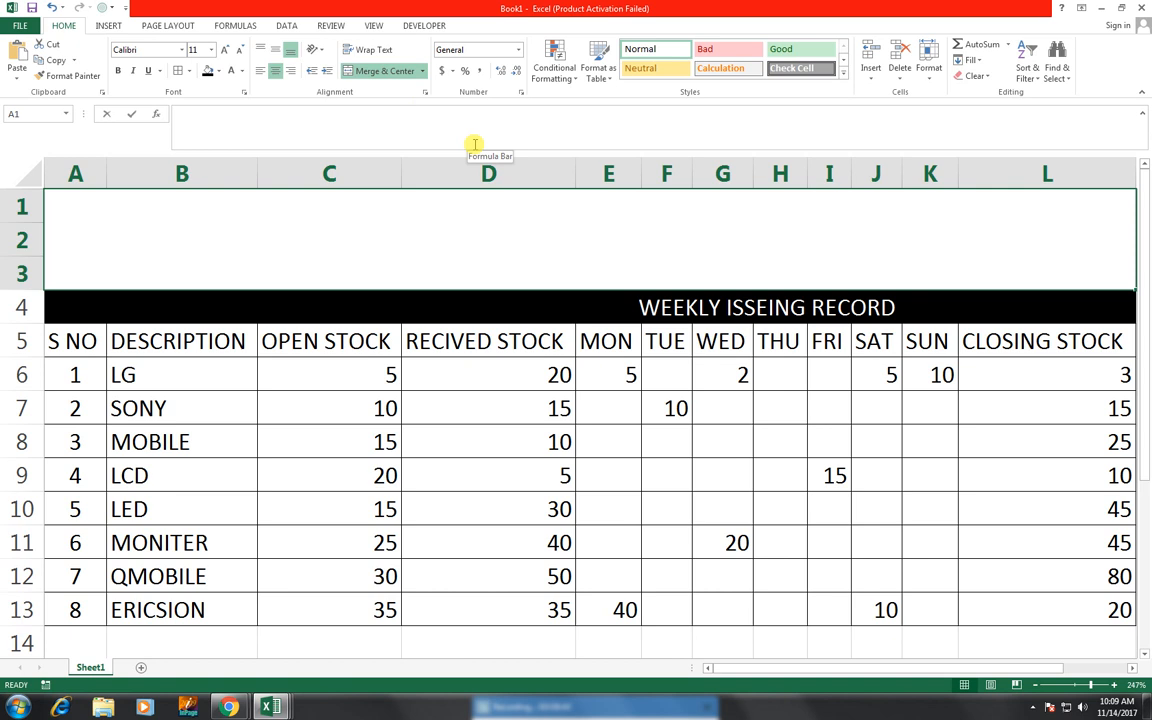
pyautogui.write('WEE')
pyautogui.press('BackSpace')
pyautogui.press('BackSpace')
pyautogui.press('BackSpace')
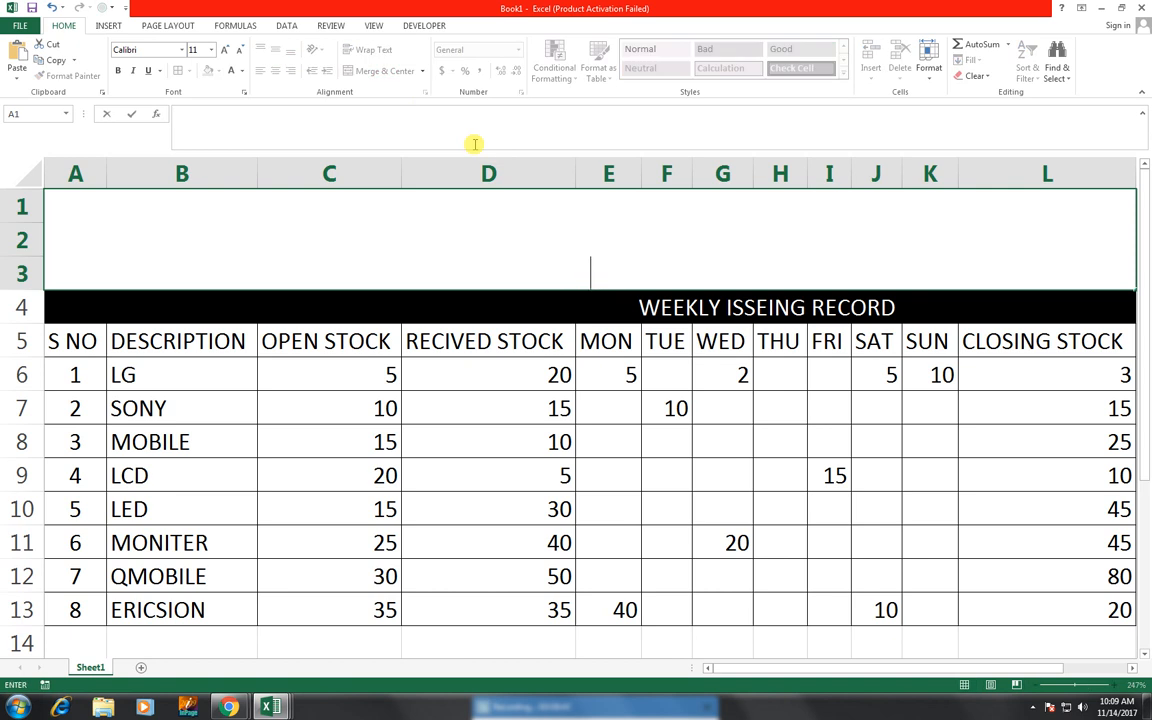
pyautogui.write('STOCK D')
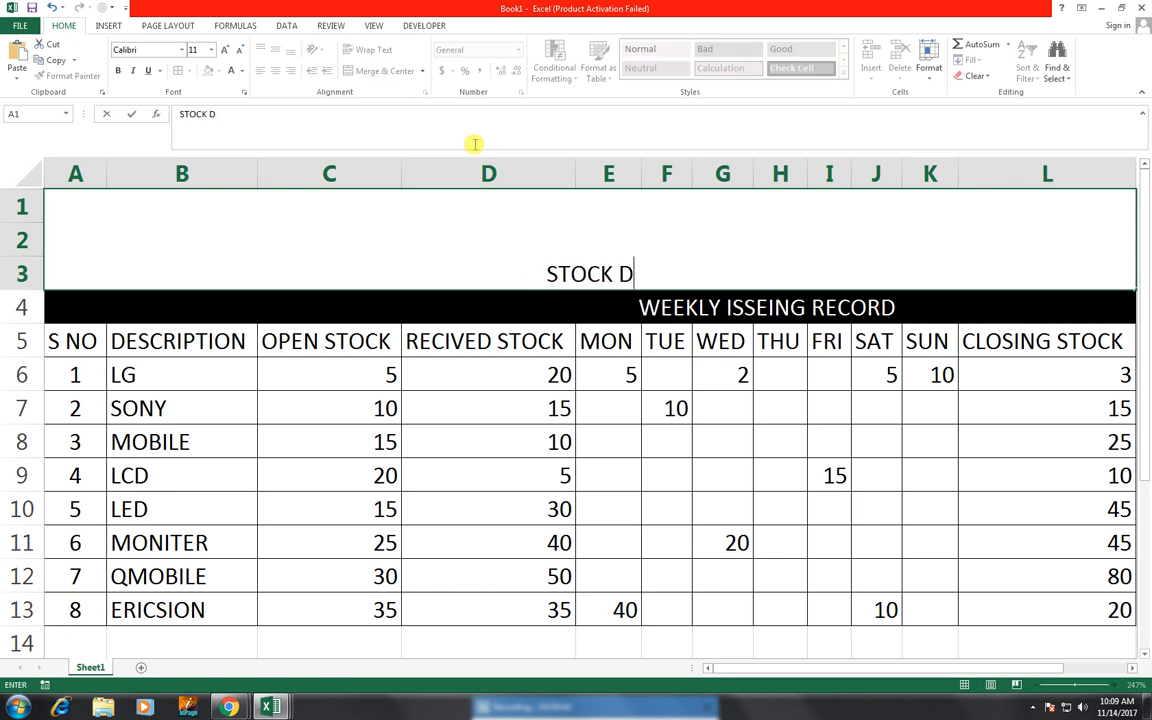
pyautogui.write('ET')
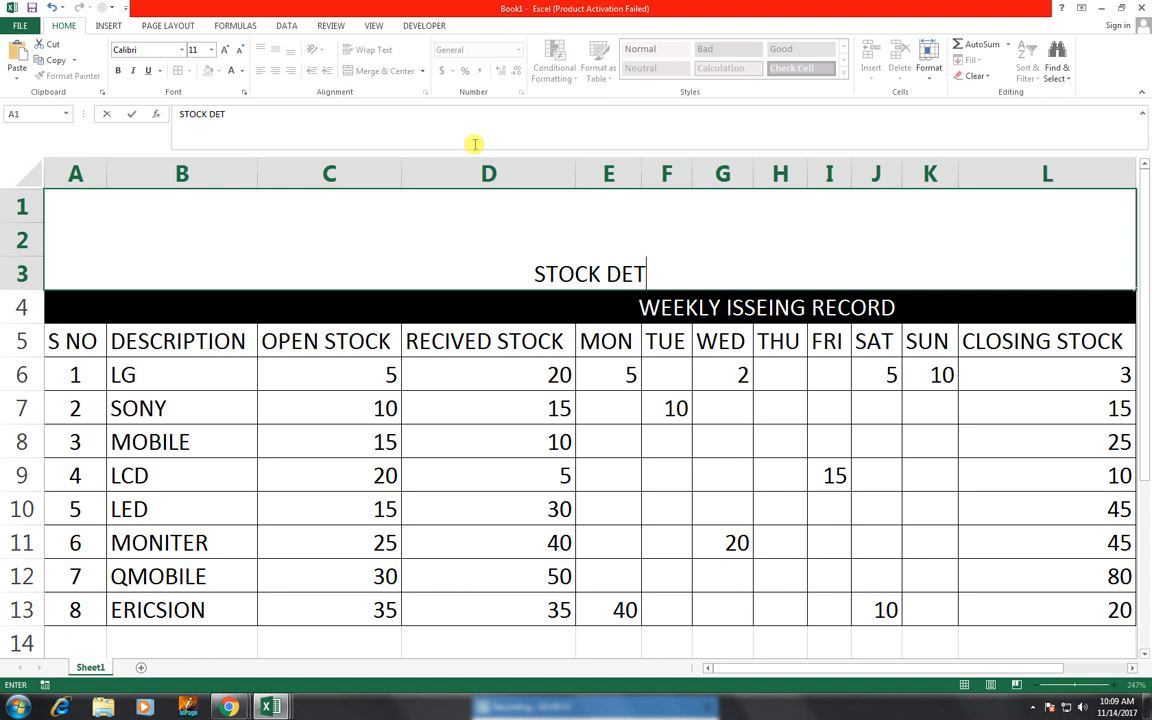
pyautogui.write('ILAS')
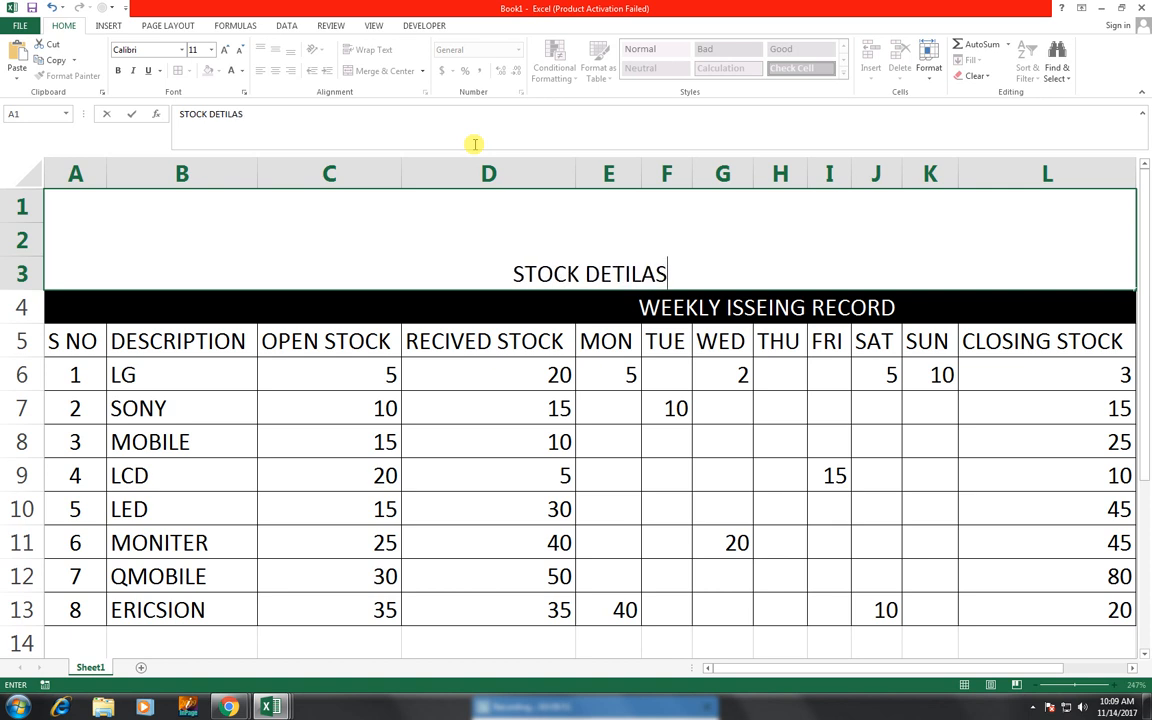
pyautogui.press('BackSpace')
pyautogui.press('BackSpace')
pyautogui.press('BackSpace')
pyautogui.press('BackSpace')
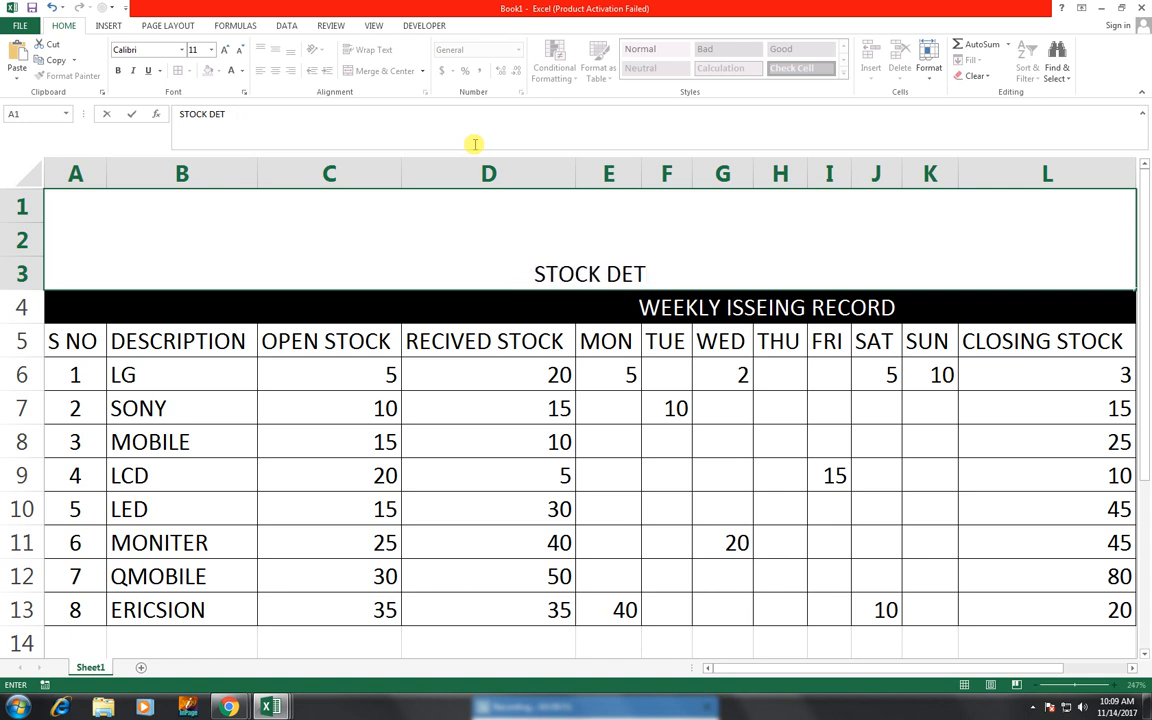
pyautogui.write('A')
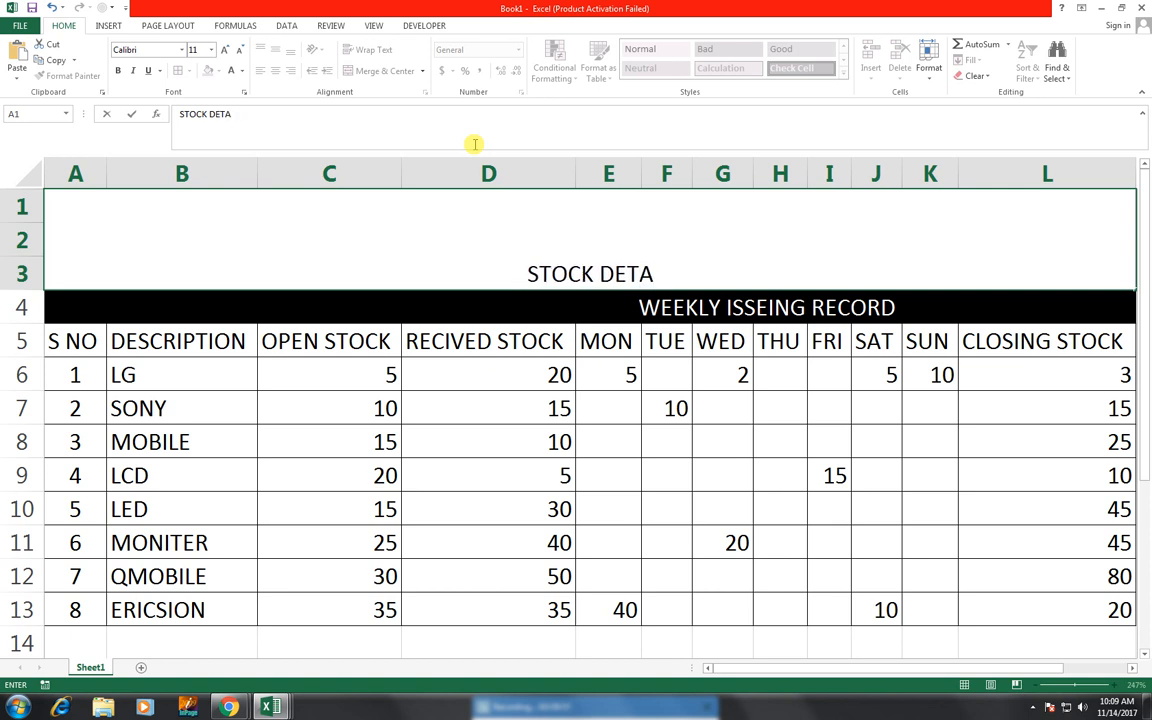
pyautogui.write('ILS')
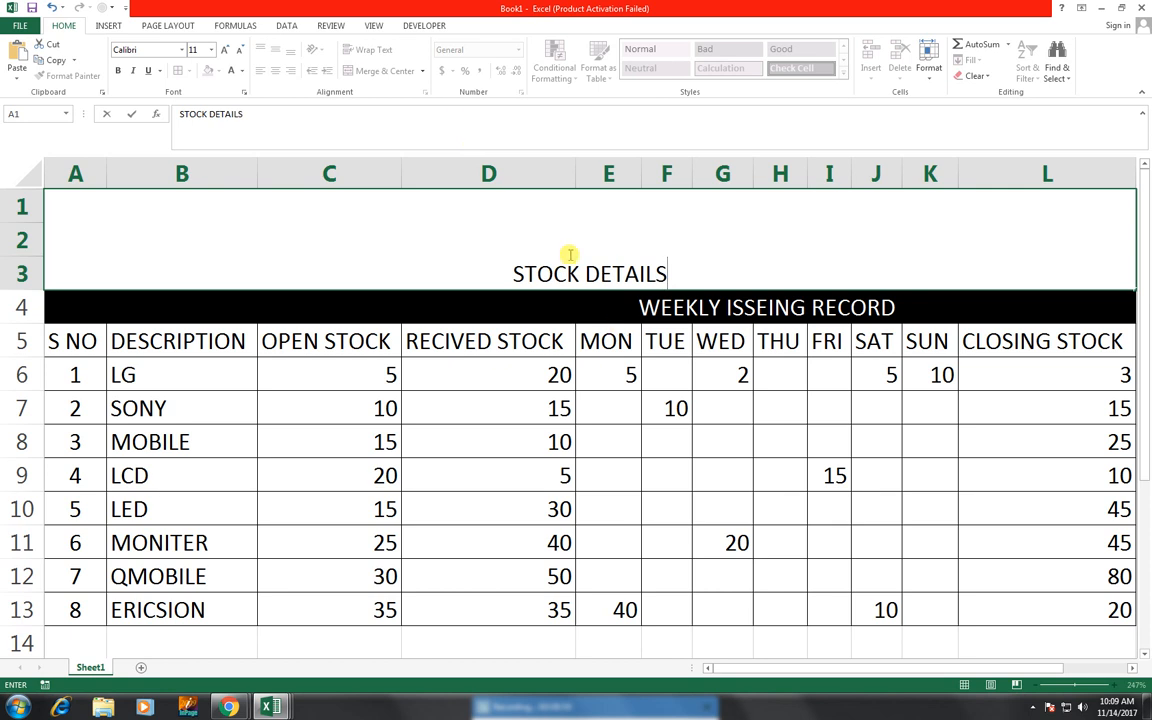
# - Insert the word WEEKLY at the start of the title text
pyautogui.click(513, 270)
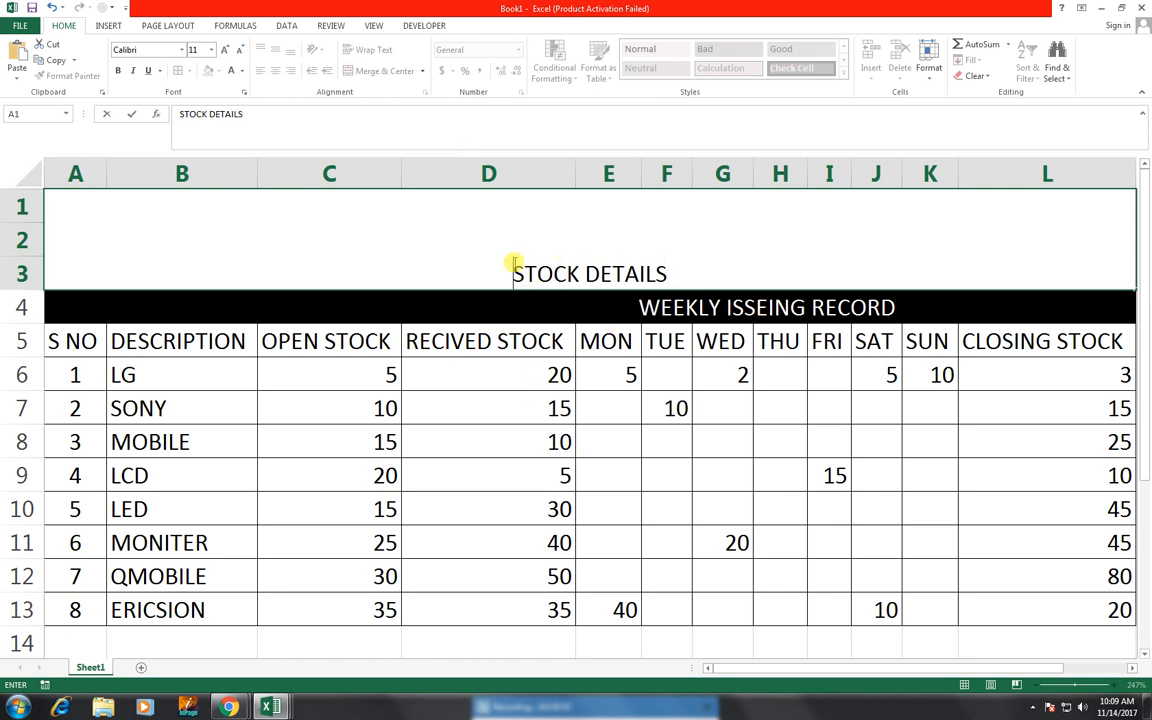
pyautogui.write('WEEKL')
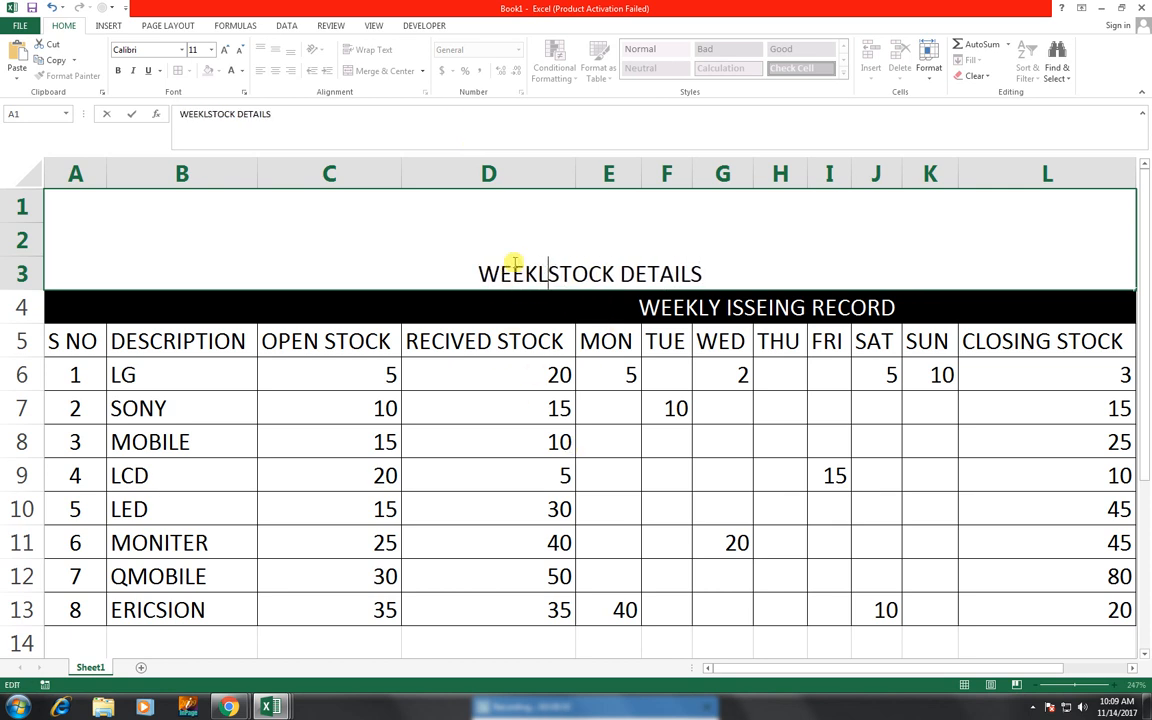
pyautogui.write('Y')
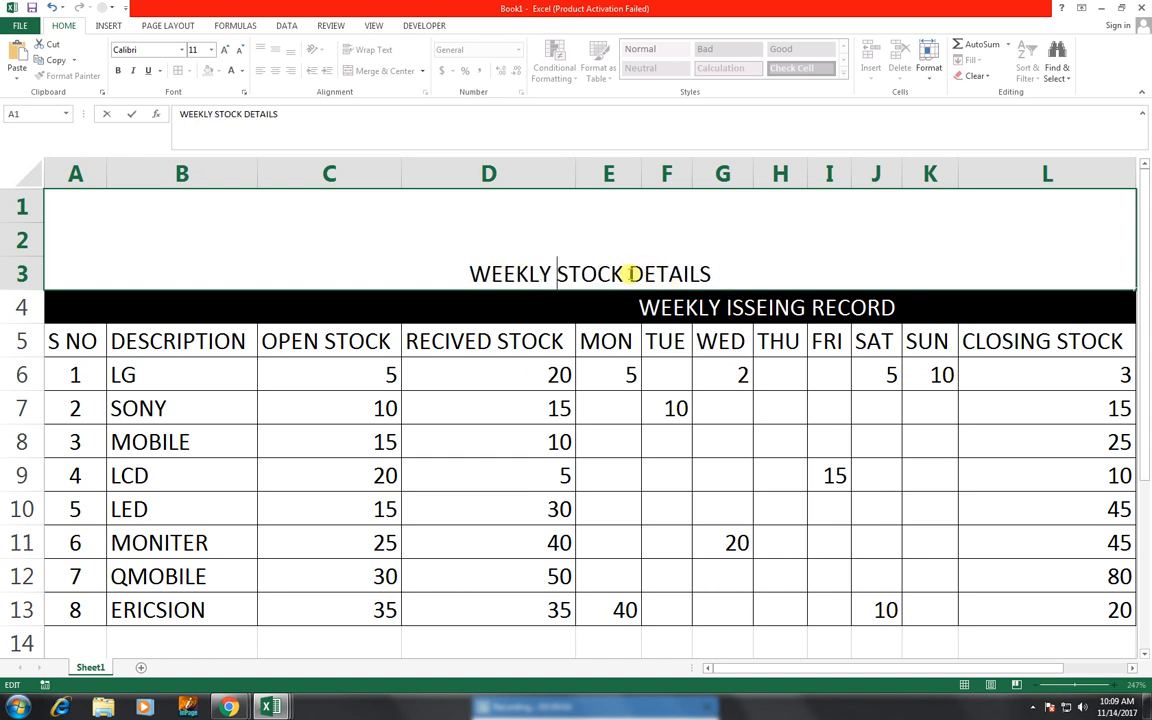
pyautogui.click(709, 273)
pyautogui.click(617, 340)
# - Append RECORD to the title so it reads WEEKLY STOCK DETAILS RECORD
pyautogui.click(596, 252)
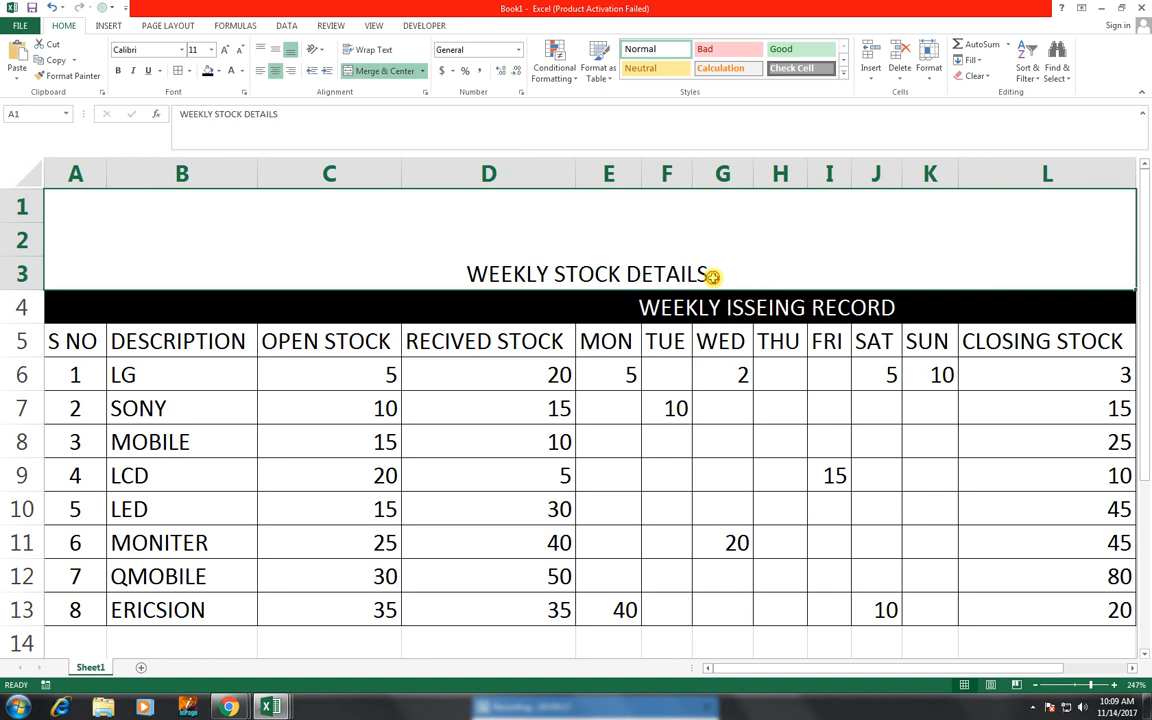
pyautogui.press('F2')
pyautogui.write('REC')
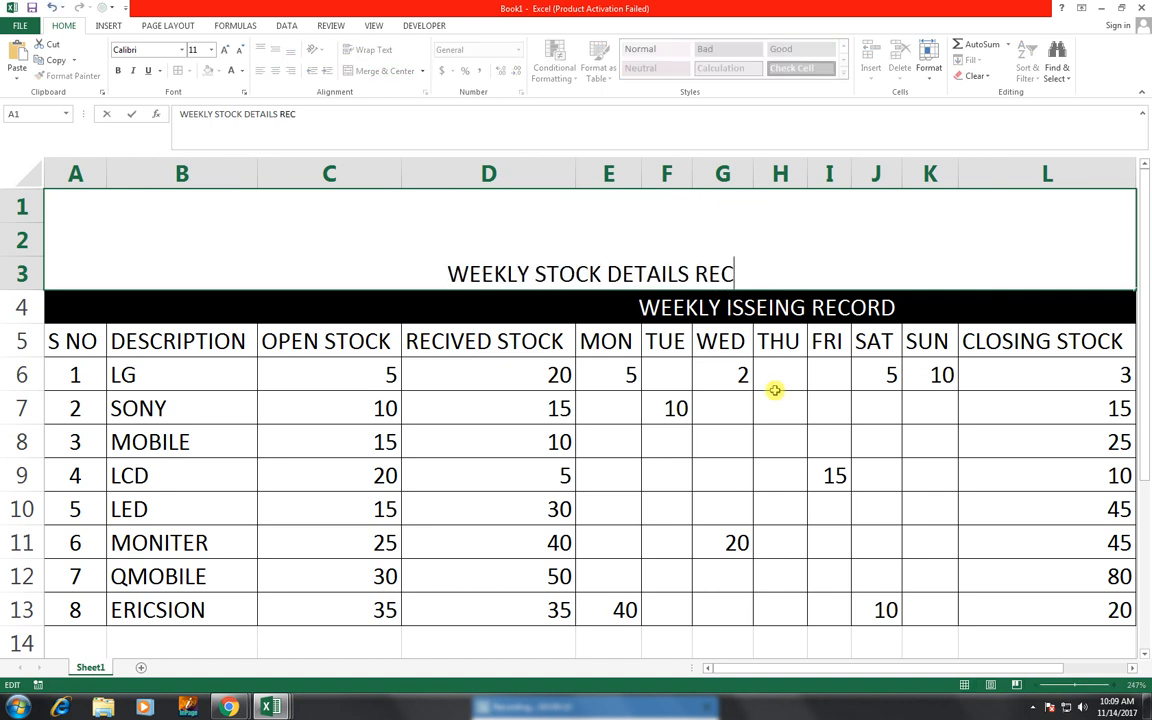
pyautogui.write('ORD')
pyautogui.click(615, 385)
# - Middle-align the title vertically and set its font size to 28
pyautogui.click(583, 257)
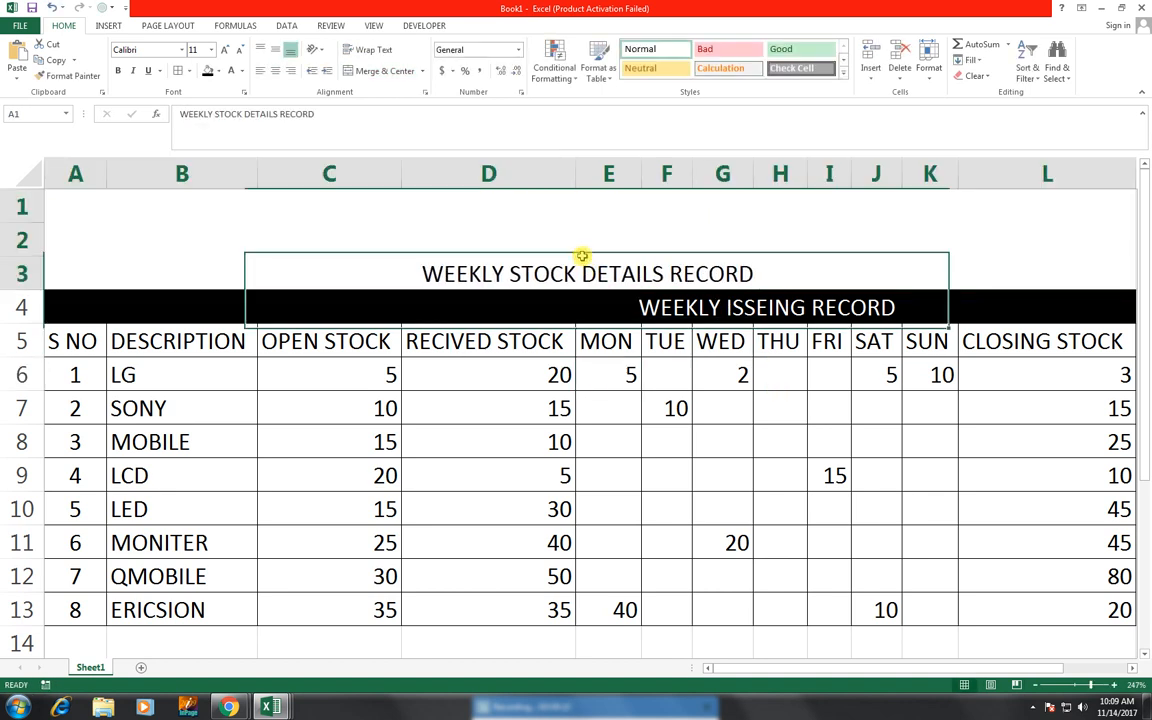
pyautogui.click(275, 49)
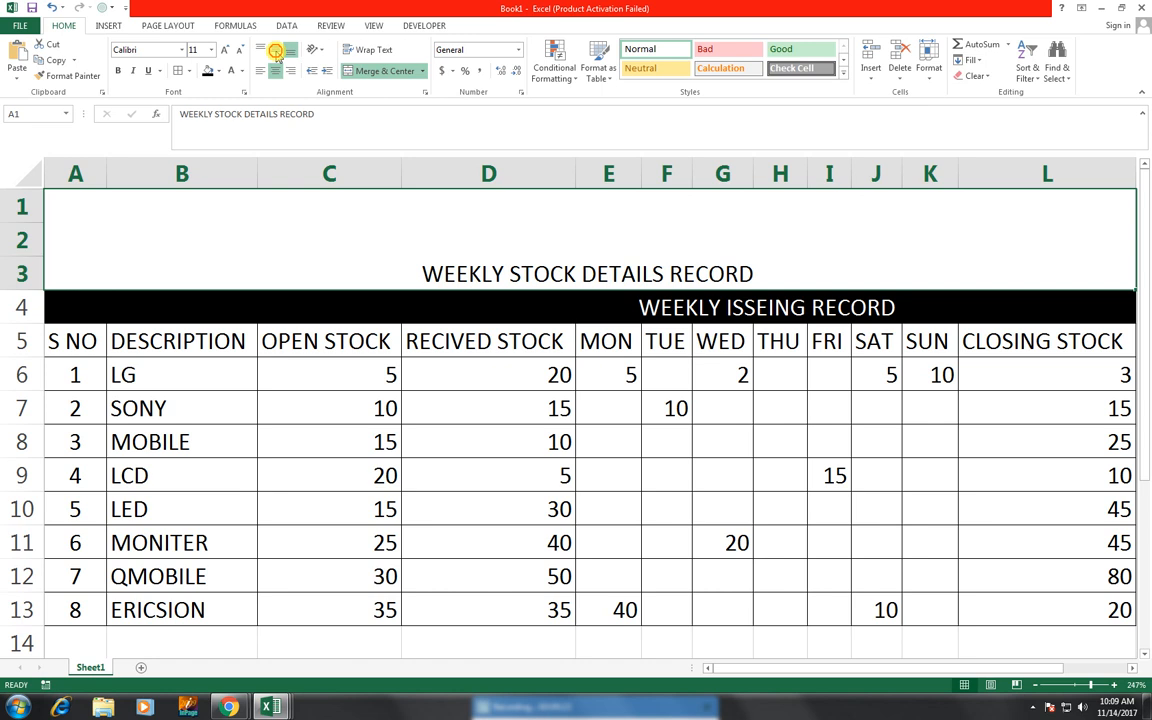
pyautogui.click(222, 49)
pyautogui.click(222, 49)
pyautogui.click(222, 49)
pyautogui.click(222, 49)
pyautogui.click(222, 49)
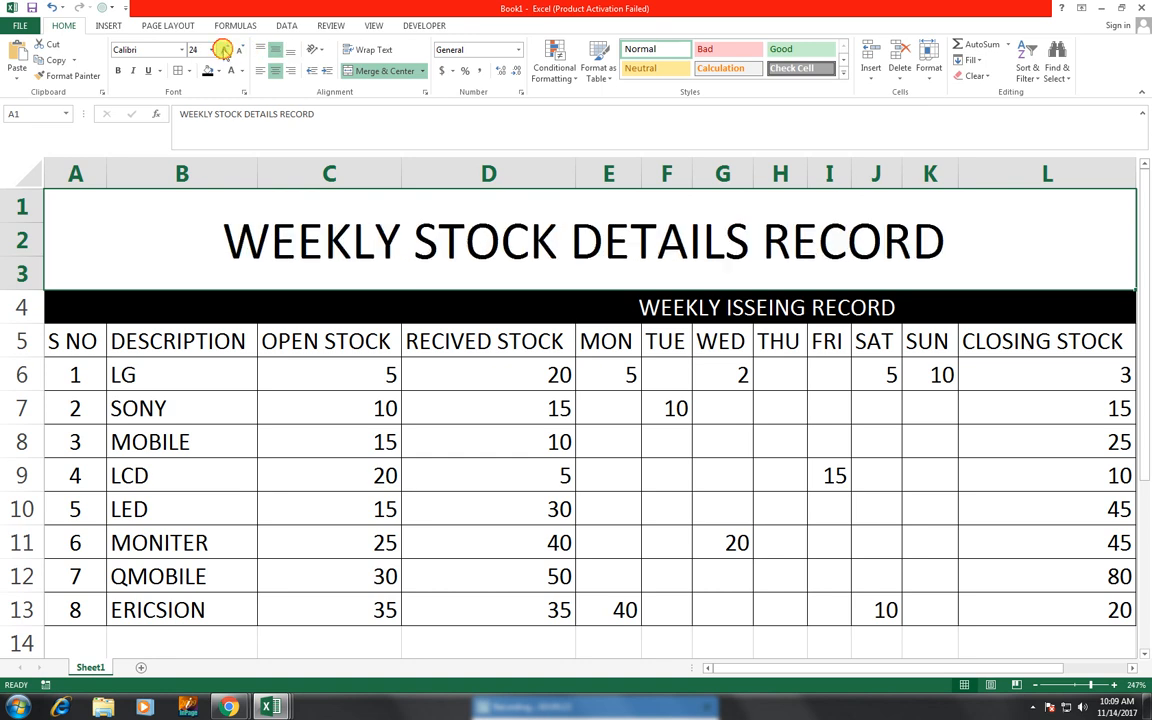
pyautogui.click(222, 49)
pyautogui.click(222, 49)
pyautogui.click(222, 49)
pyautogui.click(222, 49)
pyautogui.click(222, 49)
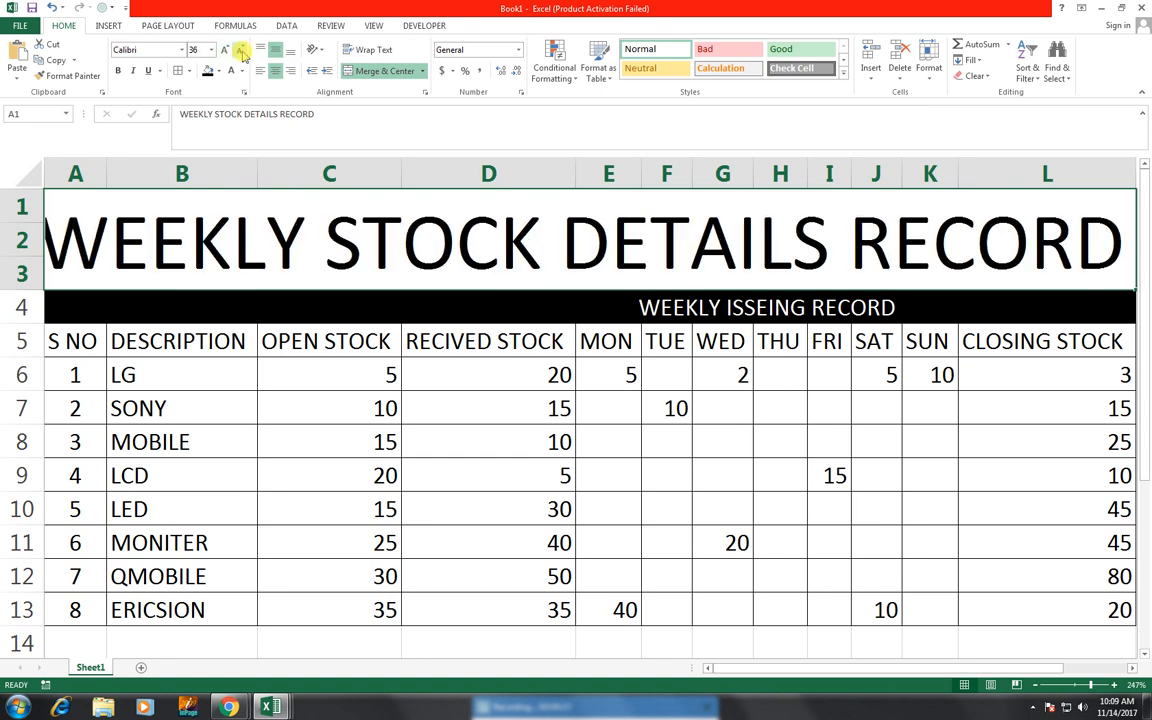
pyautogui.click(241, 52)
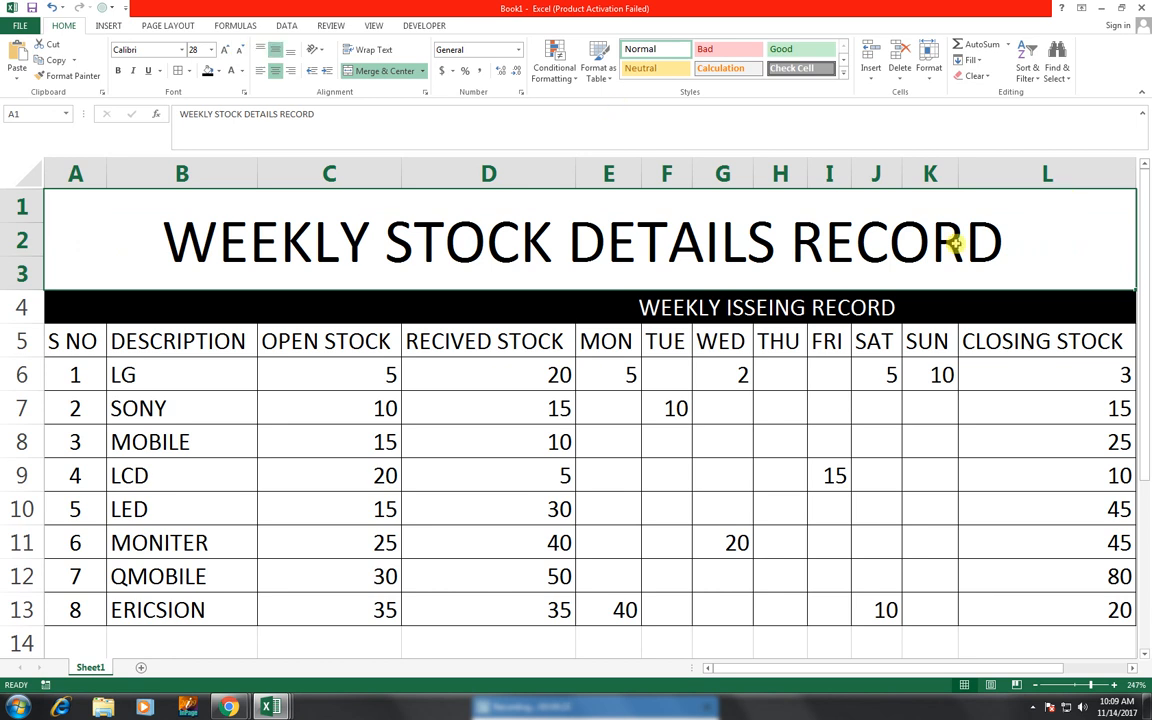
pyautogui.doubleClick(805, 237)
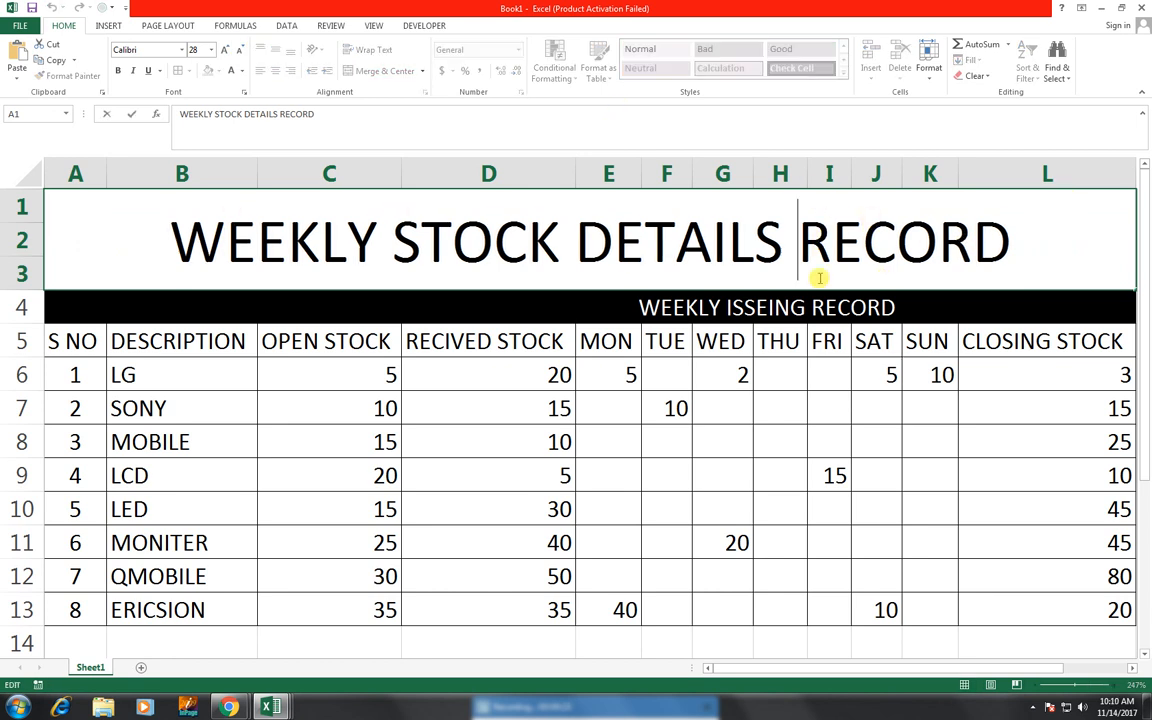
pyautogui.hotkey('shift', 'Right')
pyautogui.keyDown('shift'); pyautogui.click(1055, 232); pyautogui.keyUp('shift')
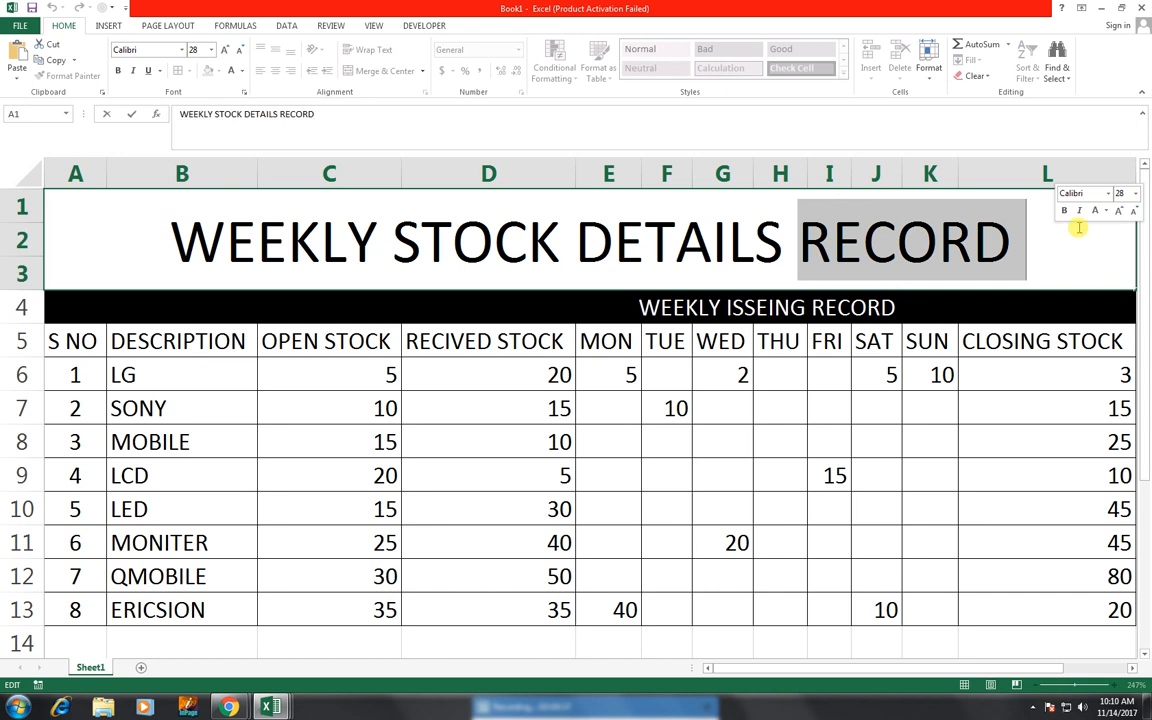
pyautogui.click(604, 398)
# - Format the title in Arial Black at 24 pt with a dark blue fill
pyautogui.click(476, 246)
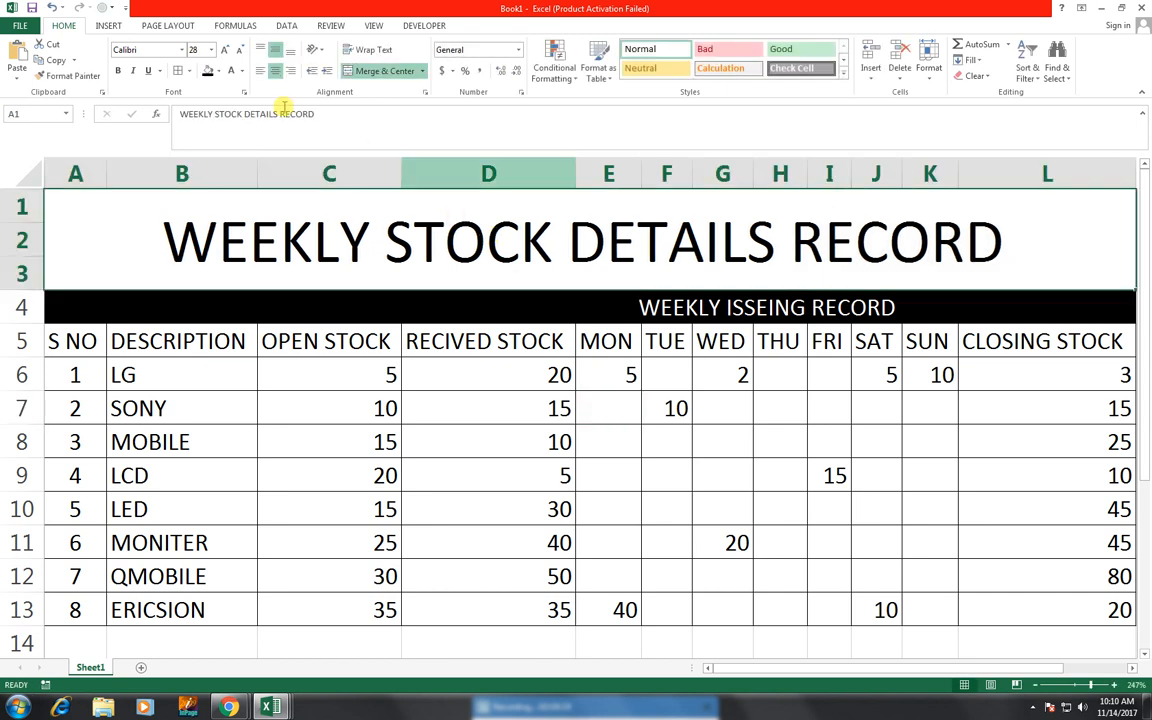
pyautogui.click(182, 49)
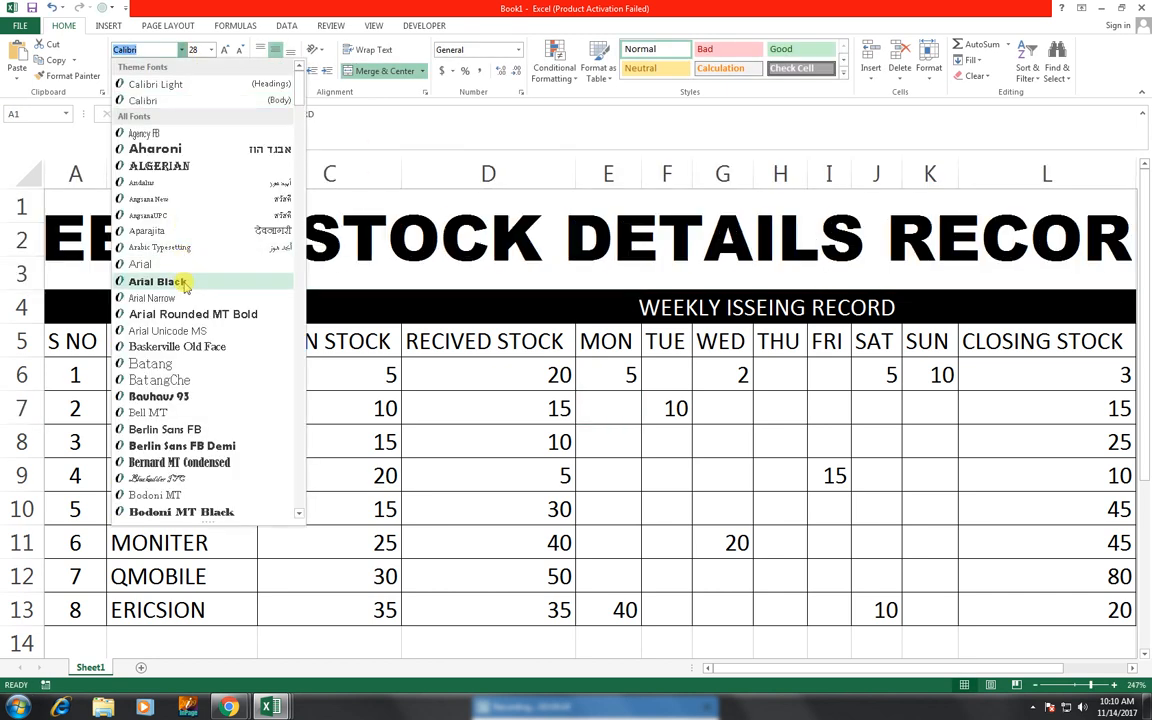
pyautogui.click(157, 282)
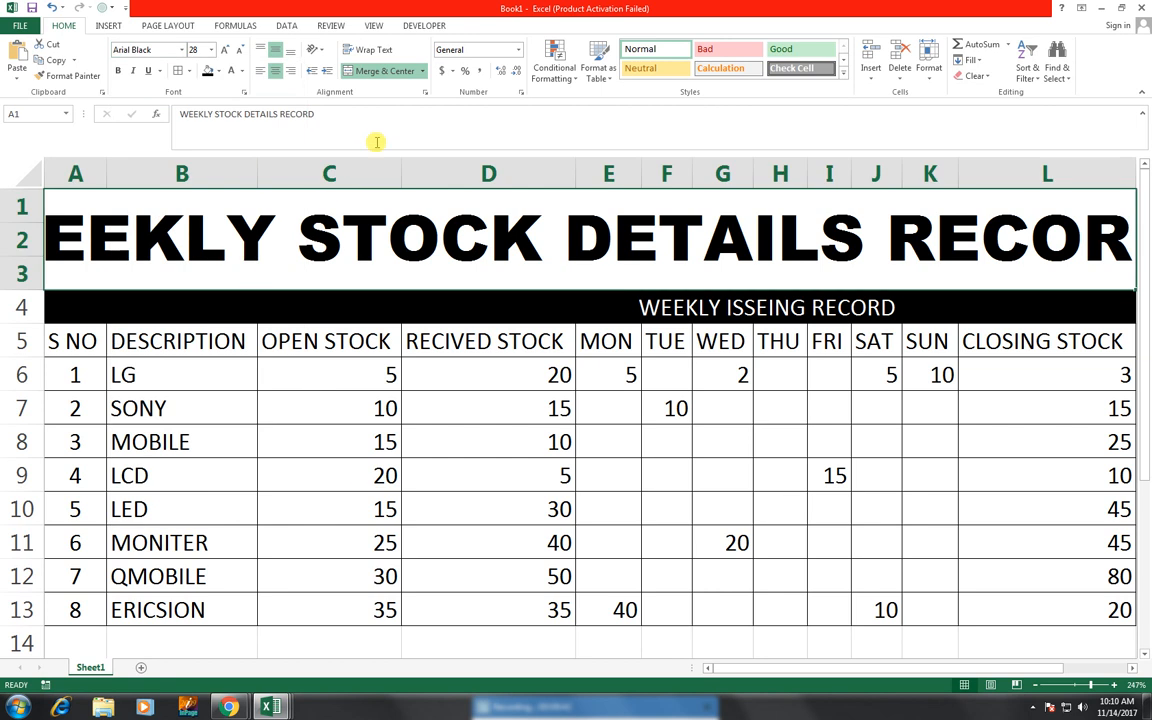
pyautogui.click(241, 51)
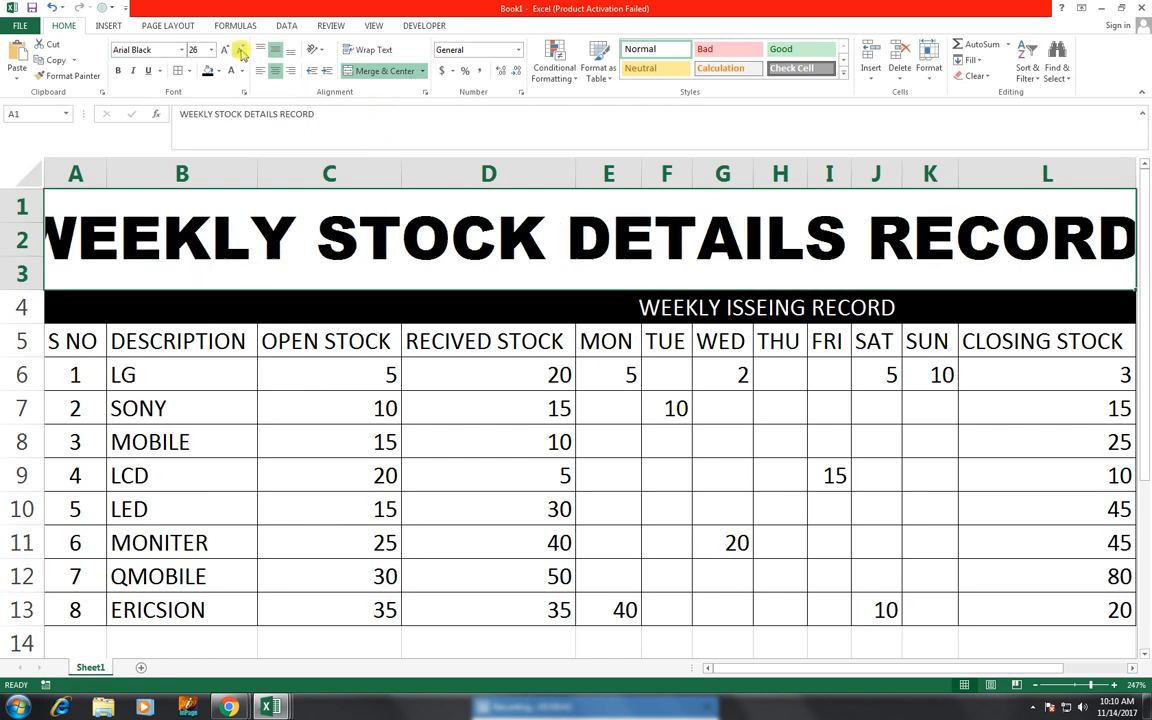
pyautogui.click(241, 51)
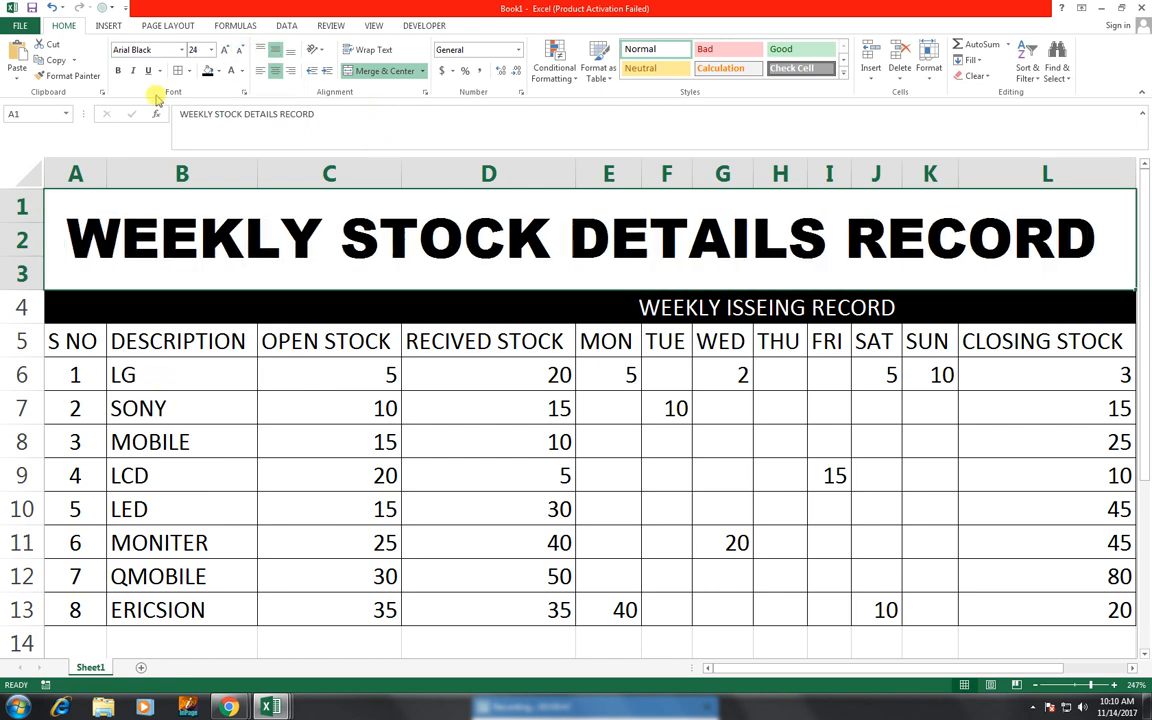
pyautogui.click(219, 71)
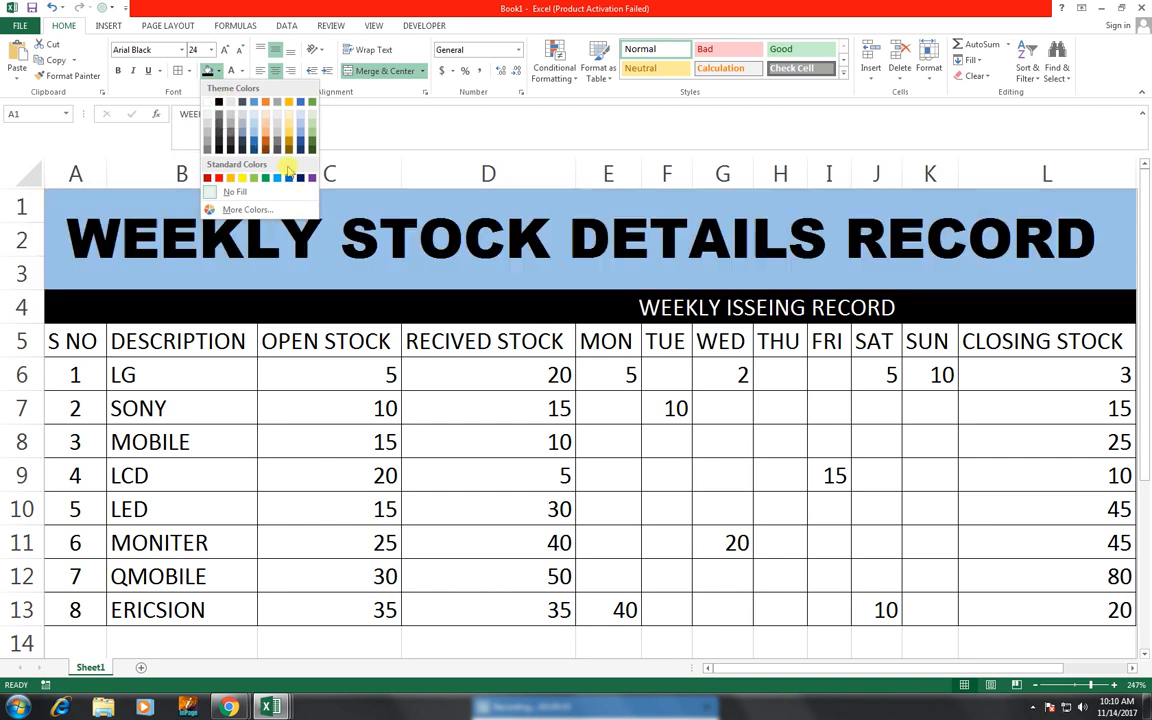
pyautogui.click(300, 178)
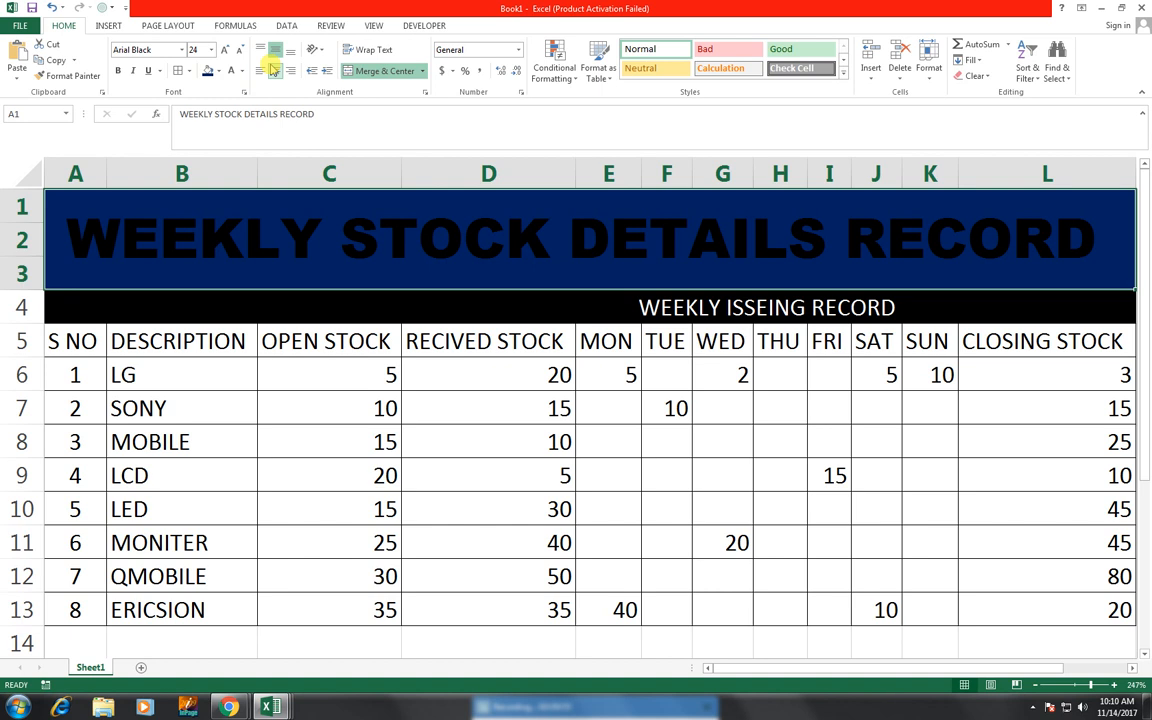
# - Insert a new row at row 2 within the merged title block
pyautogui.click(22, 240)
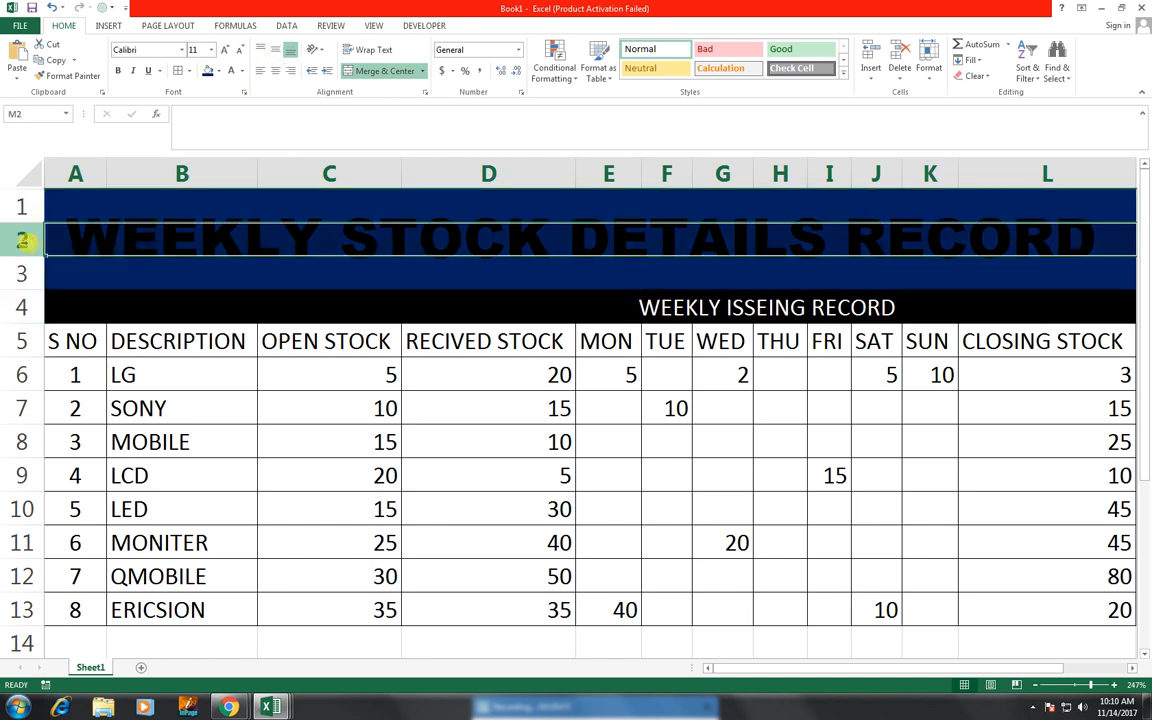
pyautogui.hotkey('ctrl', 'shift', '=')
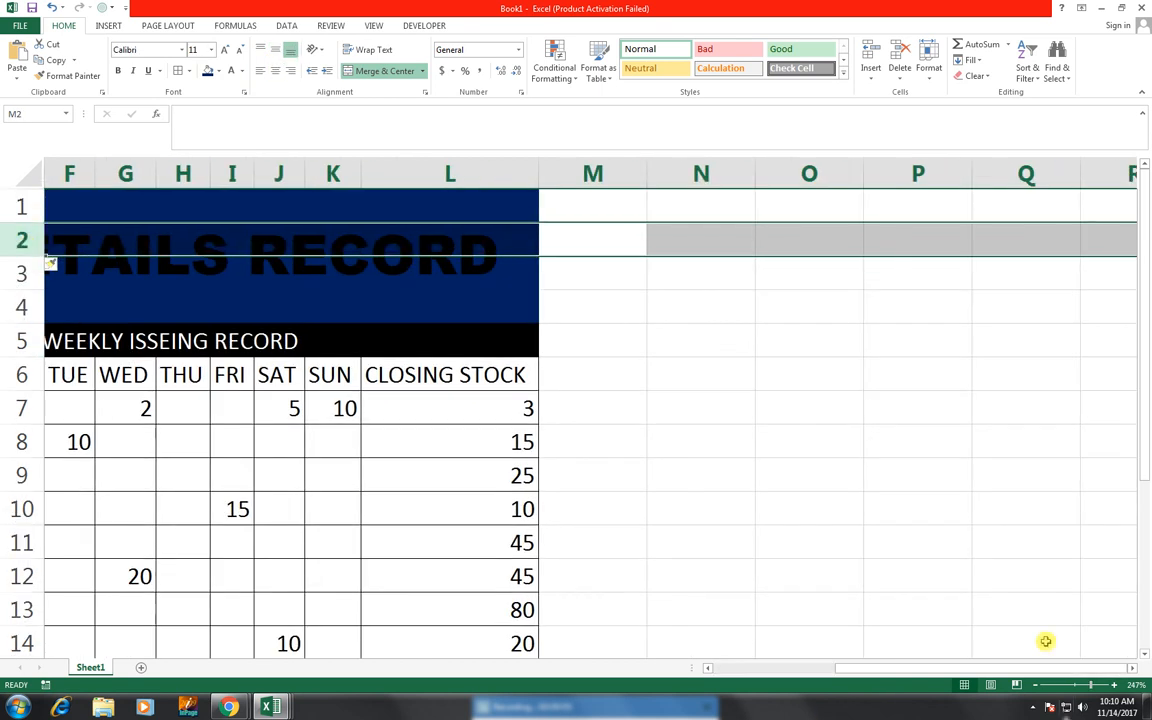
pyautogui.click(743, 669)
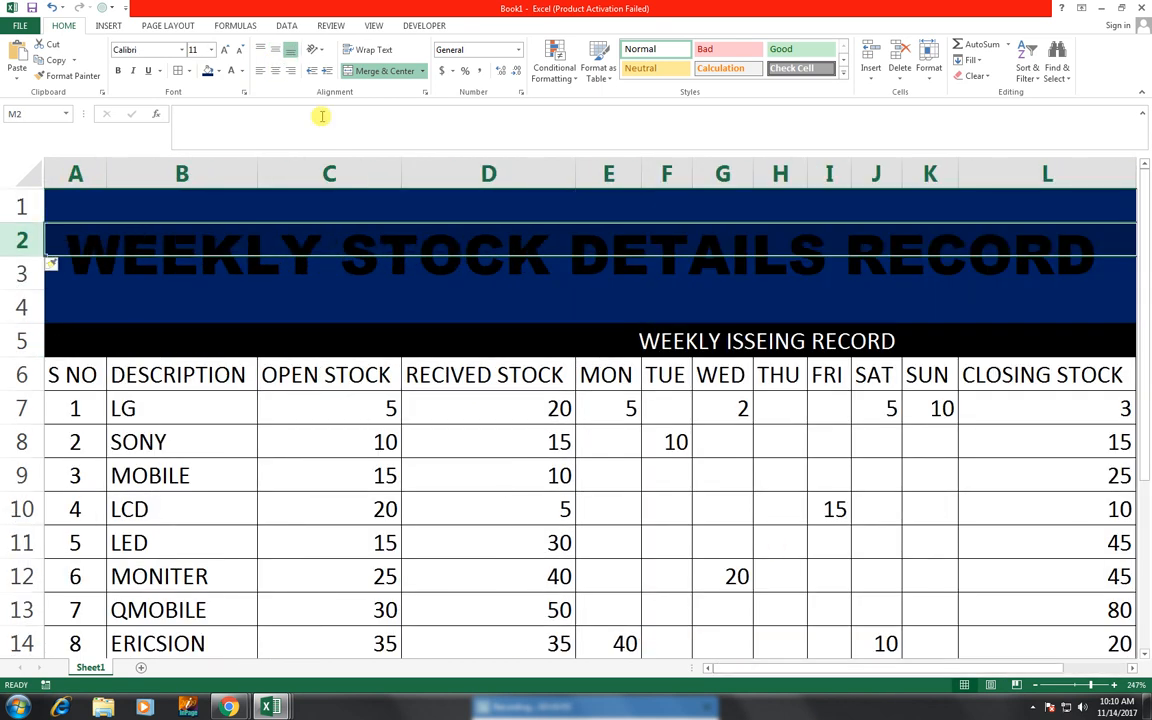
# - Set the title's font colour to white
pyautogui.click(344, 267)
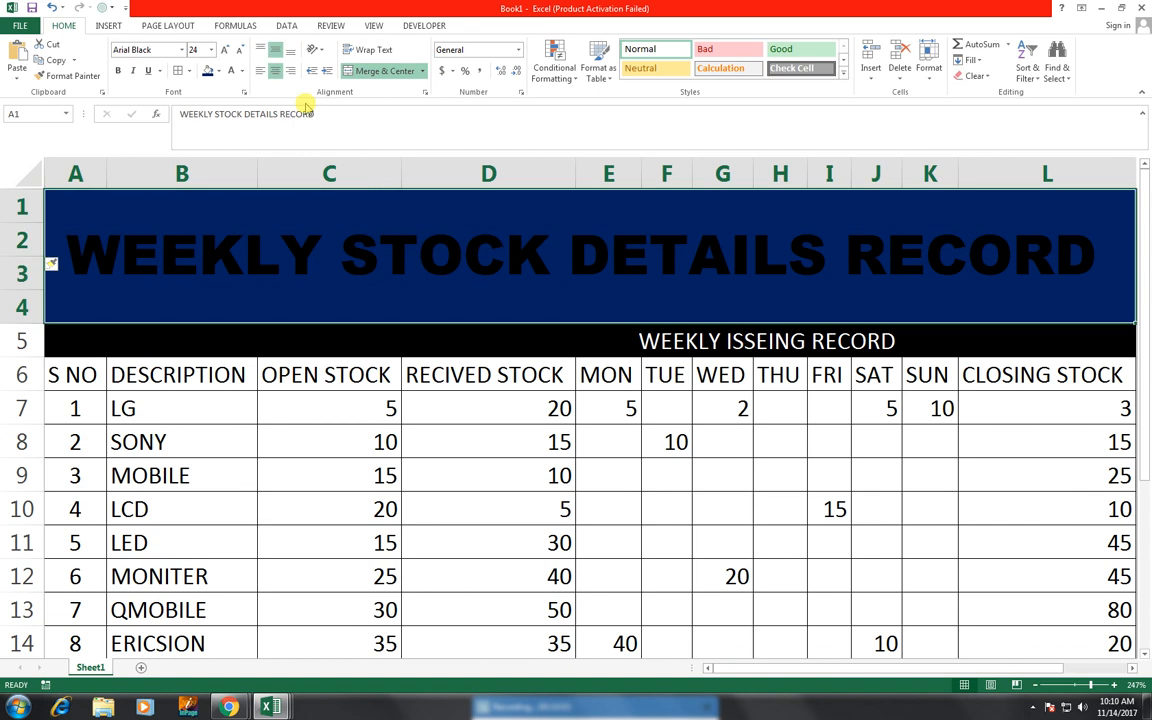
pyautogui.click(231, 72)
pyautogui.click(590, 510)
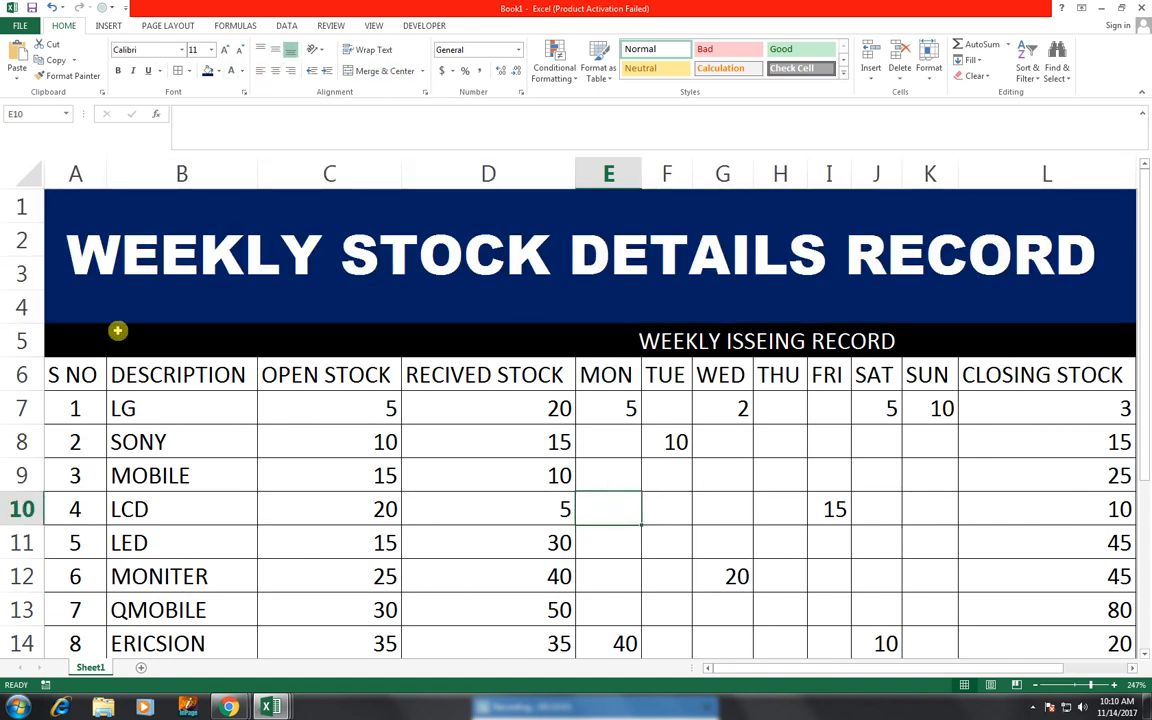
# - Fill the column header row A6:L6 with dark blue and set its font colour to white
pyautogui.moveTo(93, 373); pyautogui.dragTo(1034, 373)
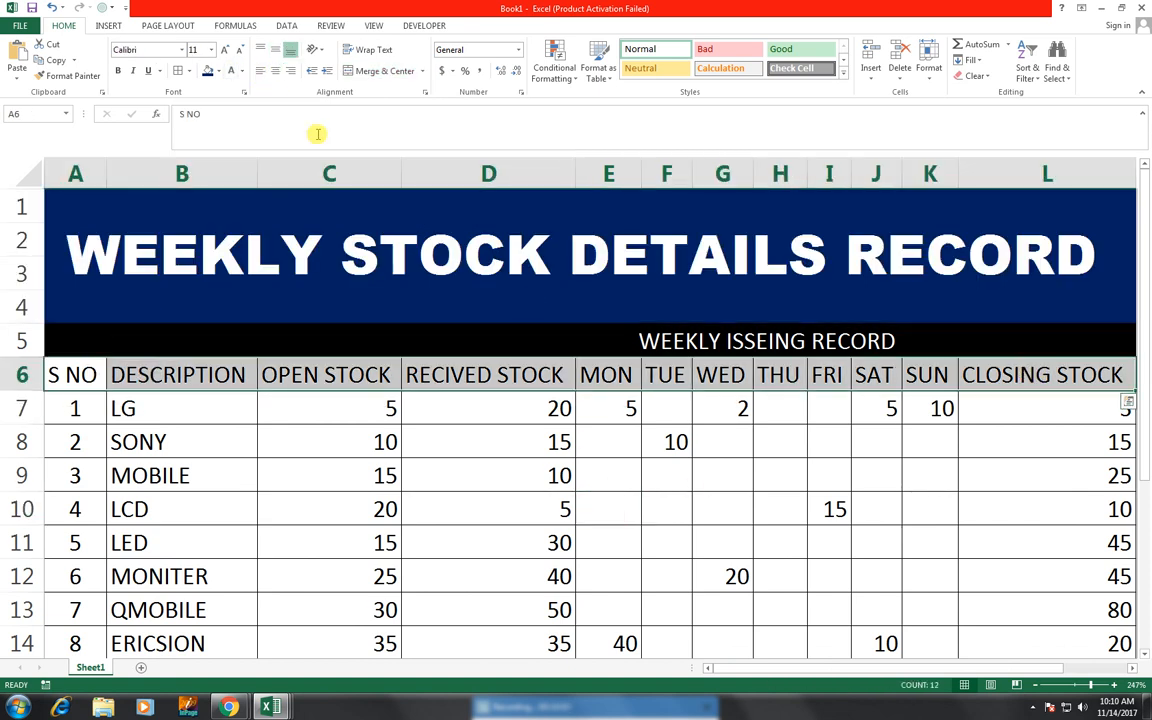
pyautogui.click(207, 72)
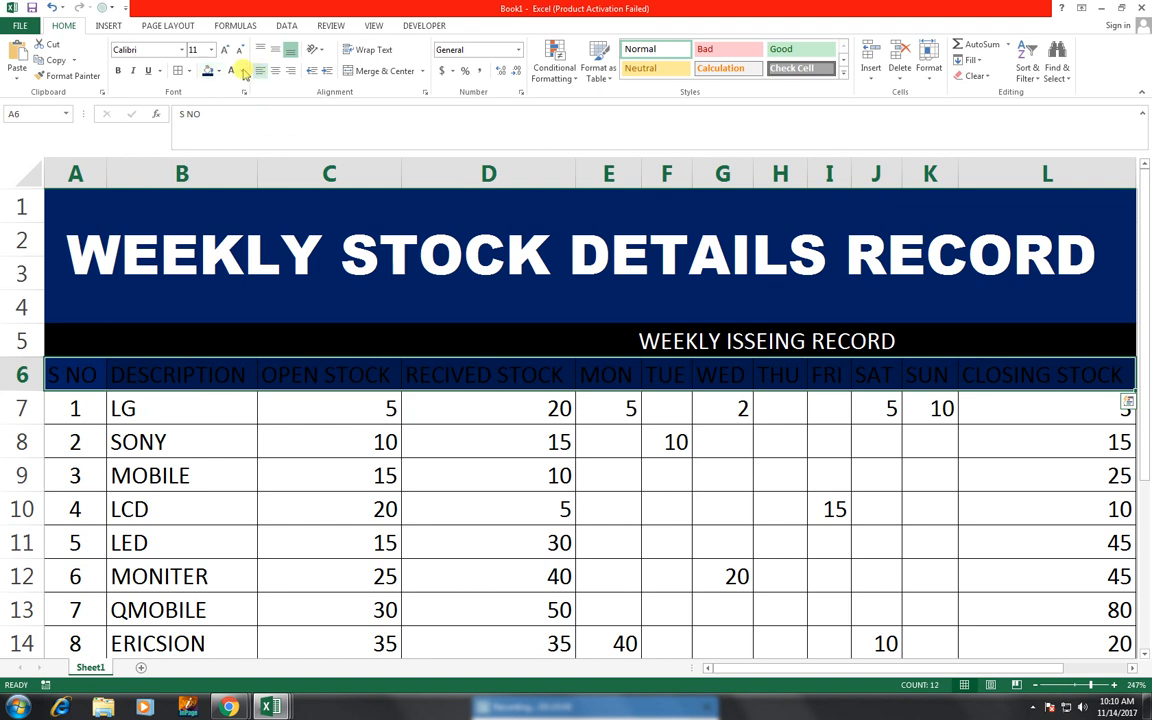
pyautogui.click(238, 72)
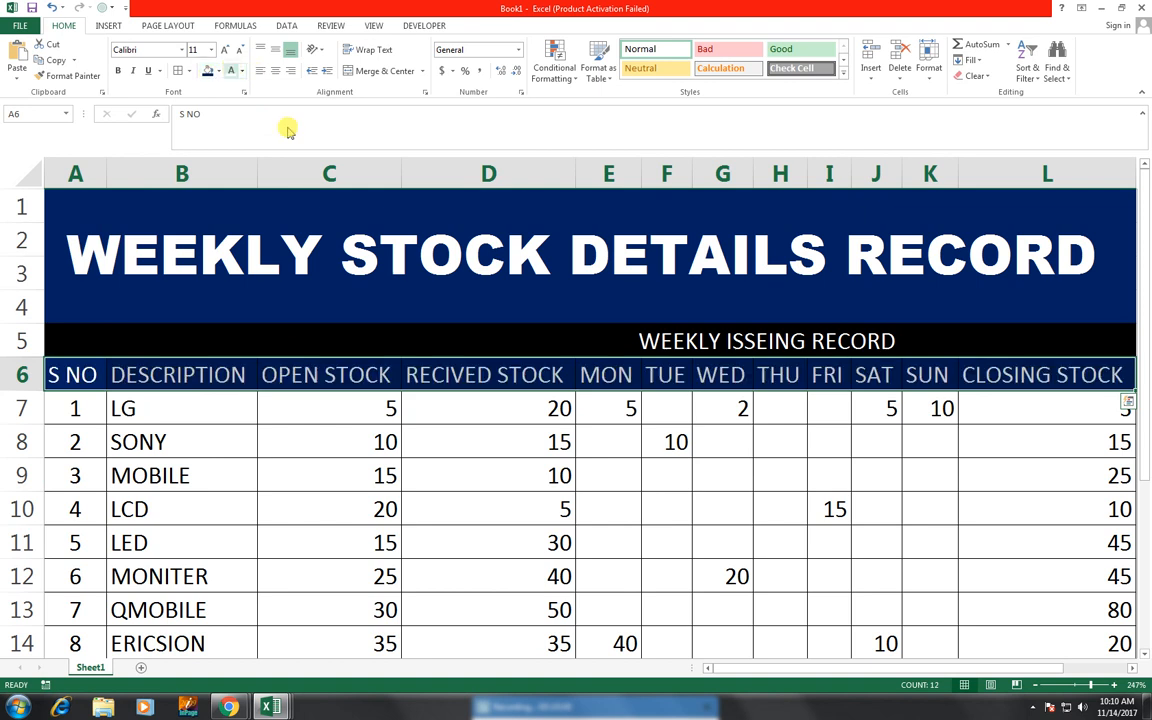
# - Set the column header row's font to Angsana New at 10 pt and centre the headers
pyautogui.click(242, 52)
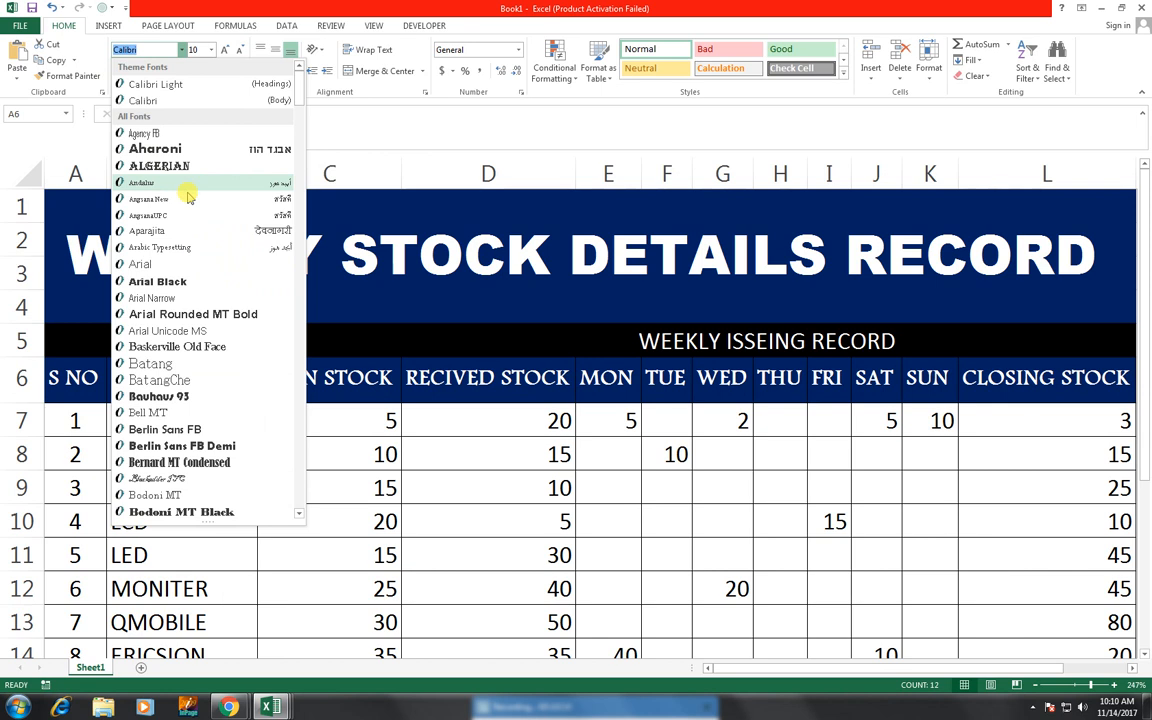
pyautogui.click(190, 198)
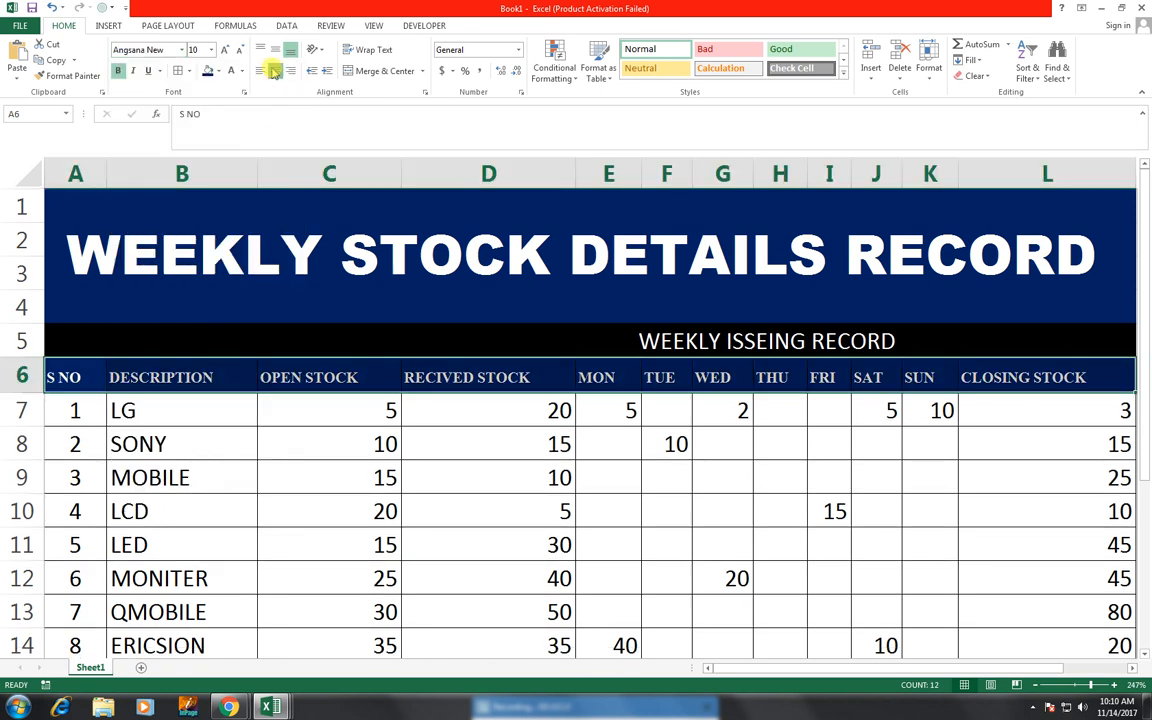
pyautogui.click(273, 71)
# - Change the merged title's font to AngsanaUPC and set its size to 36 pt
pyautogui.click(301, 257)
pyautogui.click(160, 49)
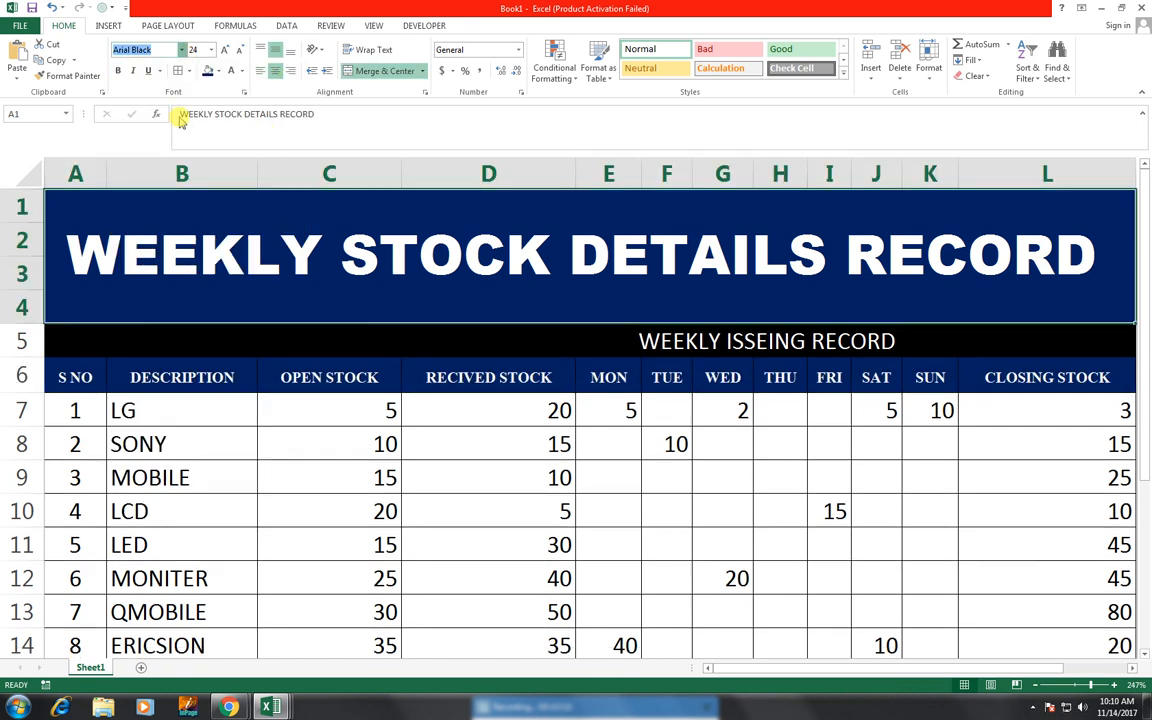
pyautogui.click(181, 49)
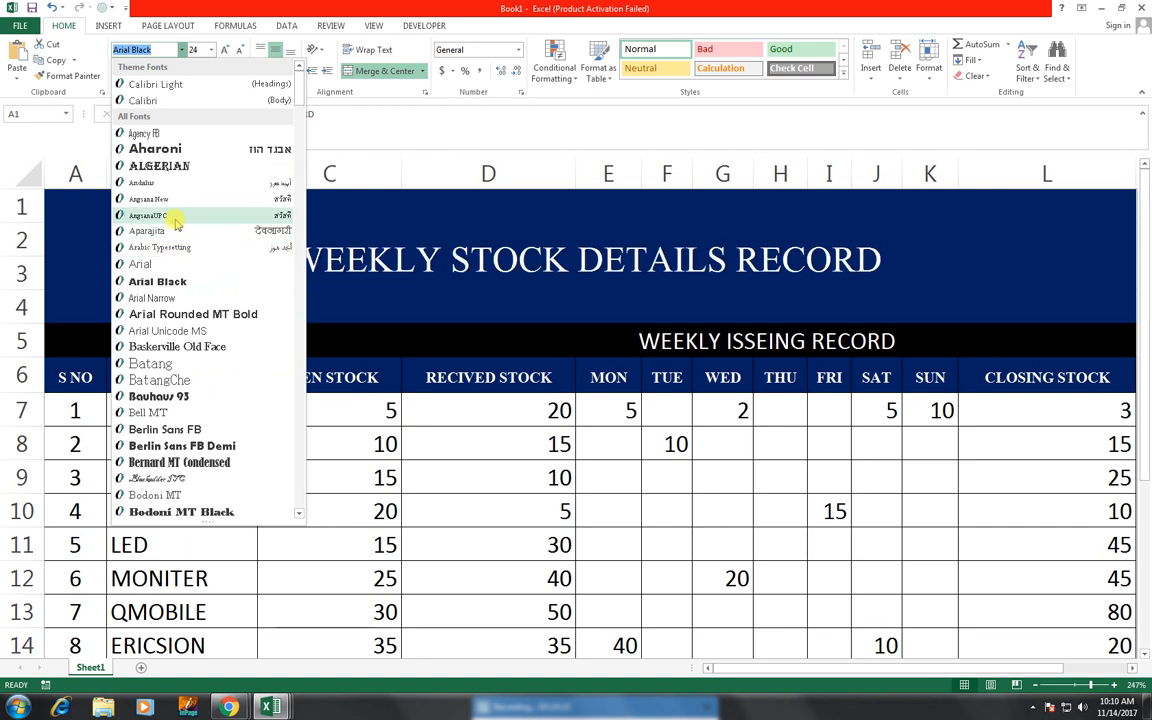
pyautogui.click(176, 220)
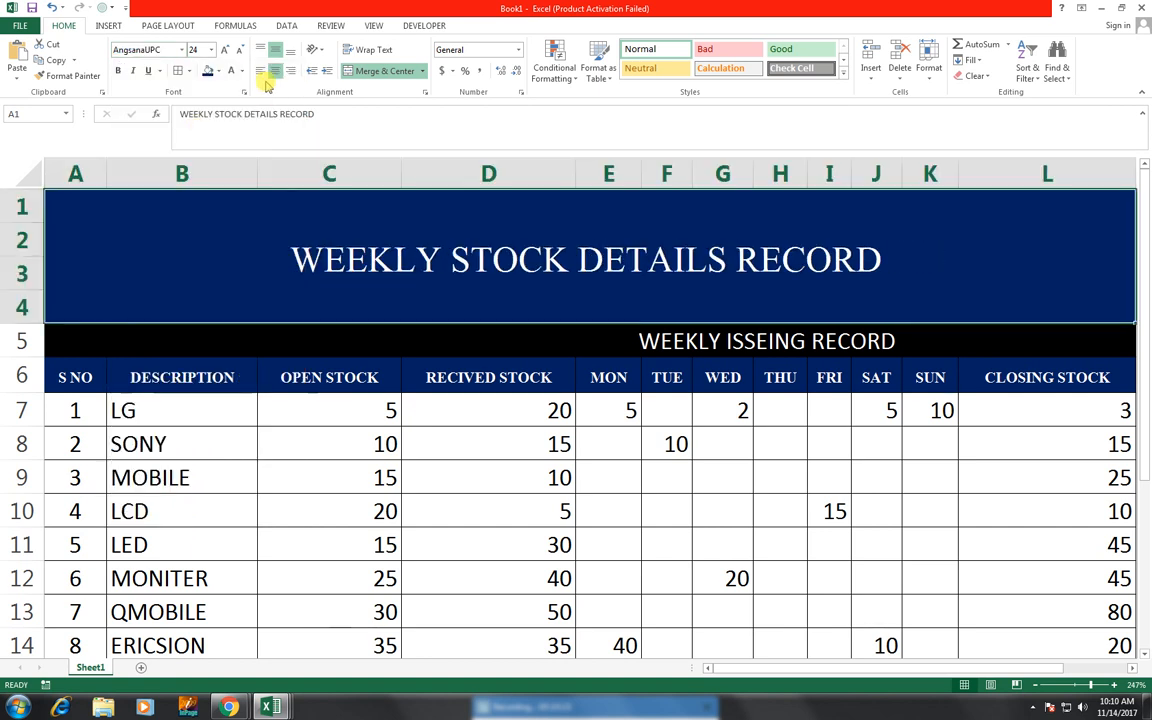
pyautogui.click(224, 51)
pyautogui.click(224, 51)
pyautogui.click(224, 51)
pyautogui.click(224, 51)
pyautogui.click(224, 51)
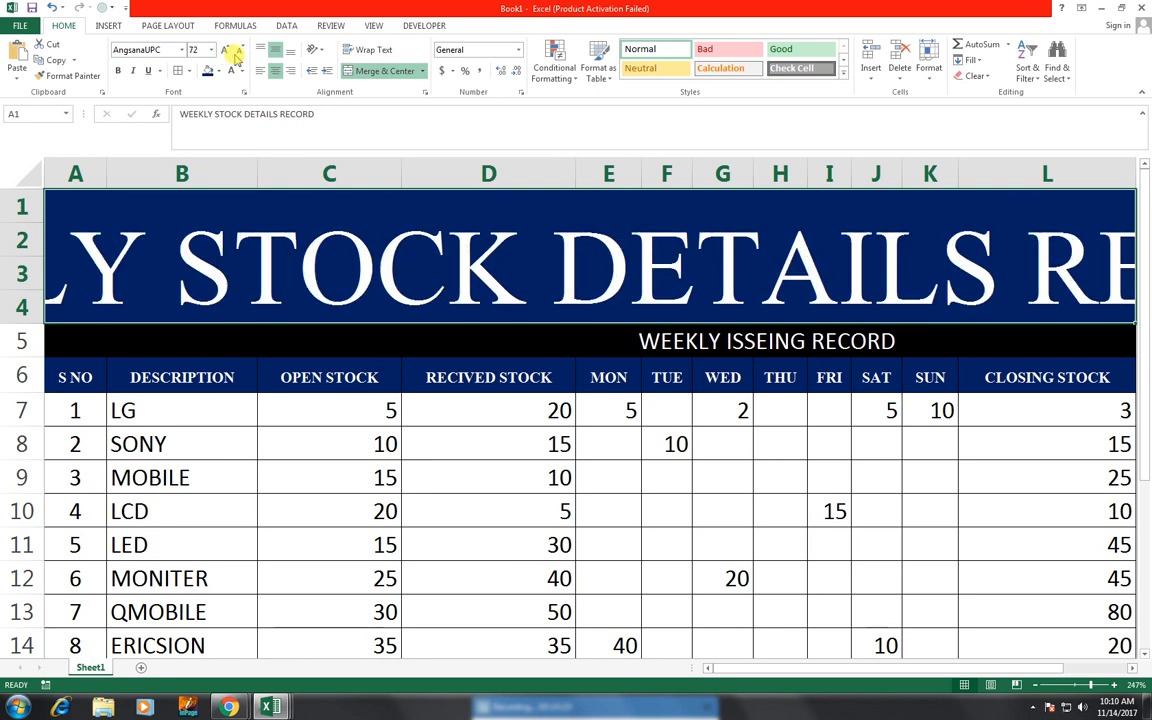
pyautogui.click(237, 51)
pyautogui.click(237, 51)
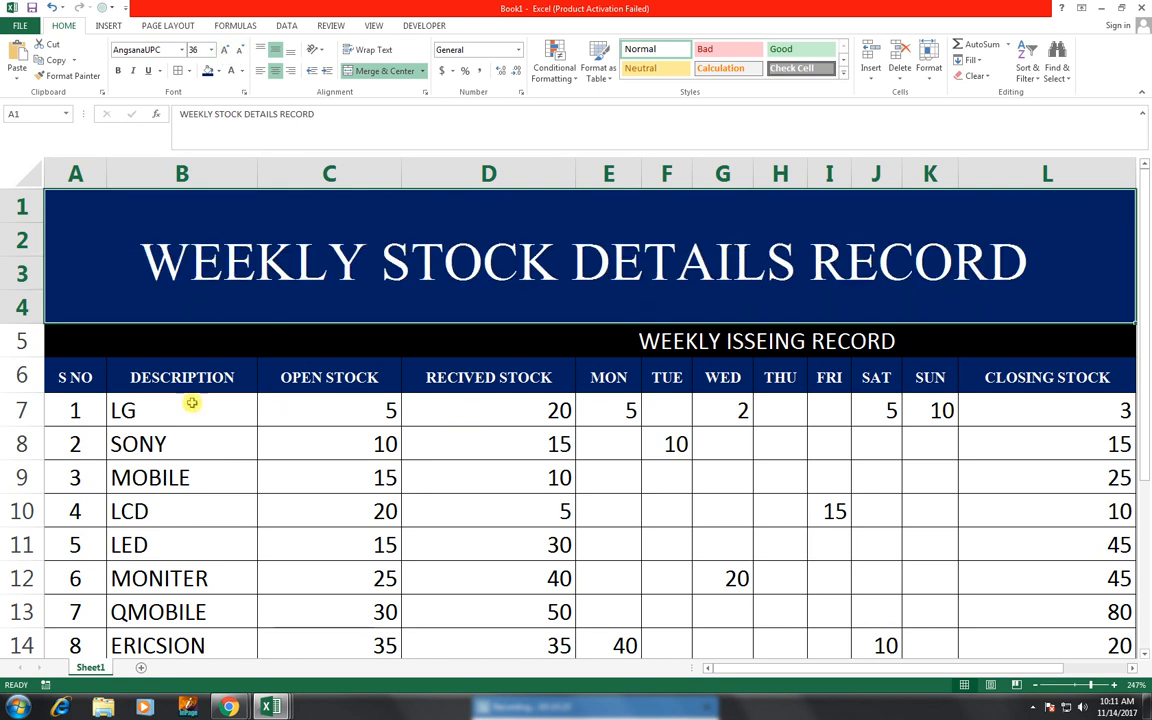
# - Centre the data entries in rows 7 to 14 across columns A to L
pyautogui.moveTo(75, 410)
pyautogui.mouseDown()
pyautogui.moveTo(943, 548)
pyautogui.moveTo(1039, 645)
pyautogui.mouseUp()
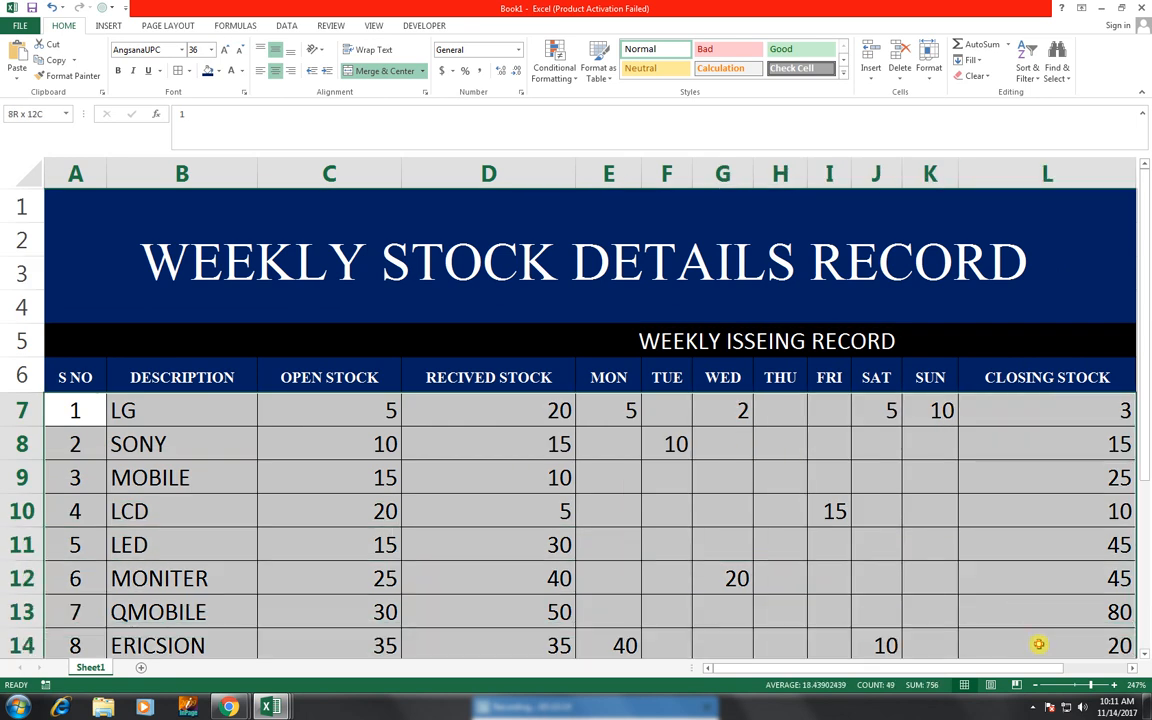
pyautogui.click(275, 70)
pyautogui.click(277, 71)
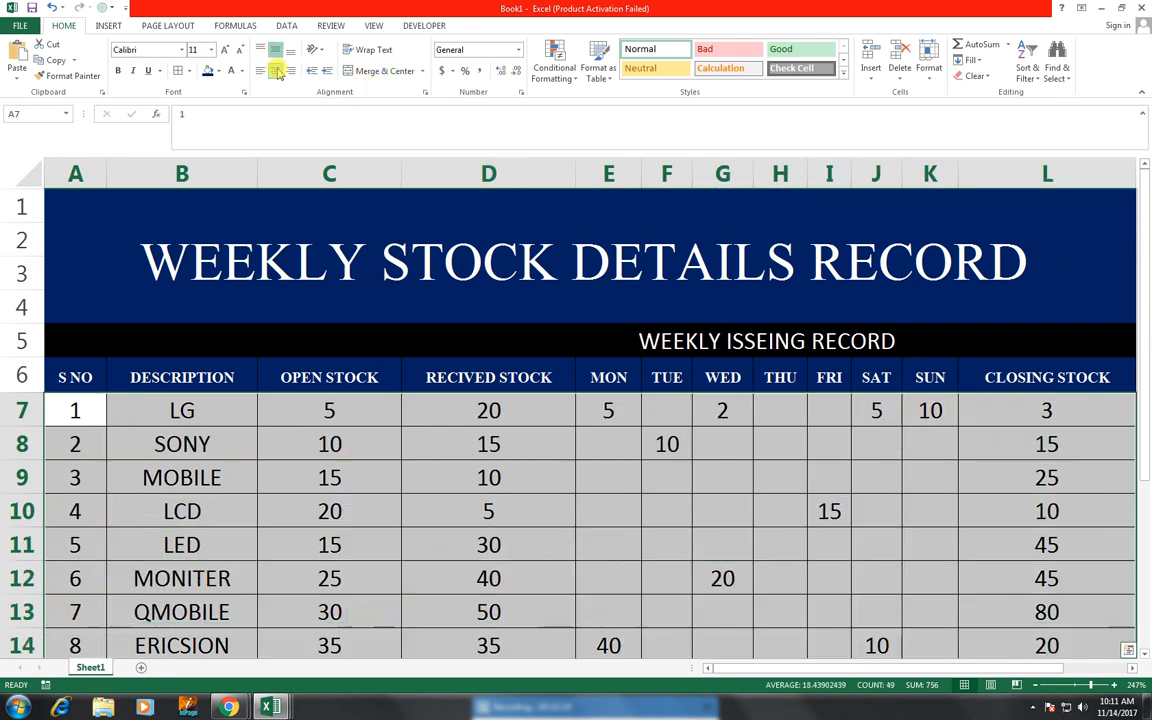
pyautogui.click(476, 348)
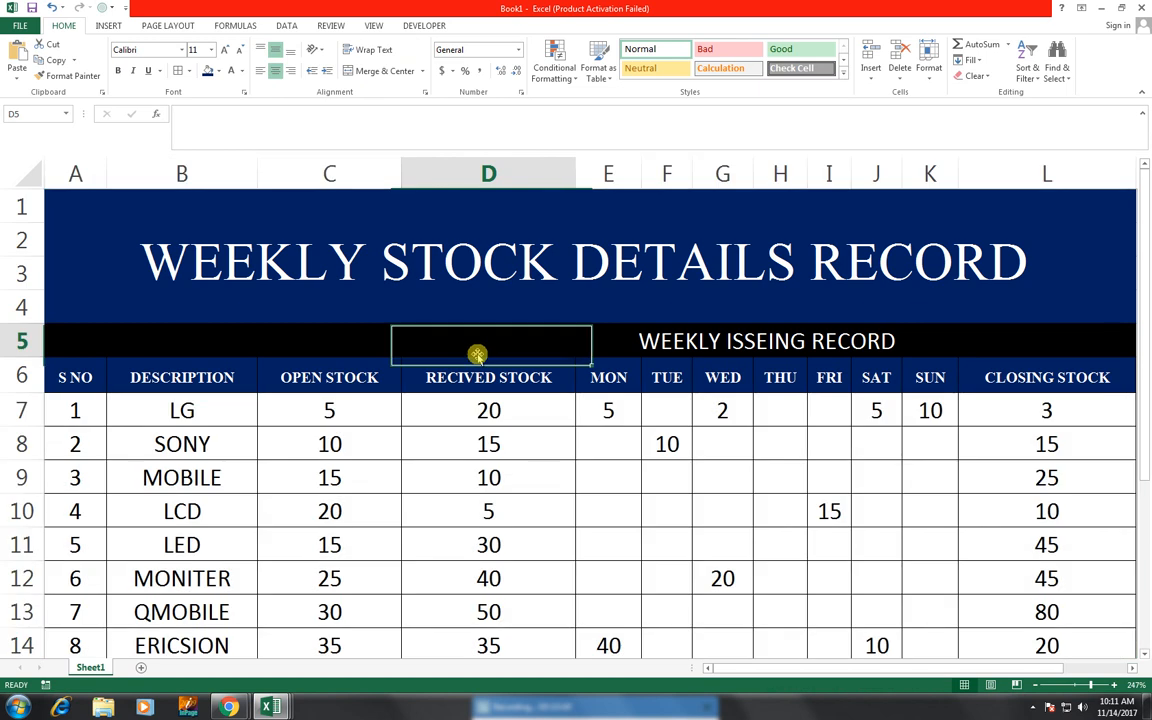
pyautogui.click(458, 257)
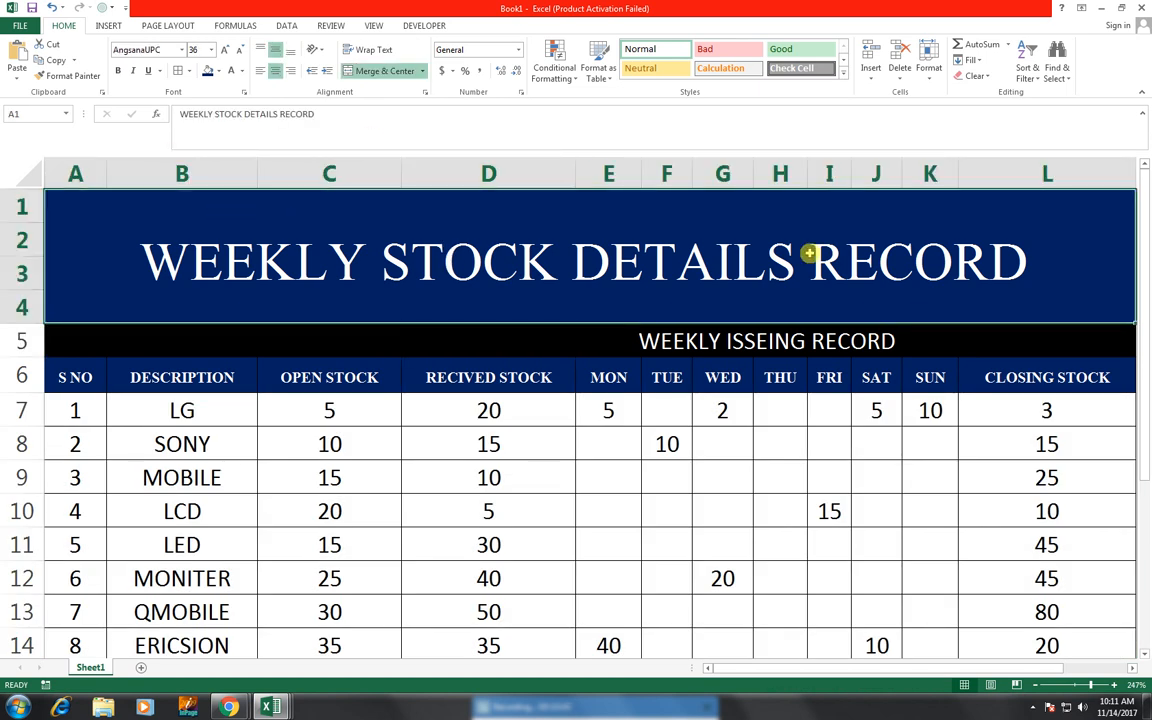